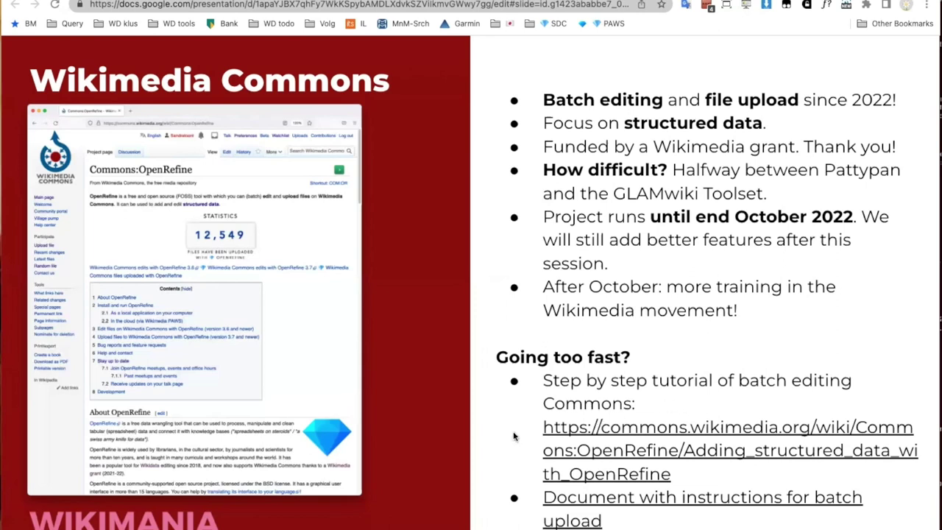
Step: Open the slide's linked step by step tutorial on batch editing Commons in a new browser tab and switch to it
{"action": "right_click", "coordinate": [610, 433]}
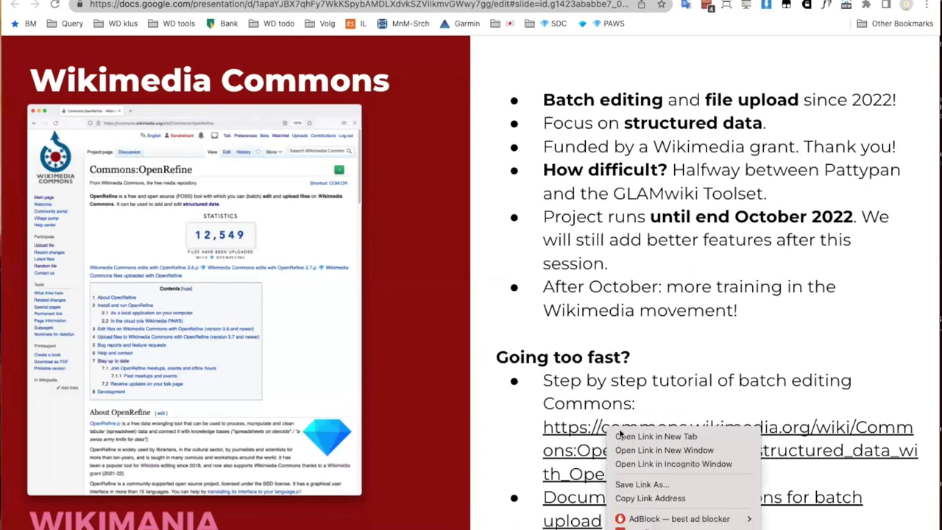
{"action": "left_click", "coordinate": [647, 436]}
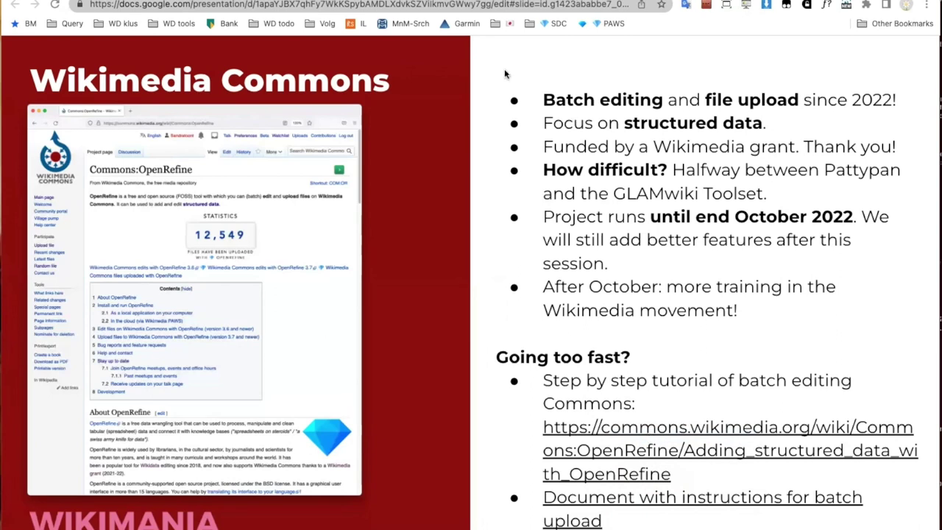
{"action": "key", "text": "ctrl+Tab"}
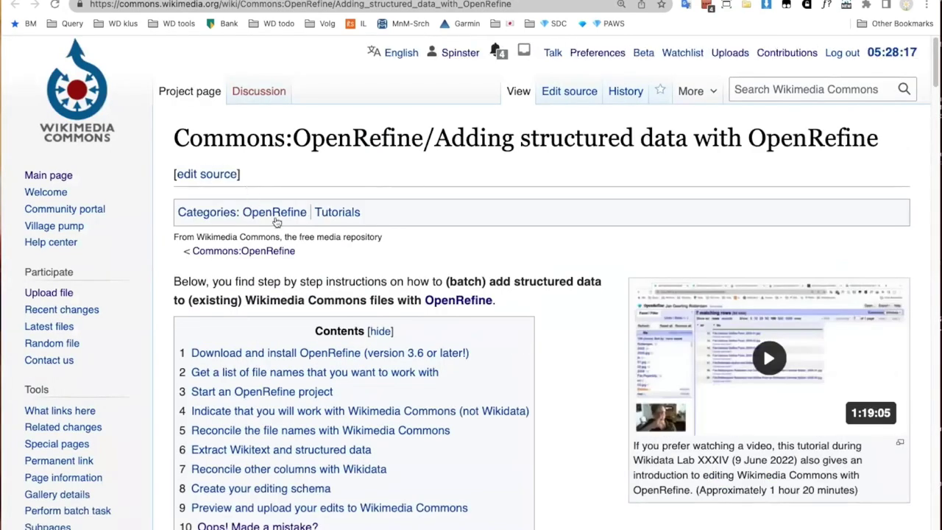
Step: Look through the parent Commons:OpenRefine page down to its editing and upload sections, and open its "Adding structured data with OpenRefine" tutorial
{"action": "left_click", "coordinate": [279, 252]}
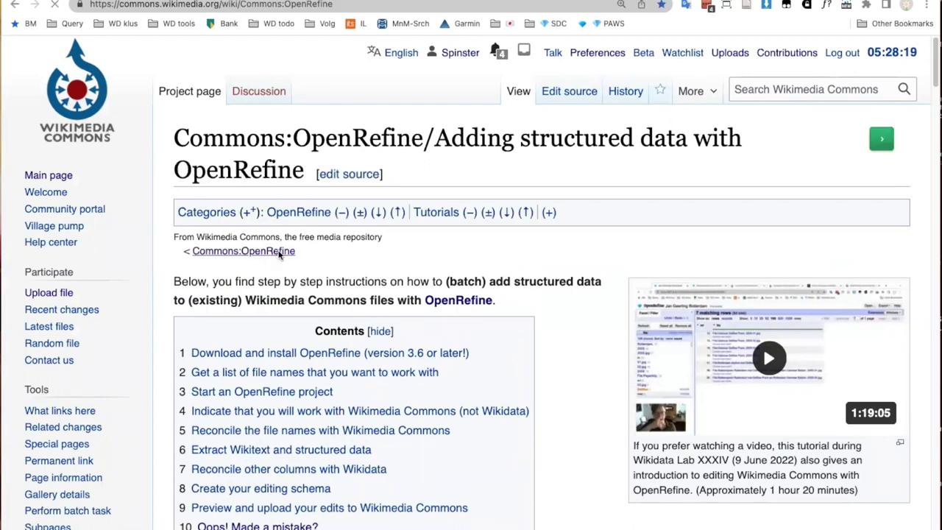
{"action": "scroll", "coordinate": [343, 274], "scroll_direction": "down", "scroll_amount": 3}
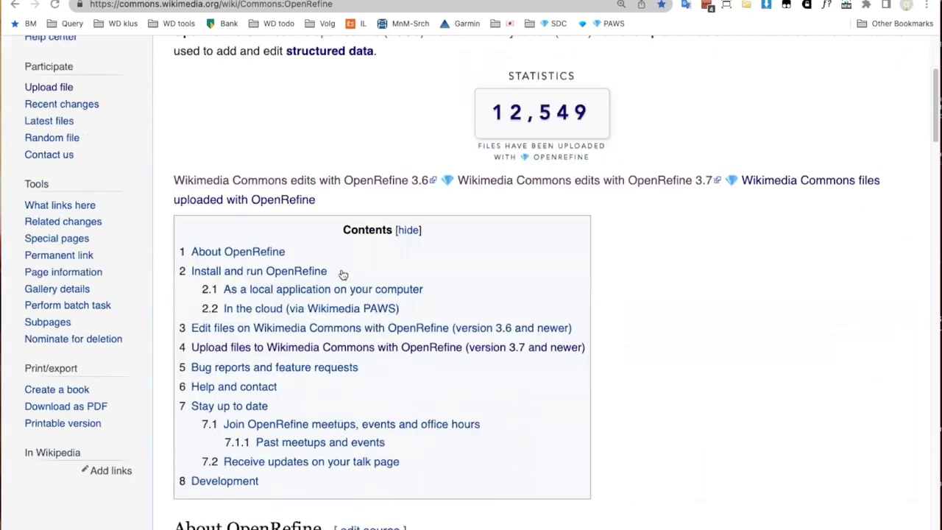
{"action": "scroll", "coordinate": [343, 274], "scroll_direction": "down", "scroll_amount": 4}
{"action": "scroll", "coordinate": [568, 274], "scroll_direction": "up", "scroll_amount": 7}
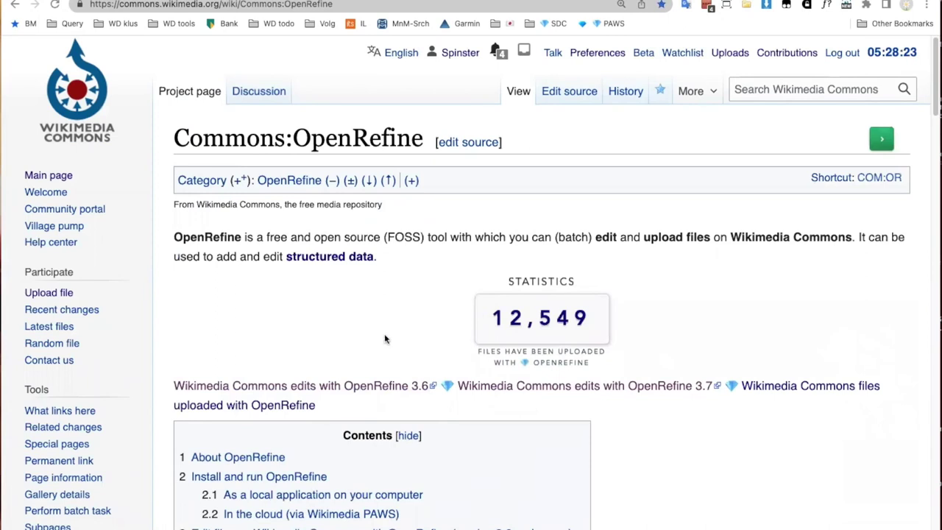
{"action": "scroll", "coordinate": [384, 338], "scroll_direction": "down", "scroll_amount": 10}
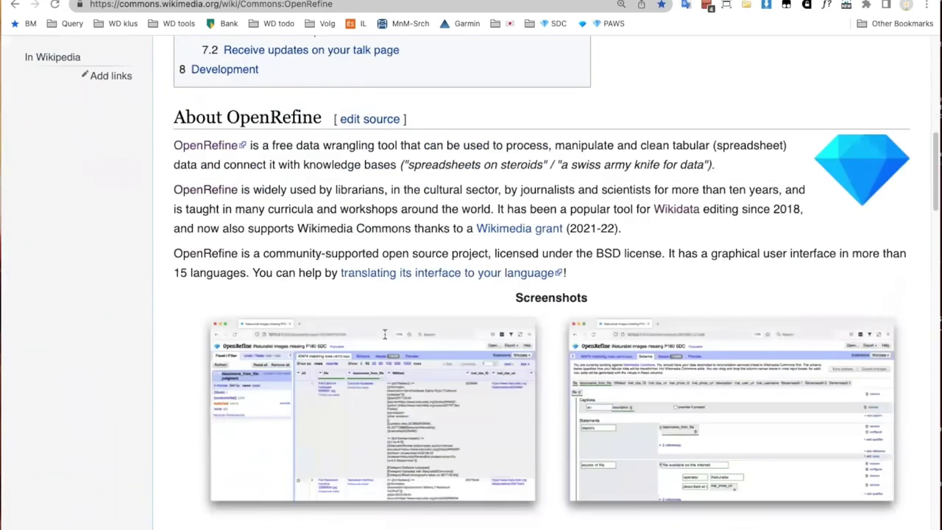
{"action": "scroll", "coordinate": [384, 335], "scroll_direction": "down", "scroll_amount": 9}
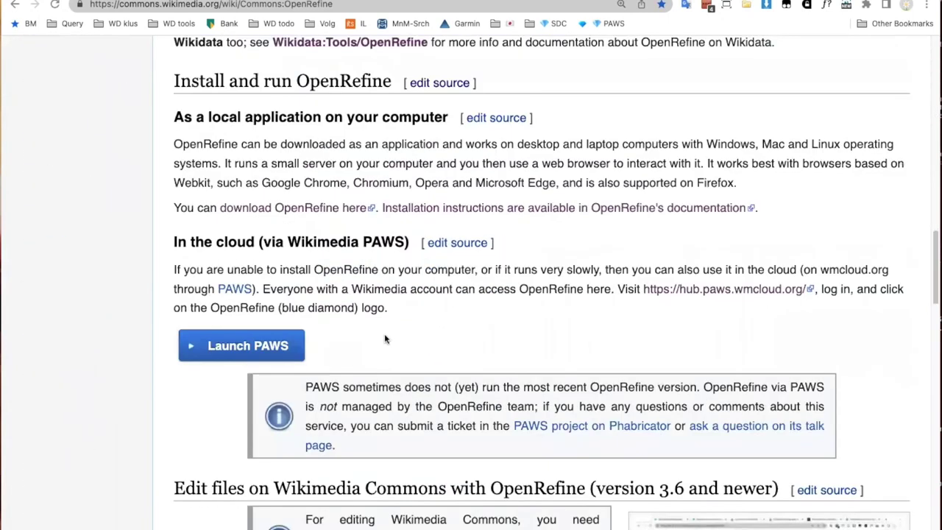
{"action": "scroll", "coordinate": [384, 338], "scroll_direction": "down", "scroll_amount": 6}
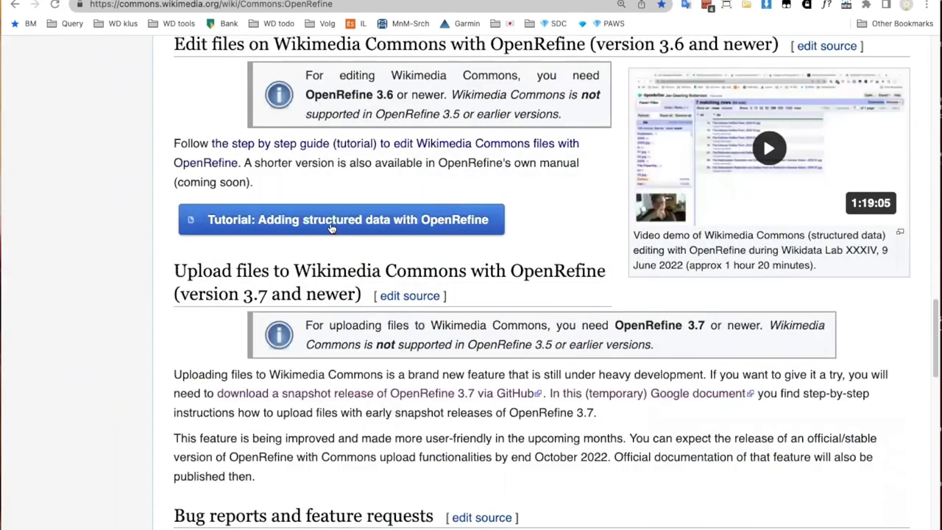
{"action": "left_click", "coordinate": [331, 228]}
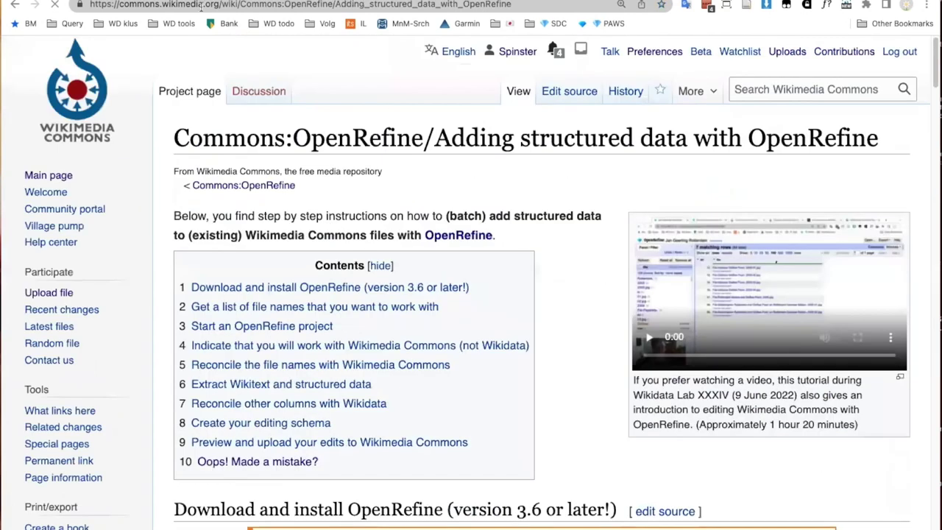
Step: Return to the Wikimedia Commons slide and open its linked document with instructions for batch upload
{"action": "key", "text": "ctrl+Tab"}
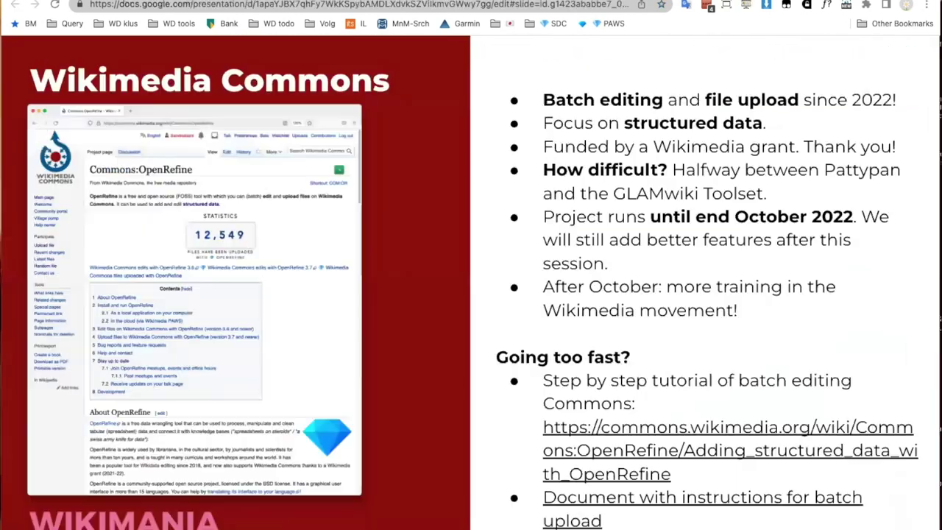
{"action": "right_click", "coordinate": [672, 500]}
{"action": "left_click", "coordinate": [681, 506]}
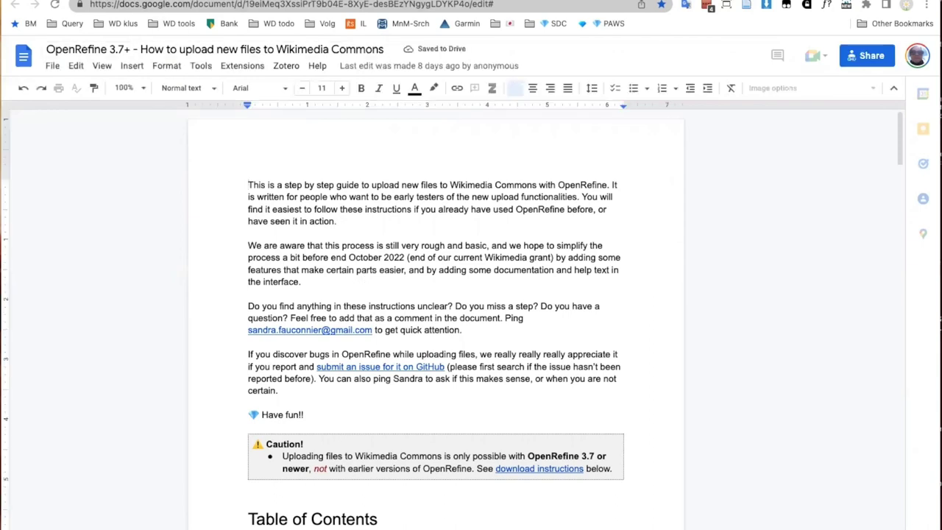
Step: Go back to the presentation, advance to the "Demo Time!" slide and switch to OpenRefine
{"action": "key", "text": "ctrl+Tab"}
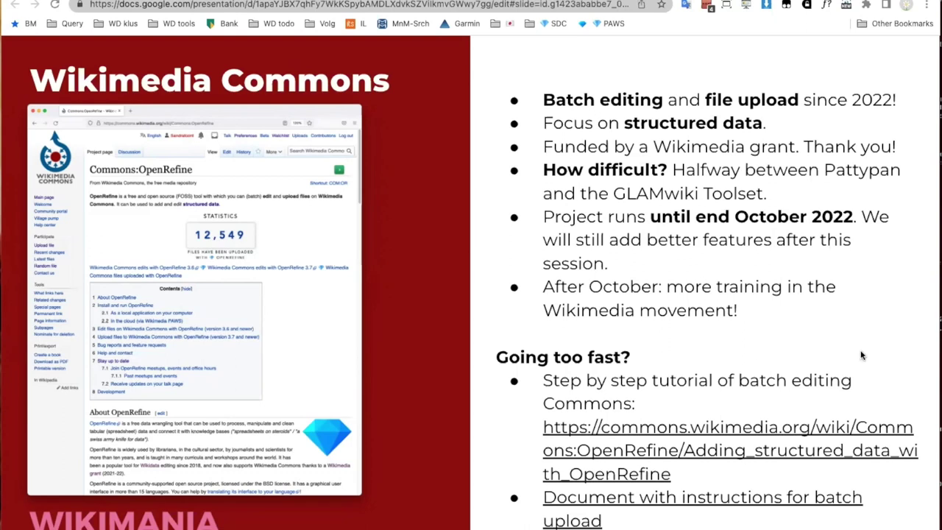
{"action": "key", "text": "Right"}
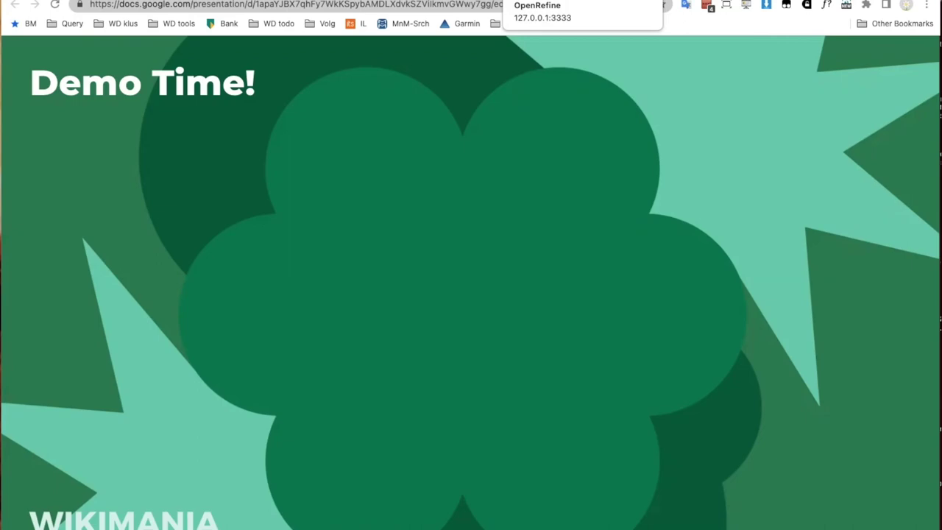
{"action": "left_click", "coordinate": [518, 0]}
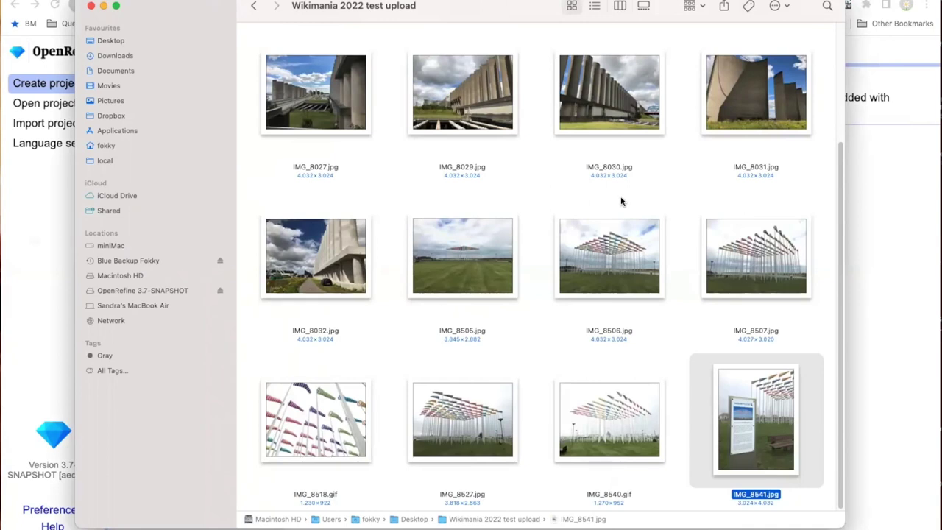
Step: Look through the images in the "Wikimania 2022 test upload" folder in Finder
{"action": "scroll", "coordinate": [621, 201], "scroll_direction": "up", "scroll_amount": 5}
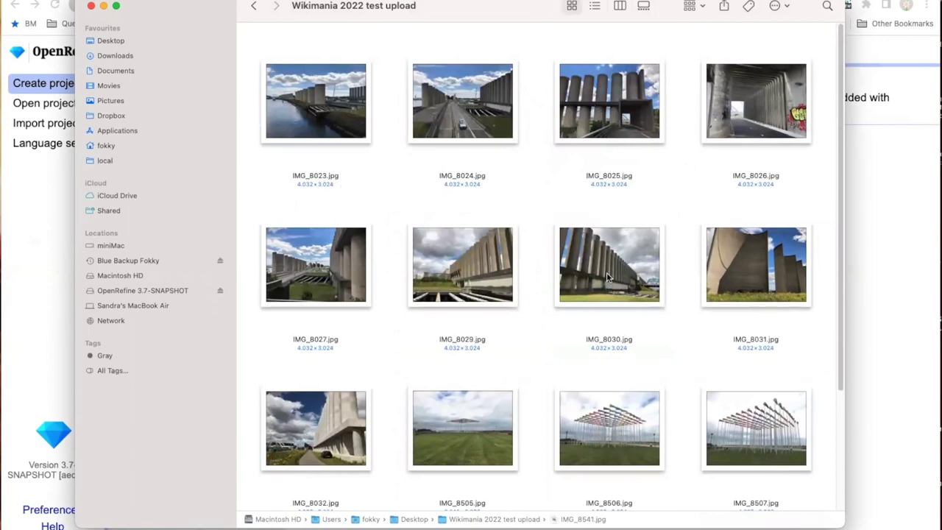
{"action": "scroll", "coordinate": [691, 284], "scroll_direction": "down", "scroll_amount": 2}
{"action": "scroll", "coordinate": [691, 284], "scroll_direction": "down", "scroll_amount": 5}
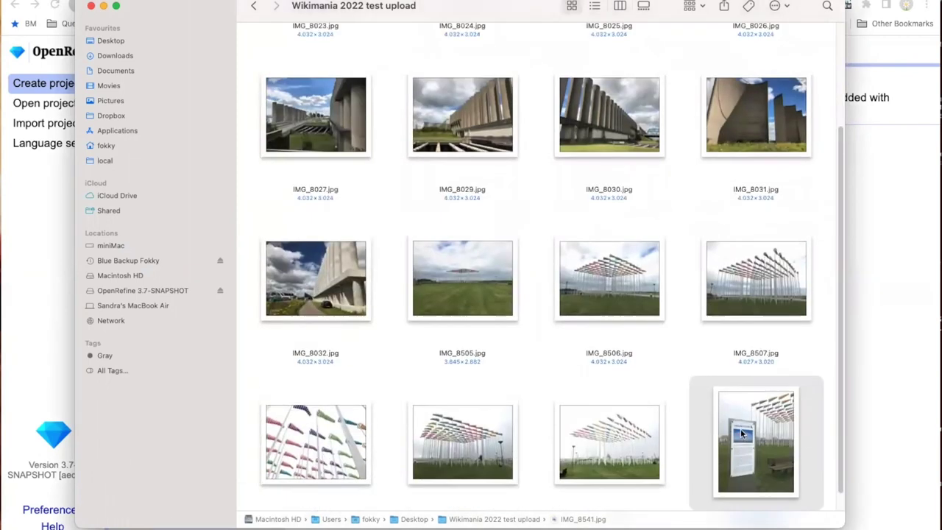
{"action": "scroll", "coordinate": [741, 435], "scroll_direction": "up", "scroll_amount": 7}
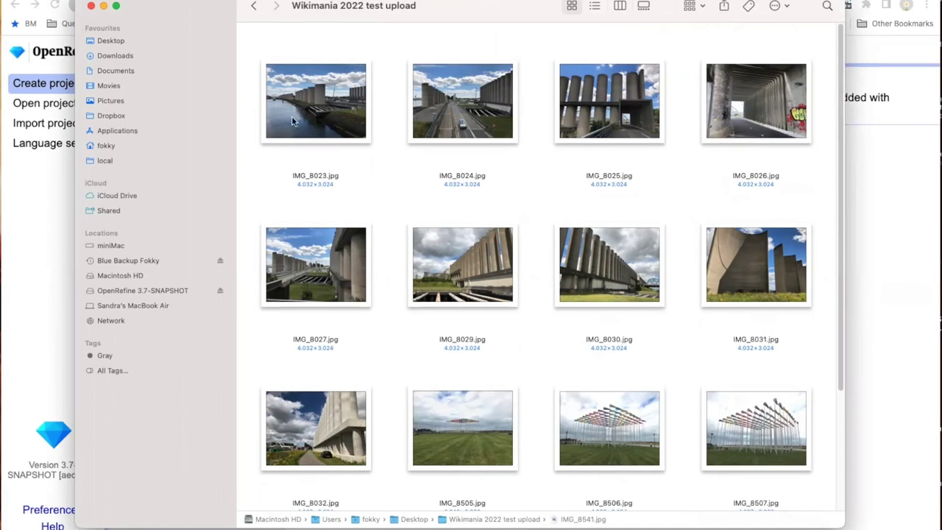
{"action": "scroll", "coordinate": [548, 282], "scroll_direction": "down", "scroll_amount": 3}
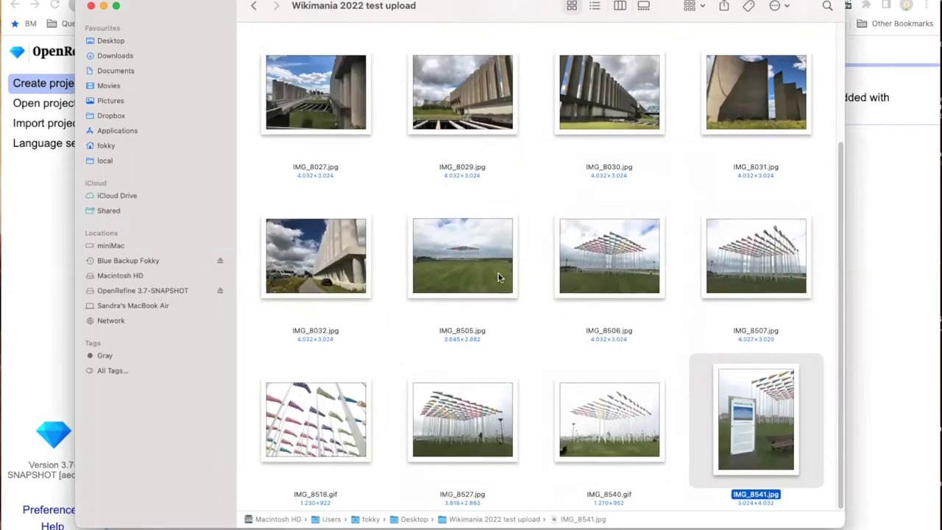
{"action": "scroll", "coordinate": [653, 298], "scroll_direction": "up", "scroll_amount": 3}
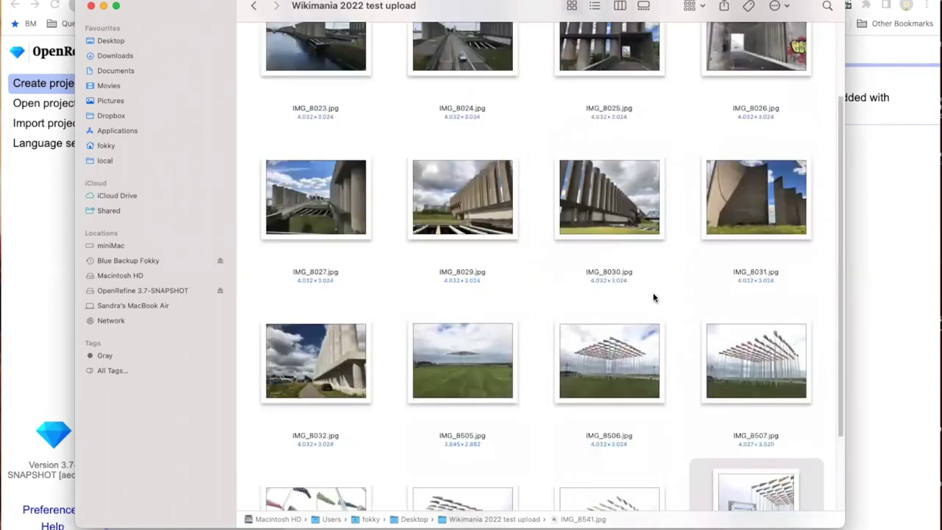
{"action": "scroll", "coordinate": [541, 195], "scroll_direction": "up", "scroll_amount": 2}
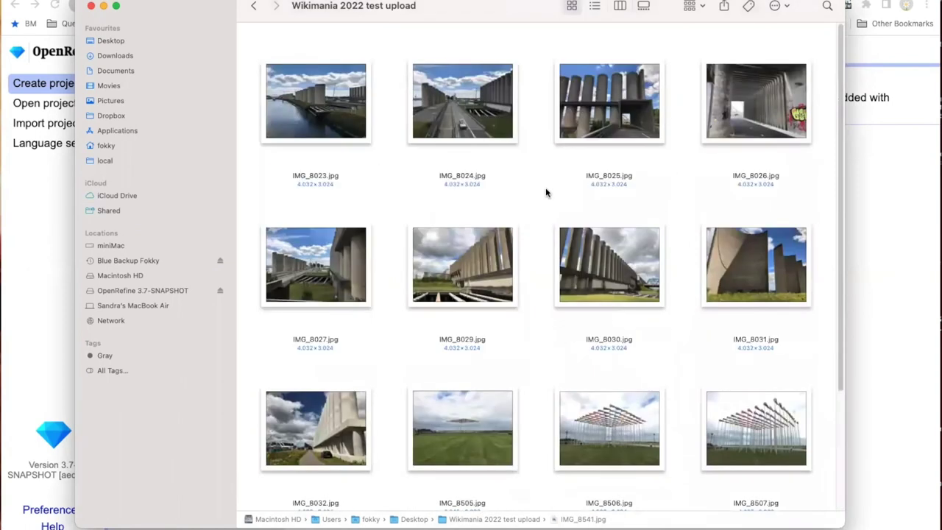
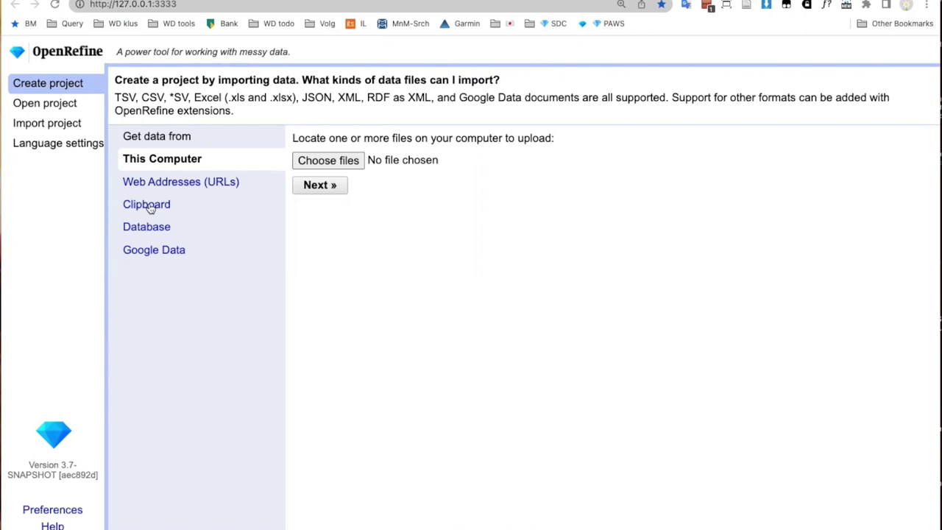
Step: Review OpenRefine's data sources for a new project: clipboard, this computer, web addresses, database and Google Data
{"action": "left_click", "coordinate": [150, 208]}
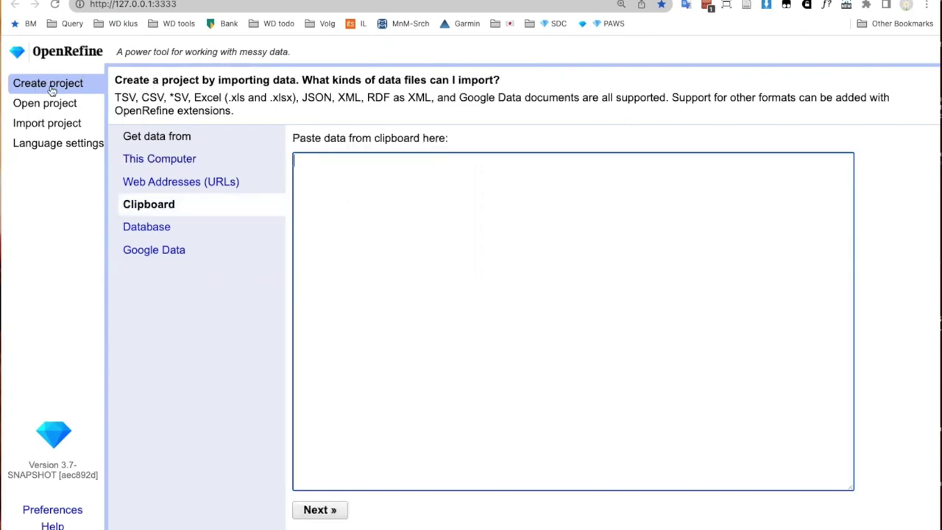
{"action": "left_click", "coordinate": [163, 159]}
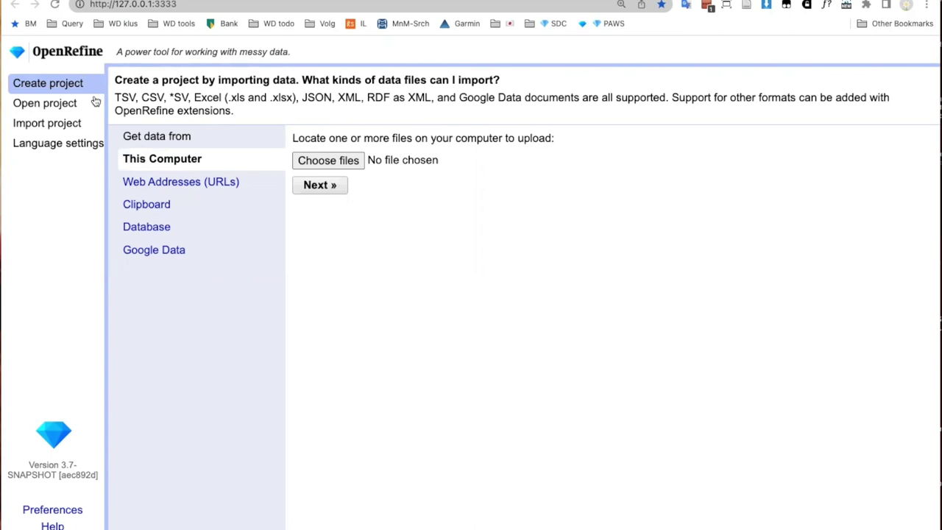
{"action": "left_click", "coordinate": [175, 185]}
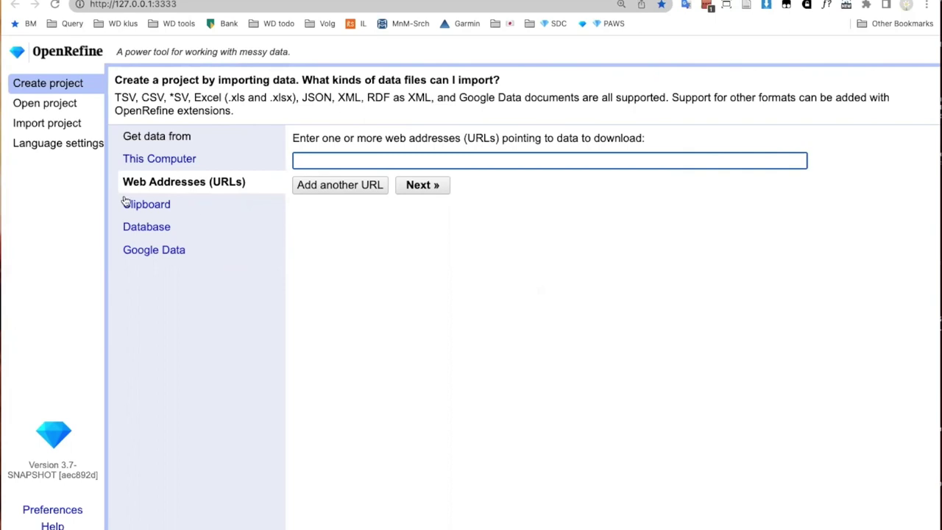
{"action": "left_click", "coordinate": [140, 229]}
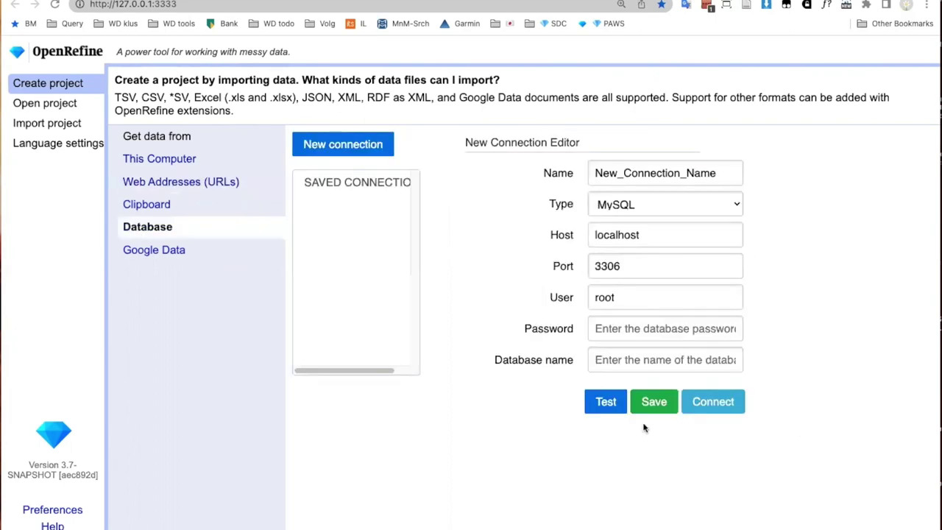
{"action": "left_click", "coordinate": [176, 254]}
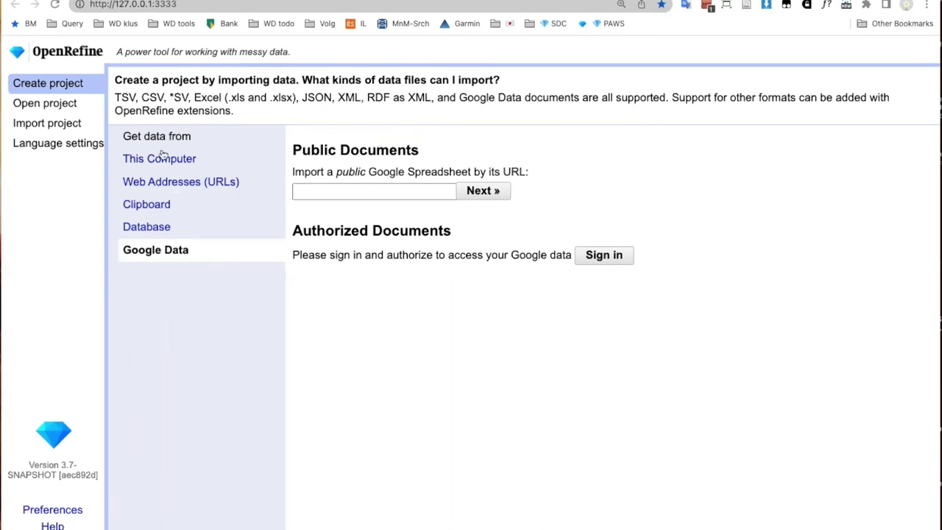
Step: Paste the file paths of the "Wikimania 2022 test upload" images, IMG_8023.jpg through IMG_8540.gif, as clipboard data and proceed to the parsing options
{"action": "left_click", "coordinate": [157, 209]}
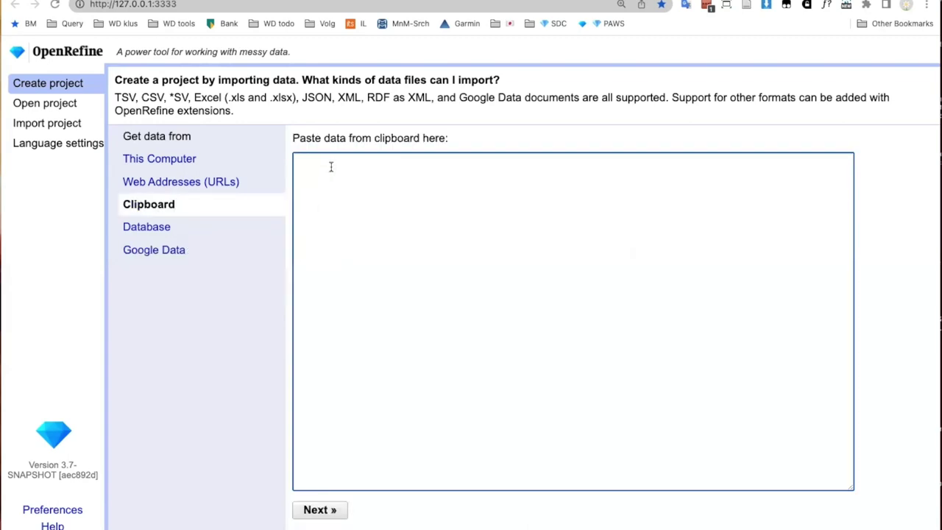
{"action": "type", "text": "/Users/fokky/Desktop/Wikimania 2022 test upload/IMG_8023.jpg /Users/fokky/Desktop/Wikimania 2022 test upload/IMG_8541.jpg /Users/fokky/Desktop/Wikimania 2022 test upload/IMG_8024.jpg /Users/fokky/Desktop/Wikimania 2022 test upload/IMG_8025.jpg /Users/fokky/Desktop/Wikimania 2022 test upload/IMG_8026.jpg /Users/fokky/Desktop/Wikimania 2022 test upload/IMG_8027.jpg /Users/fokky/Desktop/Wikimania 2022 test upload/IMG_8029.jpg /Users/fokky/Desktop/Wikimania 2022 test upload/IMG_8030.jpg /Users/fokky/Desktop/Wikimania 2022 test upload/IMG_8031.jpg /Users/fokky/Desktop/Wikimania 2022 test upload/IMG_8032.jpg /Users/fokky/Desktop/Wikimania 2022 test upload/IMG_8505.jpg /Users/fokky/Desktop/Wikimania 2022 test upload/IMG_8506.jpg /Users/fokky/Desktop/Wikimania 2022 test upload/IMG_8507.jpg /Users/fokky/Desktop/Wikimania 2022 test upload/IMG_8518.gif /Users/fokky/Desktop/Wikimania 2022 test upload/IMG_8527.jpg /Users/fokky/Desktop/Wikimania 2022 test upload/IMG_8540.gif"}
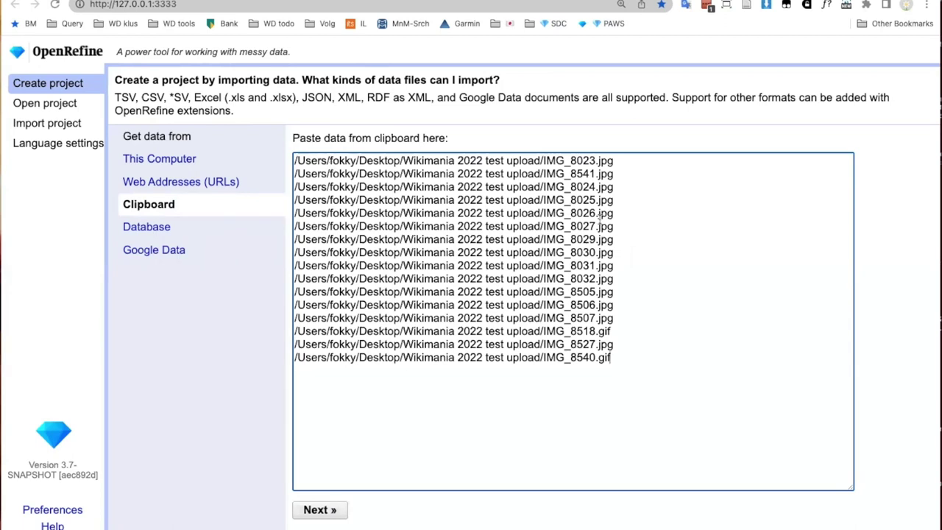
{"action": "key", "text": "super+equal"}
{"action": "key", "text": "super+equal"}
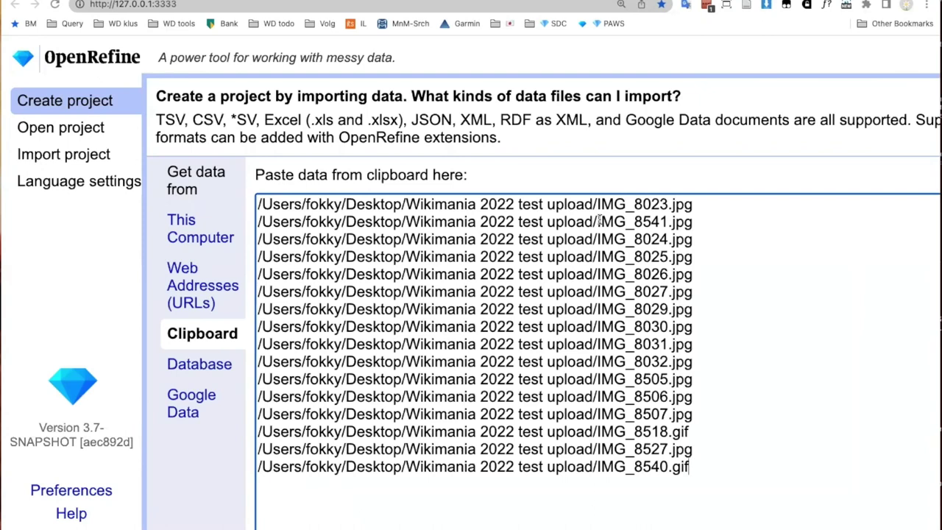
{"action": "key", "text": "super+minus"}
{"action": "key", "text": "super+minus"}
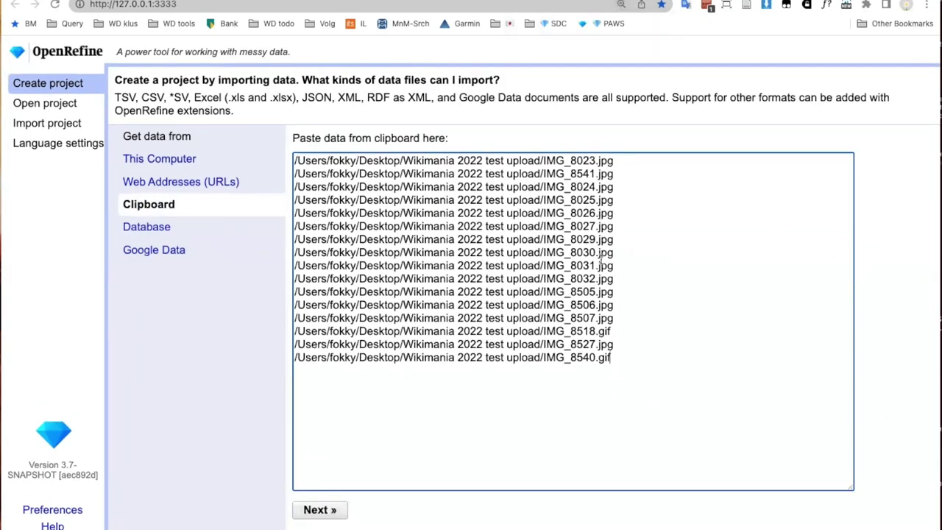
{"action": "left_click", "coordinate": [316, 511]}
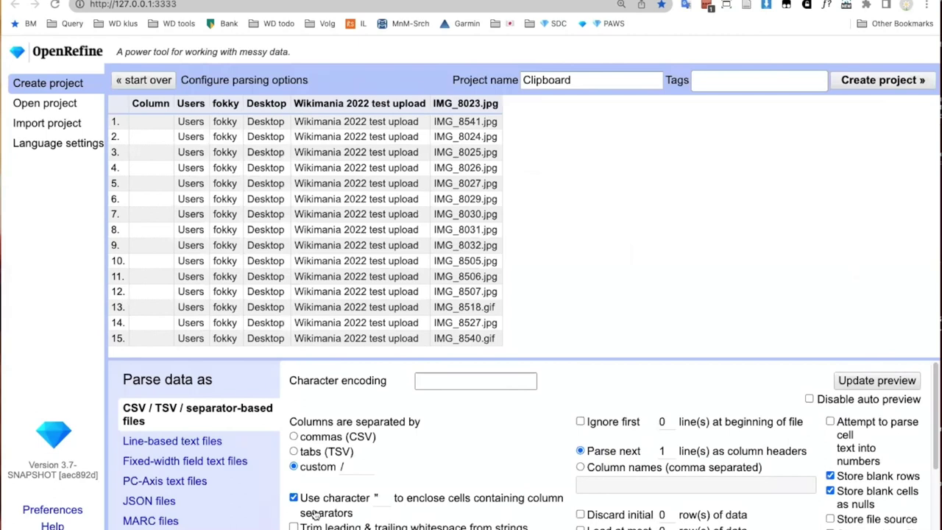
Step: Clear the custom column separator and use custom column names instead of parsing the first line as headers
{"action": "left_click", "coordinate": [355, 465]}
{"action": "key", "text": "BackSpace"}
{"action": "left_click", "coordinate": [585, 468]}
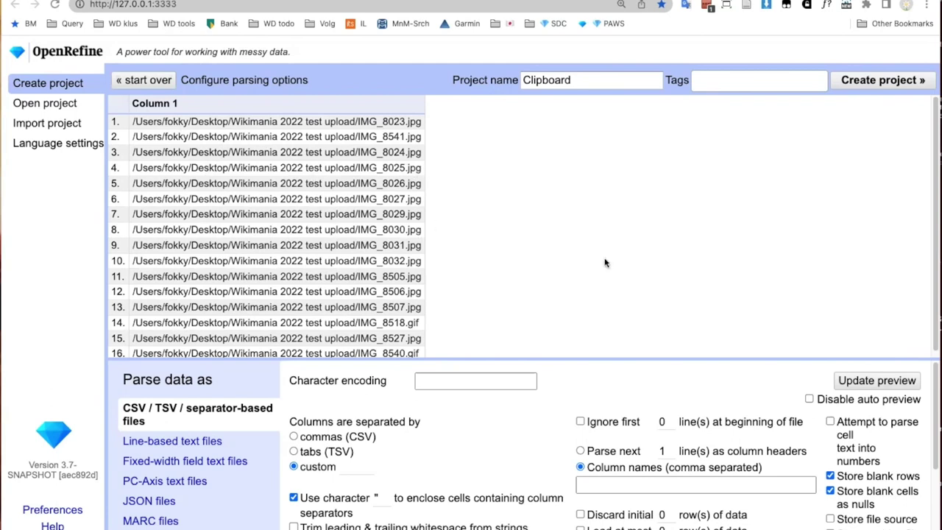
{"action": "key", "text": "ctrl+Tab"}
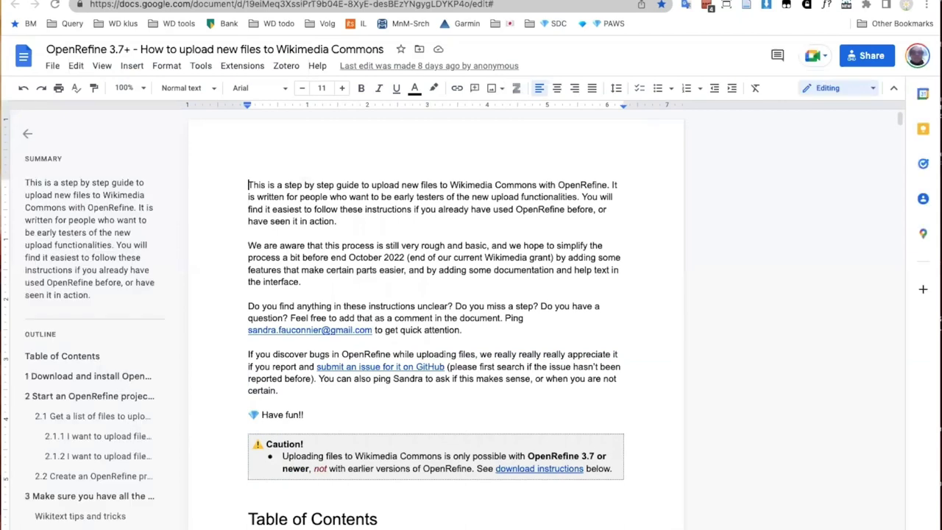
{"action": "key", "text": "ctrl+shift+Tab"}
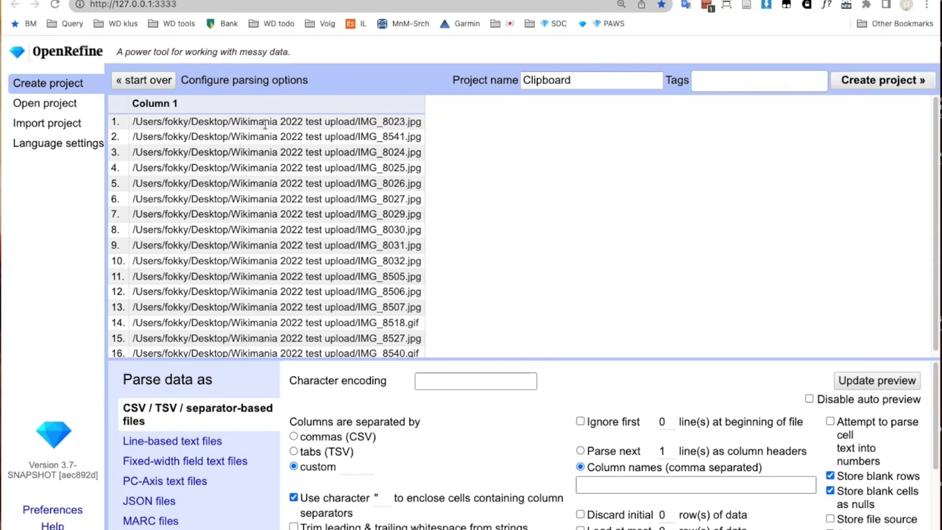
Step: Name the project "demo Wikimania 2022" and tag it with demo, upload and commons
{"action": "double_click", "coordinate": [555, 80]}
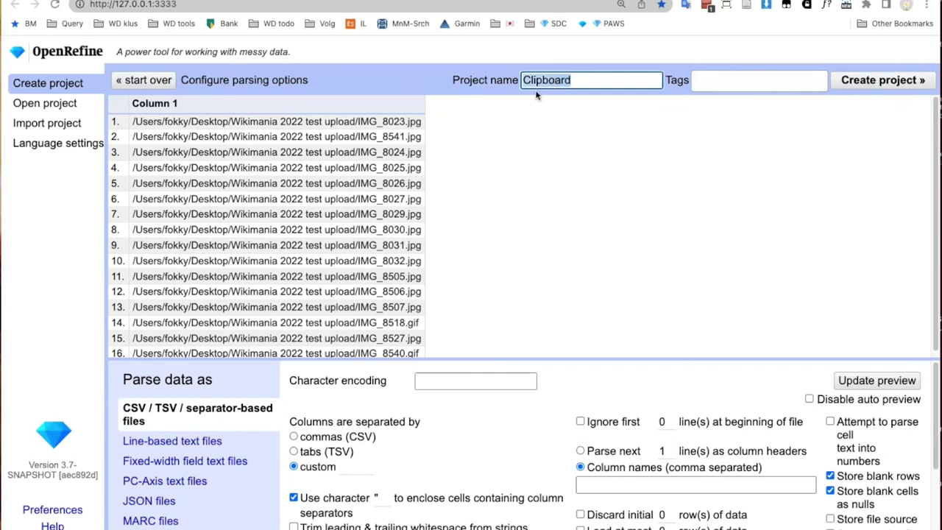
{"action": "type", "text": "demo Wikimania 2022"}
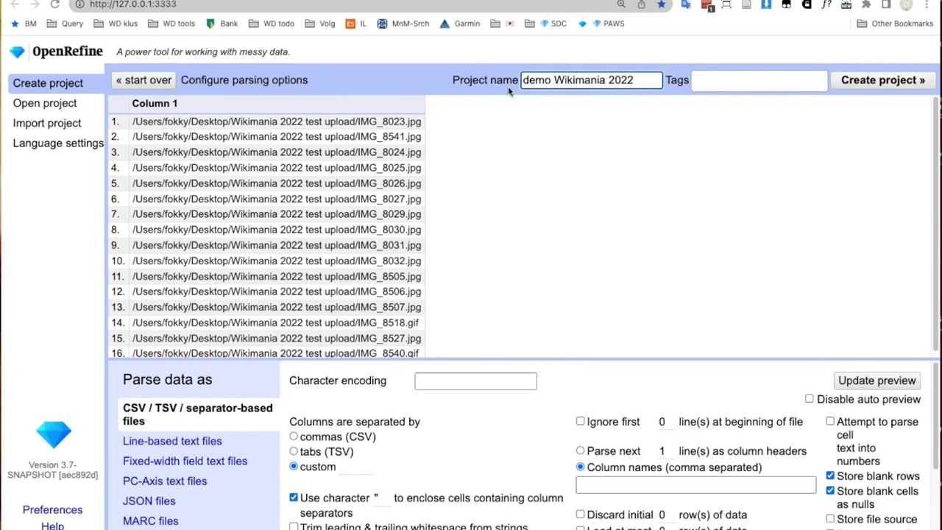
{"action": "left_click", "coordinate": [705, 82]}
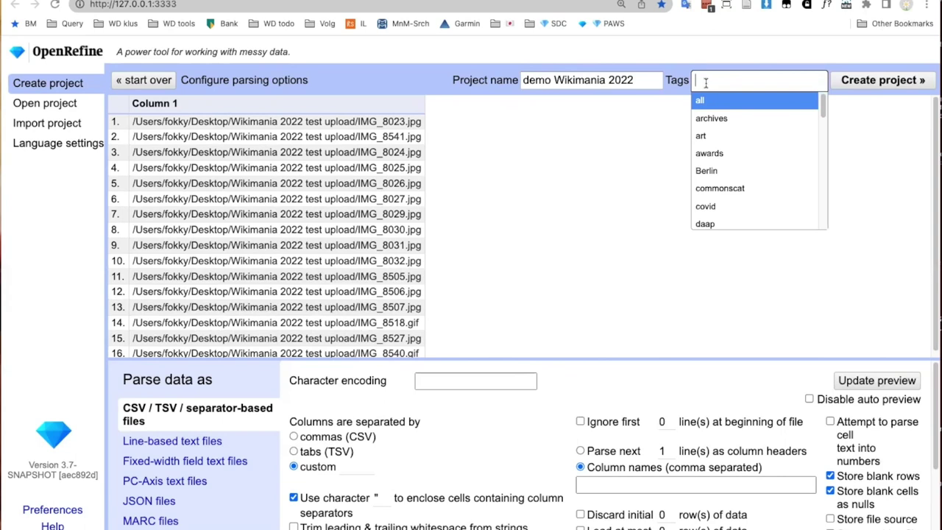
{"action": "type", "text": "demo"}
{"action": "key", "text": "Return"}
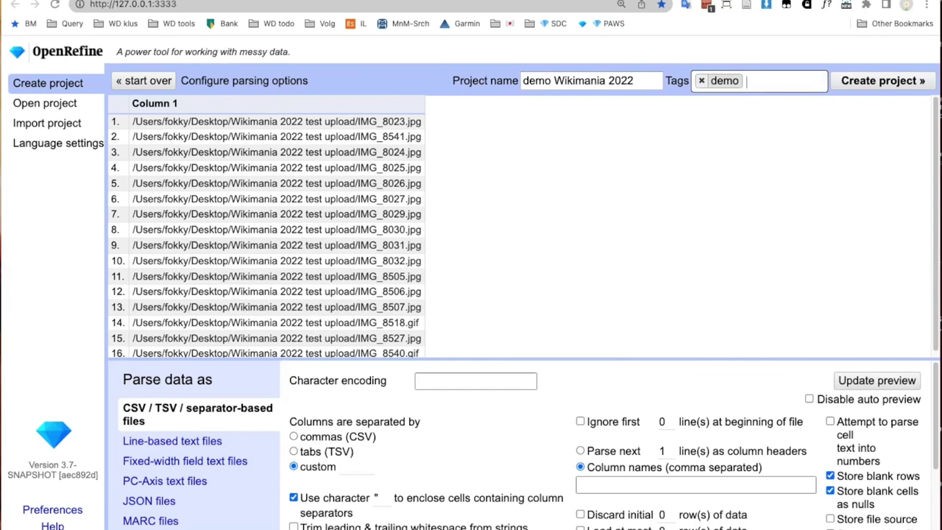
{"action": "type", "text": "oad"}
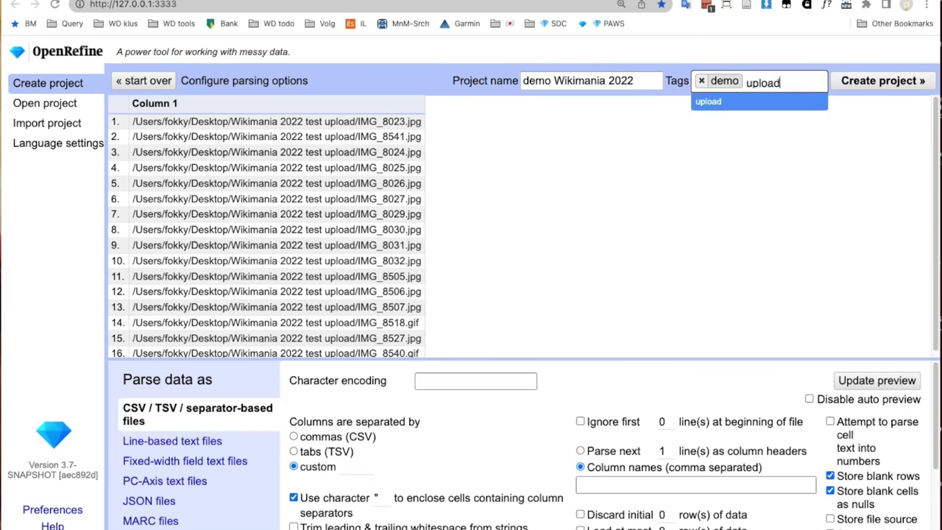
{"action": "key", "text": "Return"}
{"action": "type", "text": "cm"}
{"action": "key", "text": "BackSpace"}
{"action": "type", "text": "ommons"}
{"action": "key", "text": "Return"}
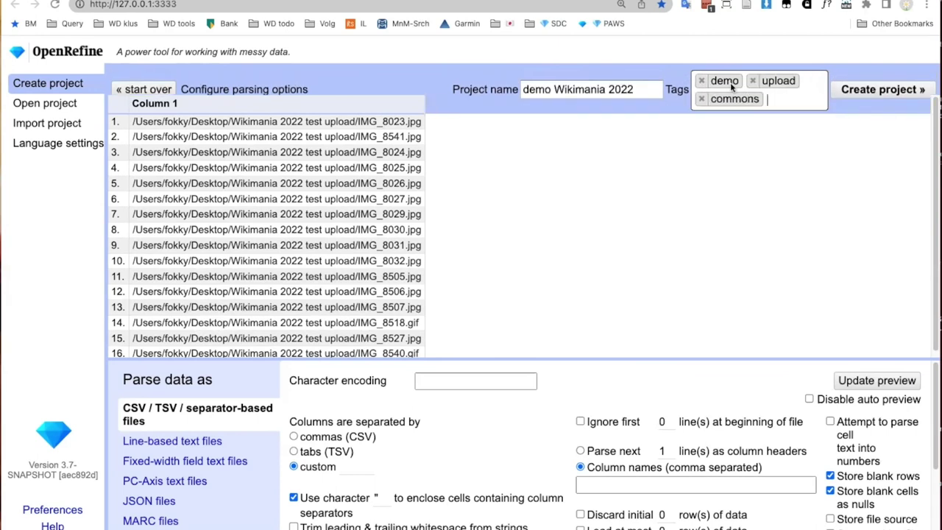
Step: Create the project from the parsed file paths and show 25 rows per page
{"action": "left_click", "coordinate": [872, 89]}
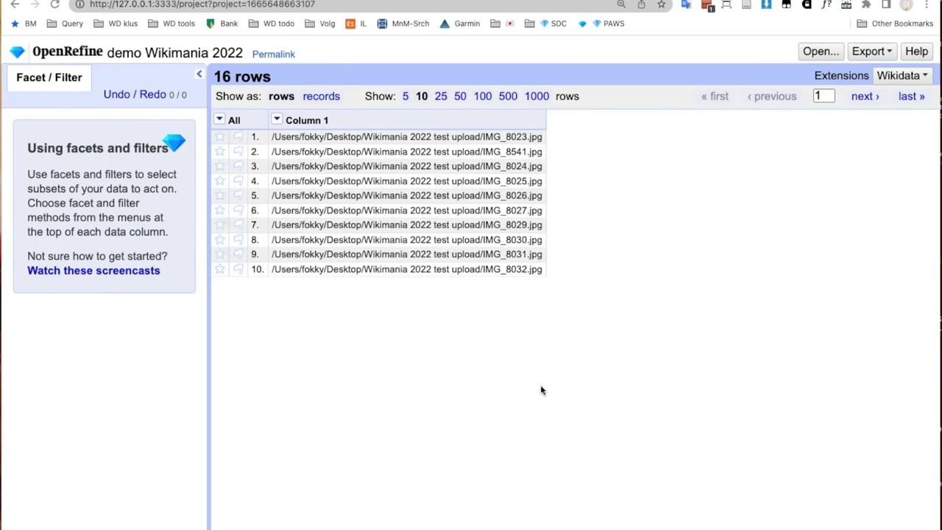
{"action": "left_click", "coordinate": [441, 96]}
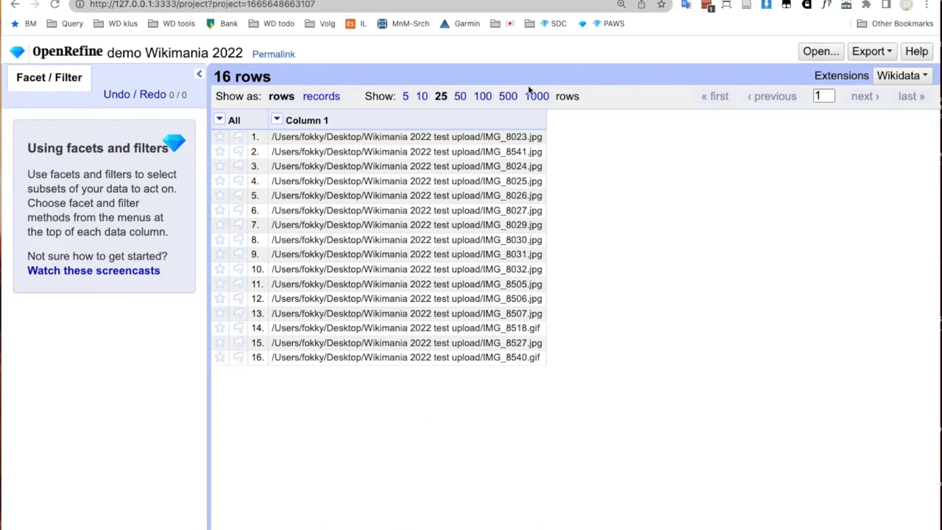
{"action": "left_click", "coordinate": [459, 99]}
{"action": "left_click", "coordinate": [441, 97]}
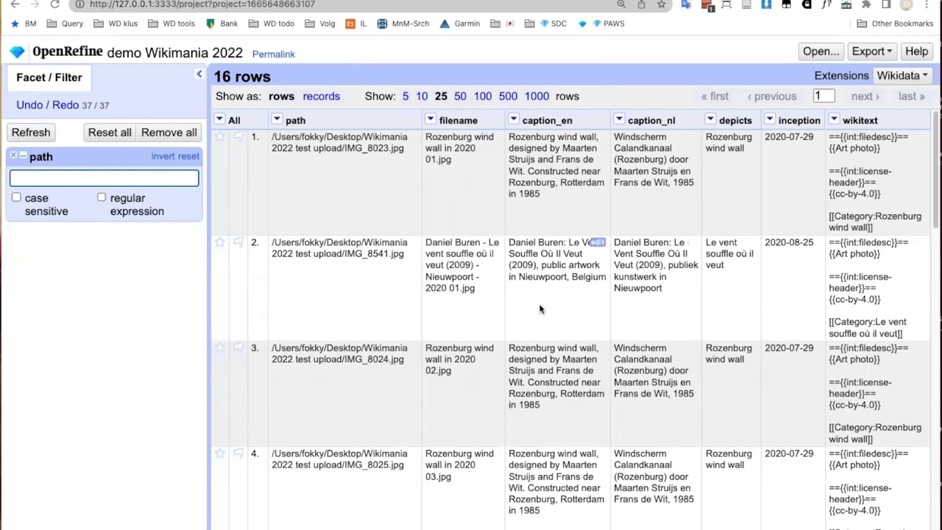
Step: Examine the path, filename, English and Dutch caption, depicts, inception and wikitext columns across the image rows
{"action": "key", "text": "super+equal"}
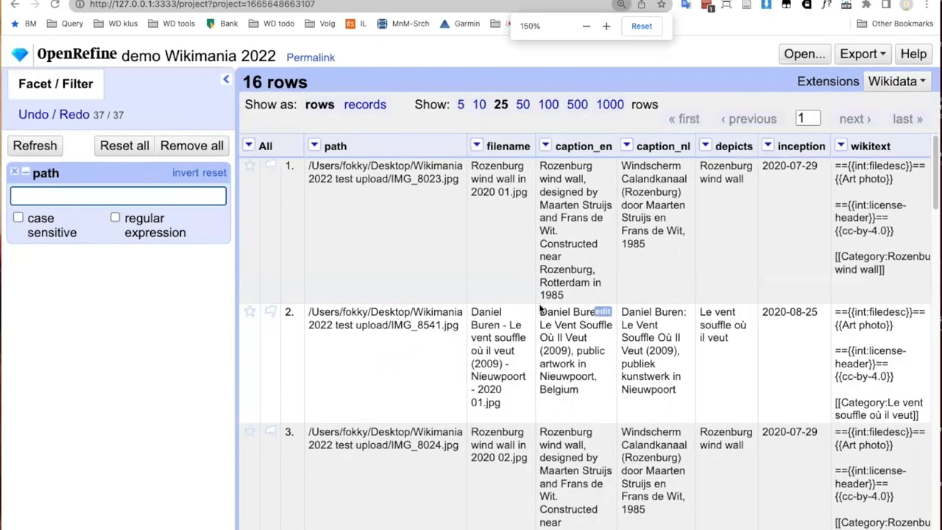
{"action": "key", "text": "super+equal"}
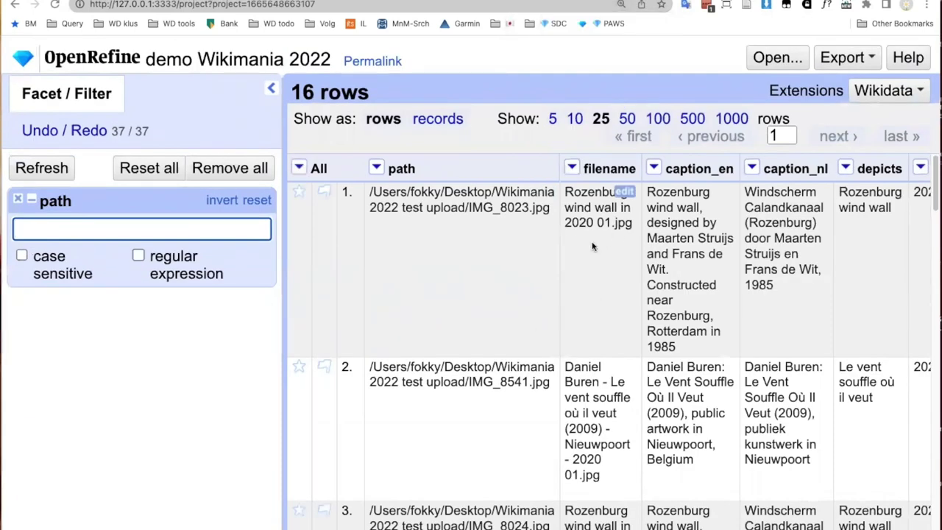
{"action": "scroll", "coordinate": [616, 264], "scroll_direction": "down", "scroll_amount": 3}
{"action": "scroll", "coordinate": [616, 267], "scroll_direction": "down", "scroll_amount": 4}
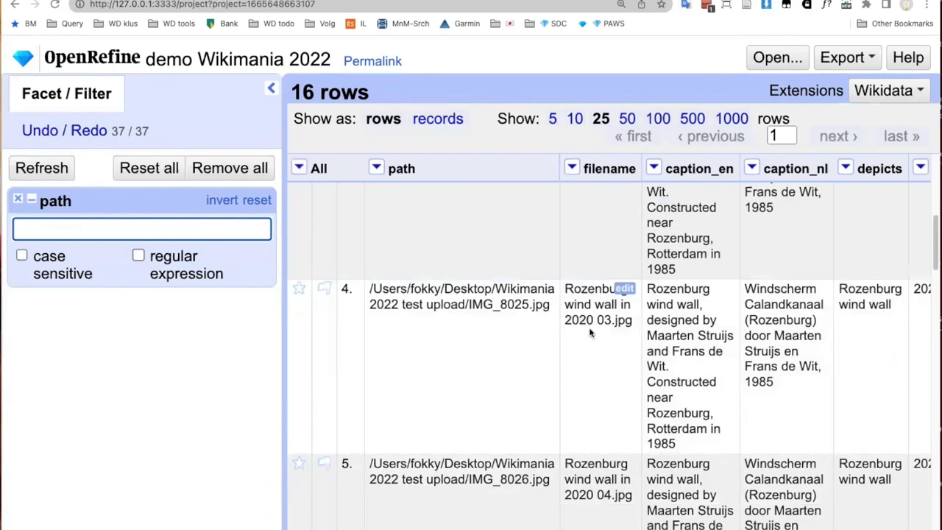
{"action": "scroll", "coordinate": [588, 295], "scroll_direction": "up", "scroll_amount": 5}
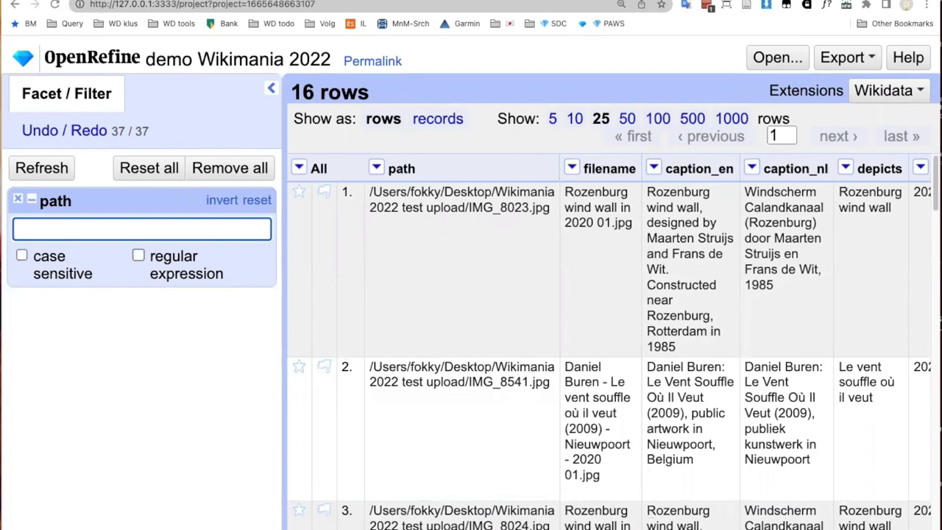
{"action": "scroll", "coordinate": [703, 208], "scroll_direction": "right", "scroll_amount": 5}
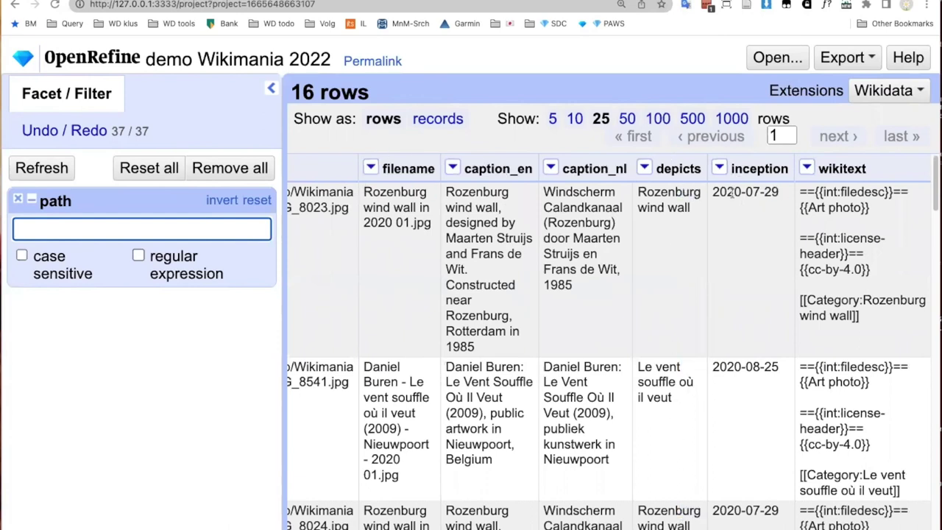
{"action": "scroll", "coordinate": [738, 391], "scroll_direction": "down", "scroll_amount": 4}
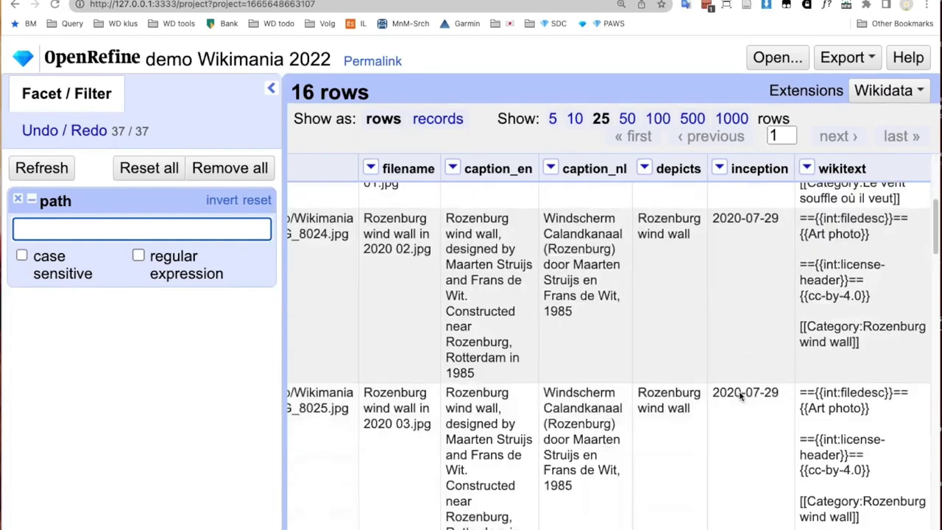
{"action": "scroll", "coordinate": [739, 391], "scroll_direction": "down", "scroll_amount": 2}
{"action": "scroll", "coordinate": [760, 279], "scroll_direction": "up", "scroll_amount": 5}
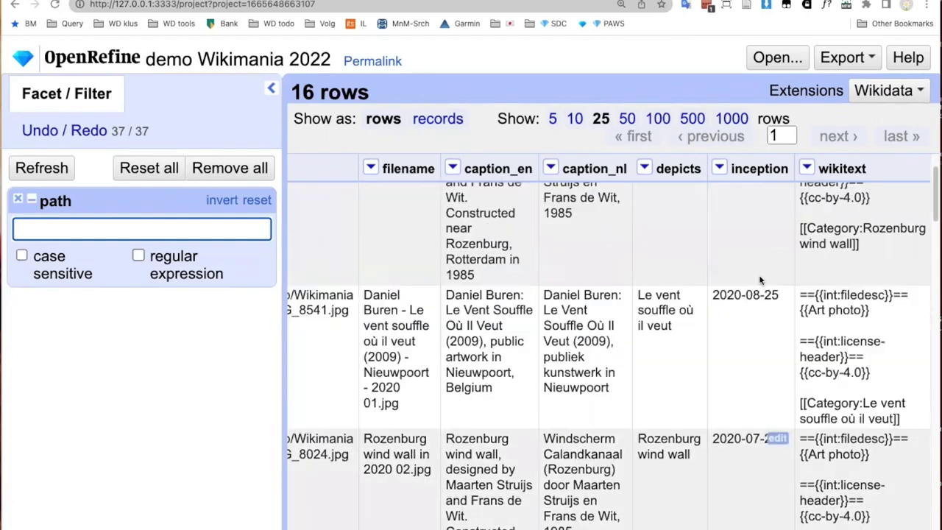
{"action": "scroll", "coordinate": [761, 280], "scroll_direction": "up", "scroll_amount": 1}
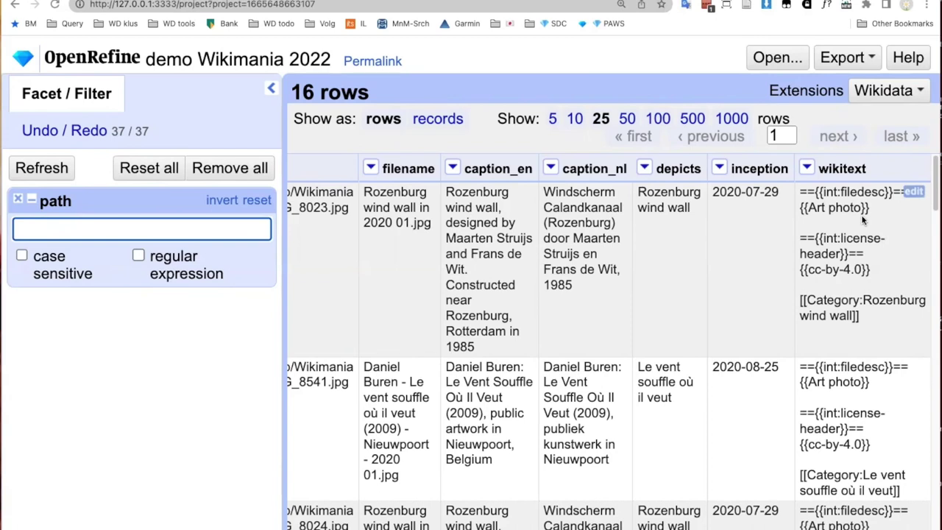
{"action": "scroll", "coordinate": [864, 209], "scroll_direction": "down", "scroll_amount": 8}
{"action": "scroll", "coordinate": [863, 217], "scroll_direction": "up", "scroll_amount": 8}
Step: View the full wikitext of the first row in an enlarged cell editor and close it without applying changes
{"action": "left_click", "coordinate": [911, 193]}
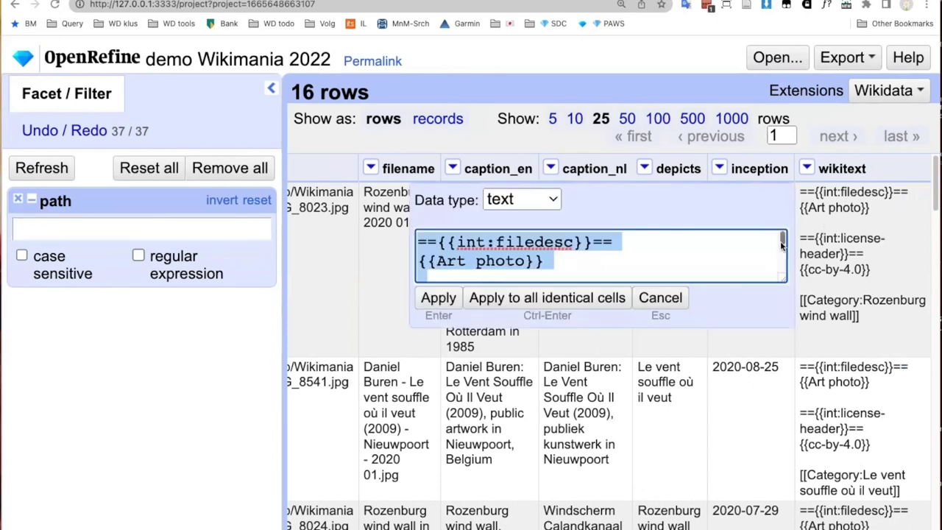
{"action": "left_click_drag", "start_coordinate": [781, 278], "coordinate": [868, 466]}
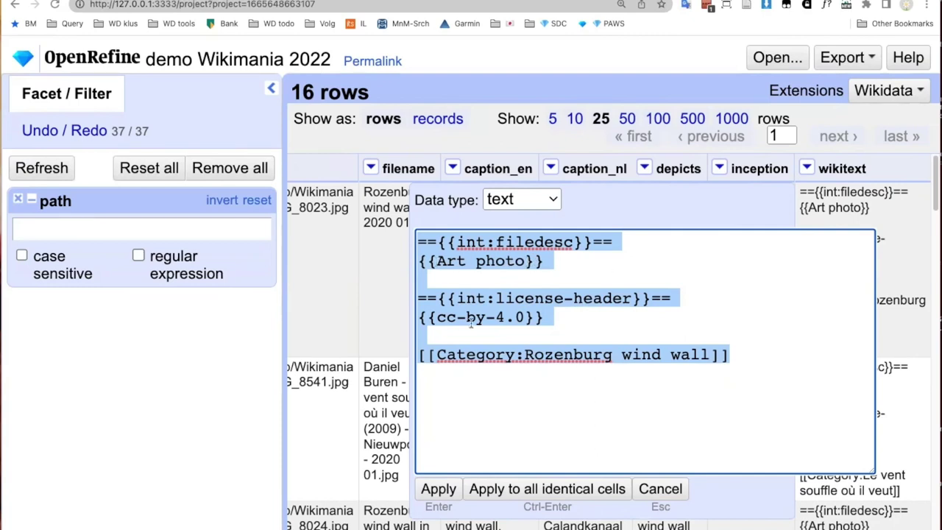
{"action": "left_click", "coordinate": [650, 490]}
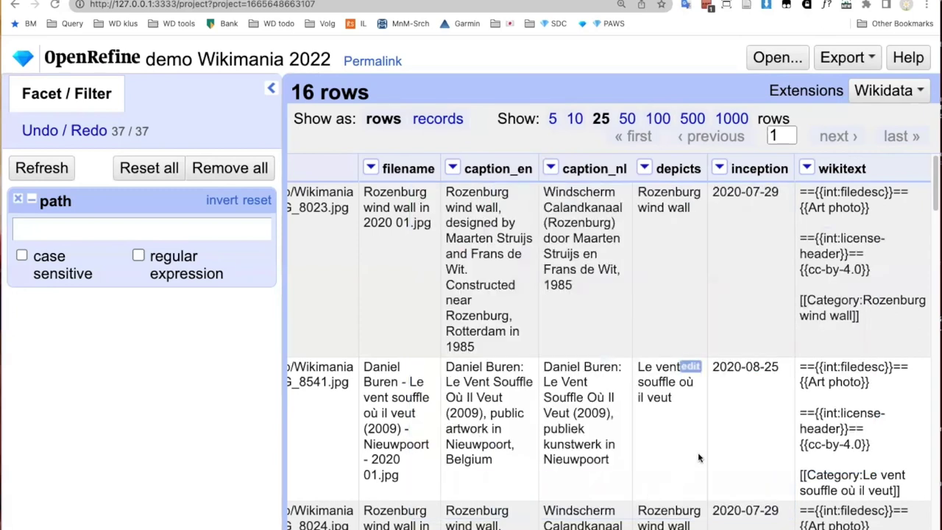
{"action": "key", "text": "ctrl+minus"}
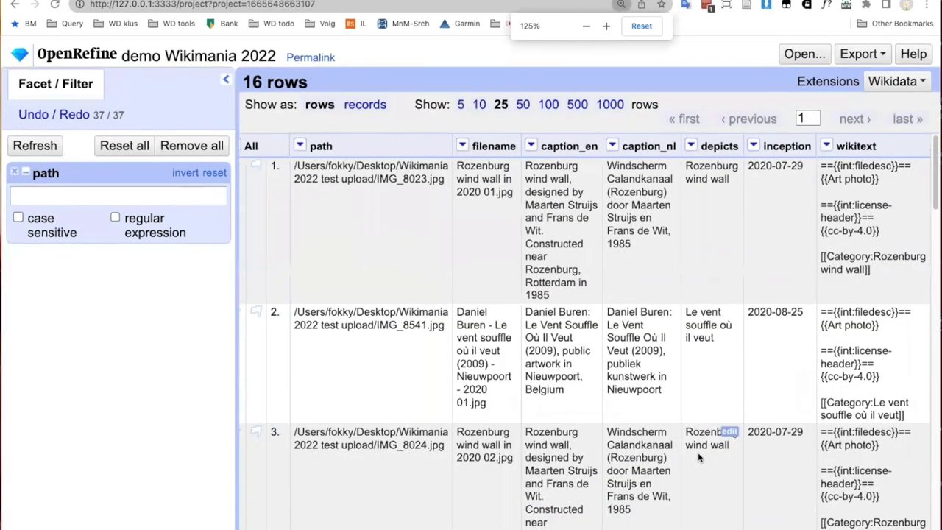
{"action": "key", "text": "ctrl+minus"}
{"action": "key", "text": "ctrl+minus"}
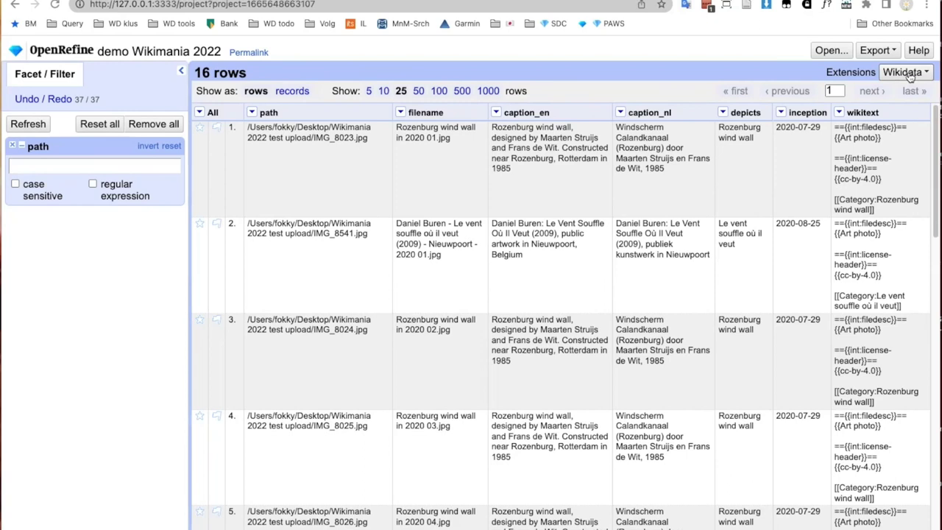
{"action": "left_click", "coordinate": [910, 74]}
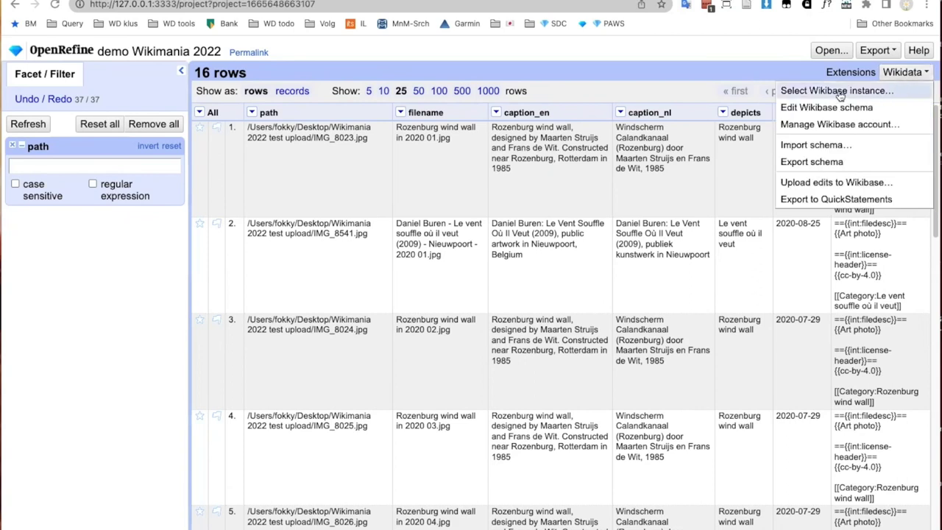
{"action": "key", "text": "ctrl+Tab"}
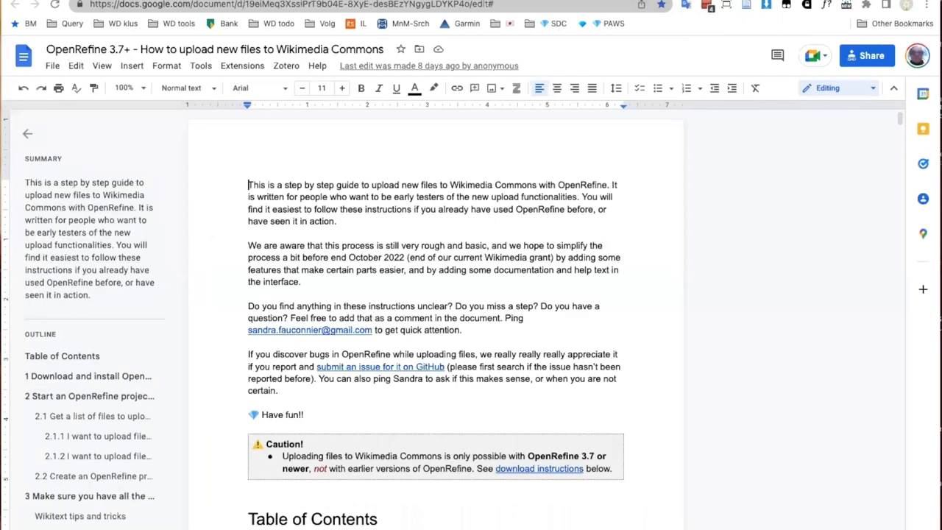
{"action": "key", "text": "ctrl+shift+Tab"}
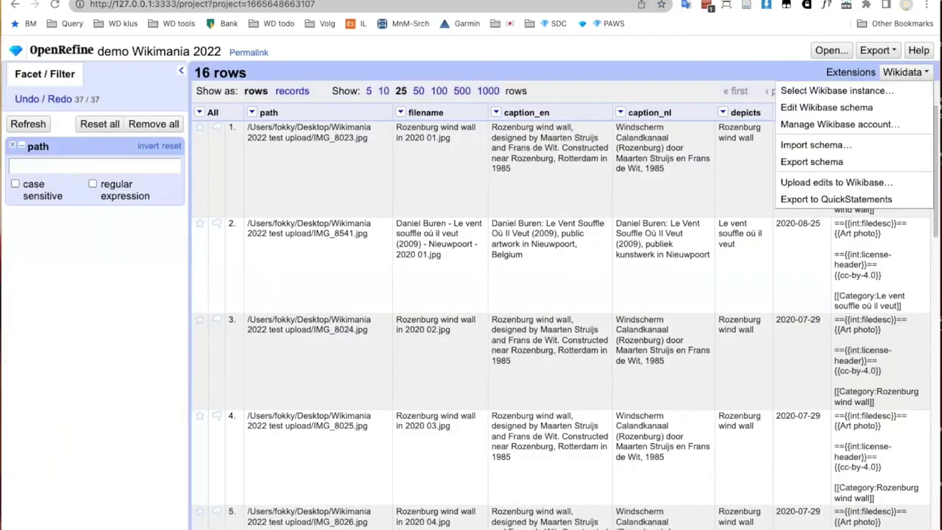
{"action": "left_click", "coordinate": [904, 72]}
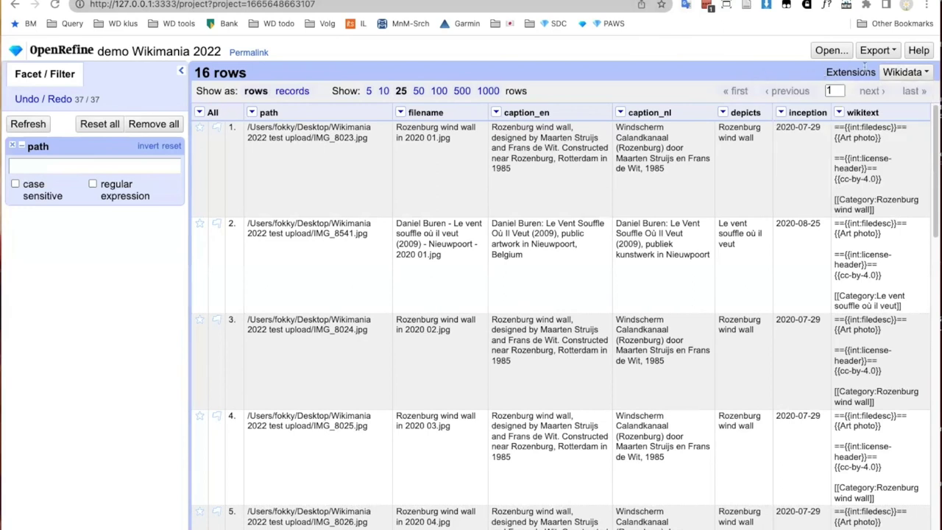
Step: Open the Wikibase instance selection and delete Wikimedia Commons from the listed instances
{"action": "left_click", "coordinate": [920, 78]}
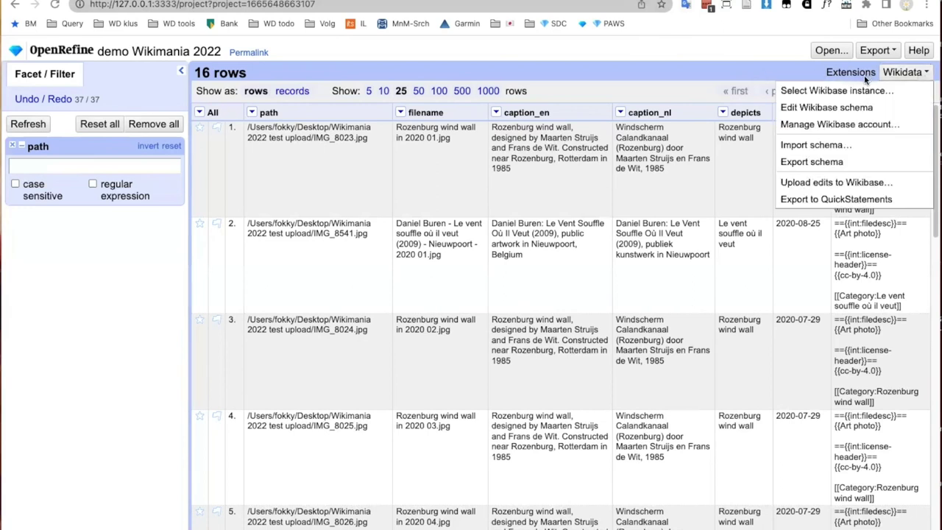
{"action": "left_click", "coordinate": [807, 92]}
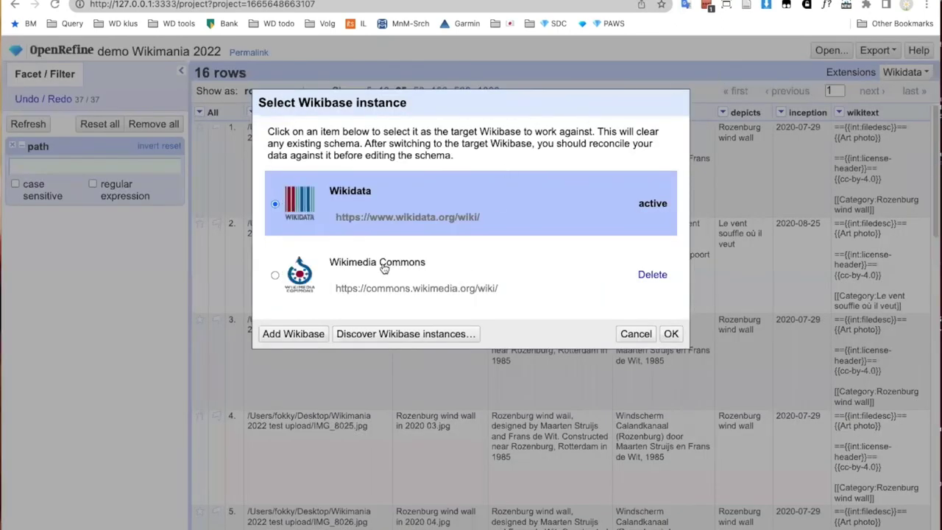
{"action": "left_click", "coordinate": [654, 274]}
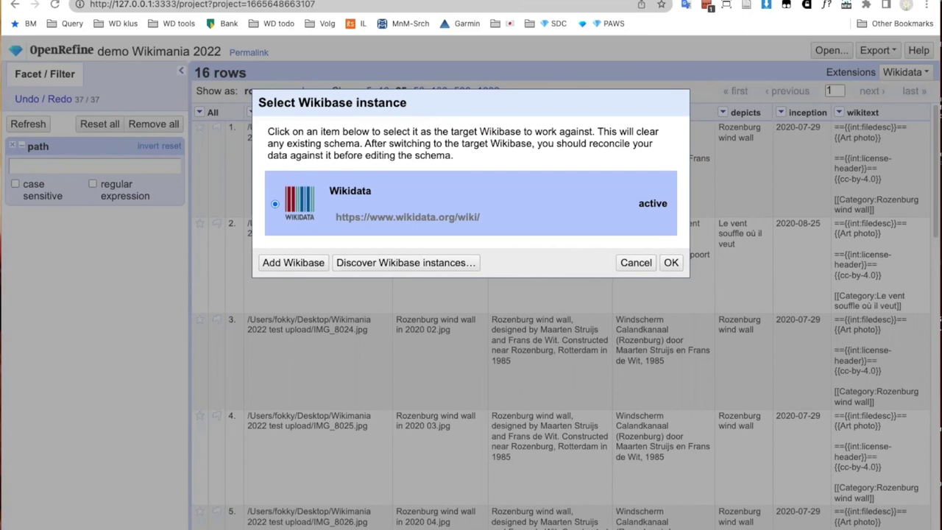
Step: Discover available Wikibase instances and examine the wikimedia-commons-manifest.json file in the wikibase-manifests repository on GitHub
{"action": "left_click", "coordinate": [412, 262]}
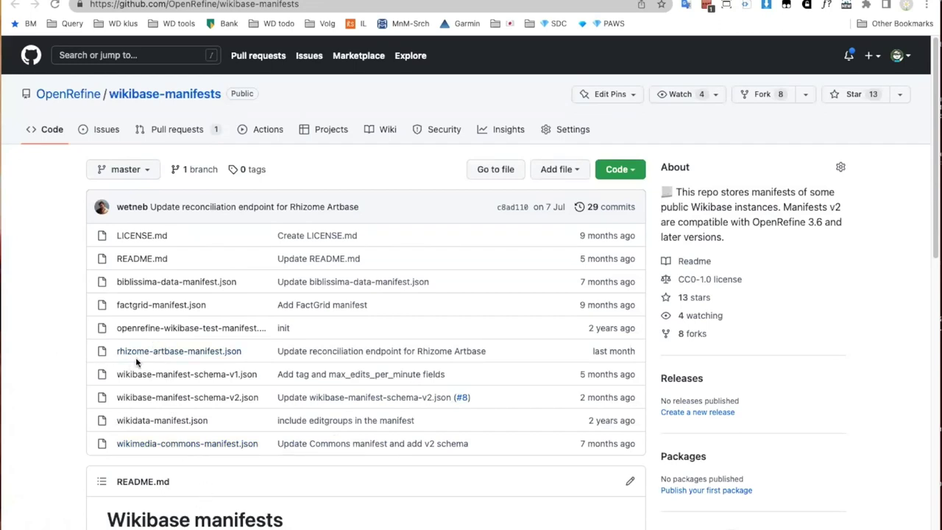
{"action": "left_click", "coordinate": [176, 445]}
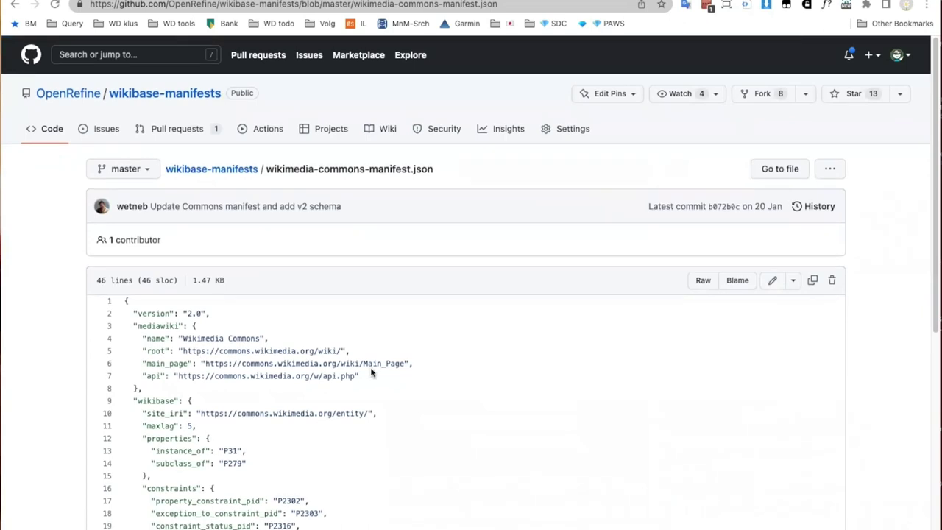
{"action": "scroll", "coordinate": [372, 373], "scroll_direction": "down", "scroll_amount": 10}
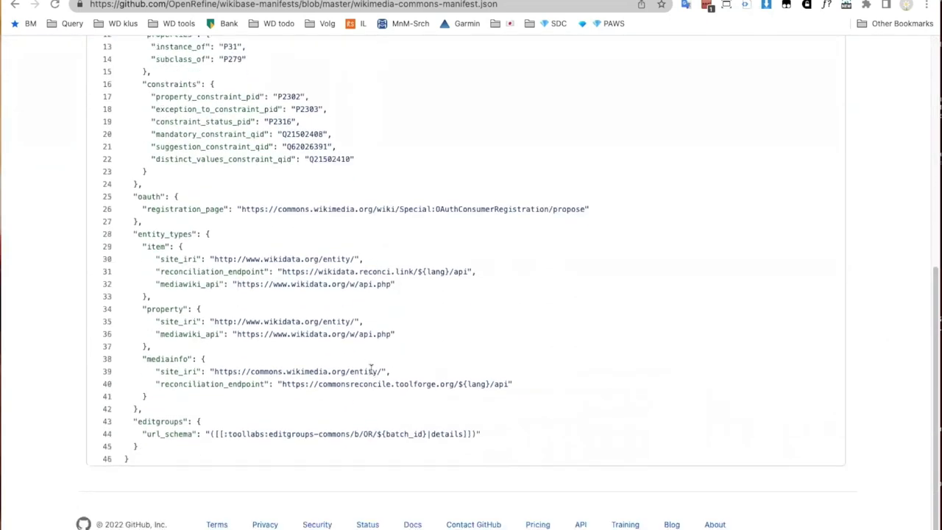
{"action": "scroll", "coordinate": [372, 369], "scroll_direction": "up", "scroll_amount": 10}
{"action": "scroll", "coordinate": [371, 369], "scroll_direction": "down", "scroll_amount": 10}
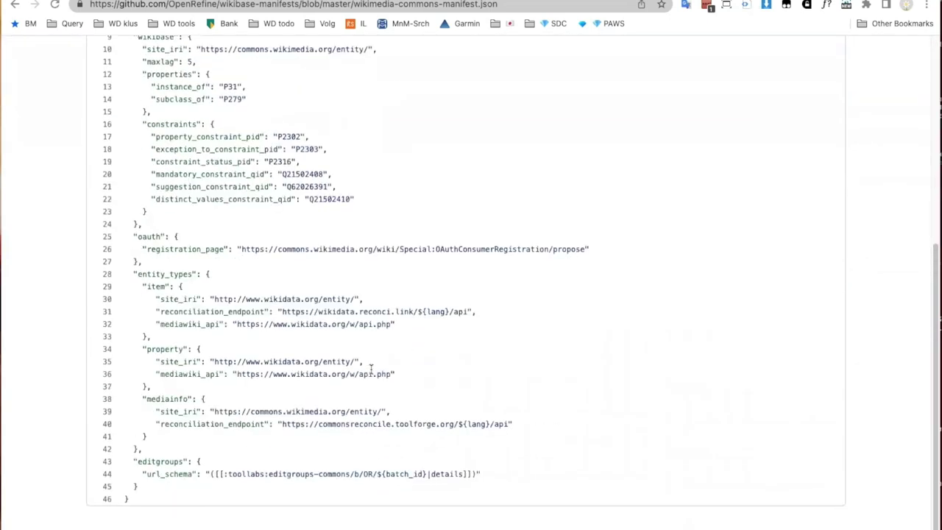
{"action": "scroll", "coordinate": [372, 370], "scroll_direction": "up", "scroll_amount": 10}
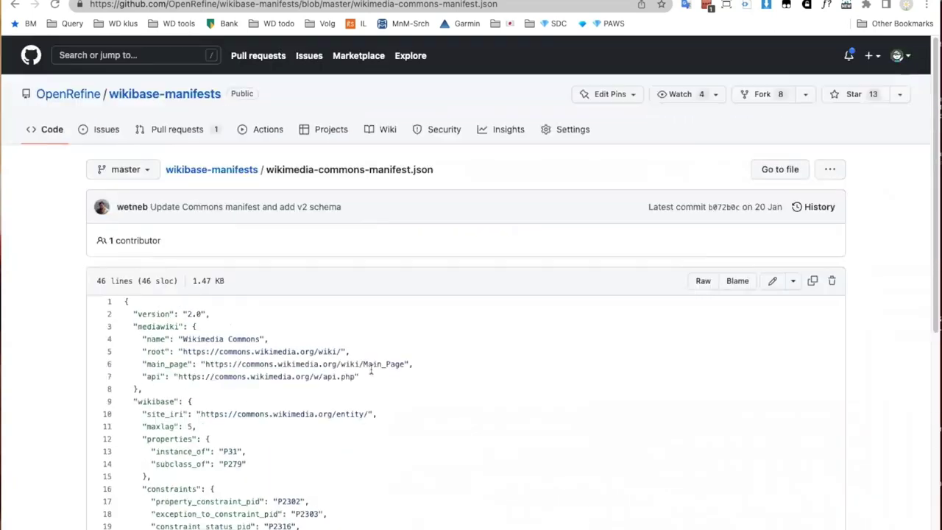
{"action": "scroll", "coordinate": [372, 373], "scroll_direction": "down", "scroll_amount": 10}
{"action": "scroll", "coordinate": [371, 369], "scroll_direction": "up", "scroll_amount": 5}
{"action": "scroll", "coordinate": [401, 358], "scroll_direction": "down", "scroll_amount": 4}
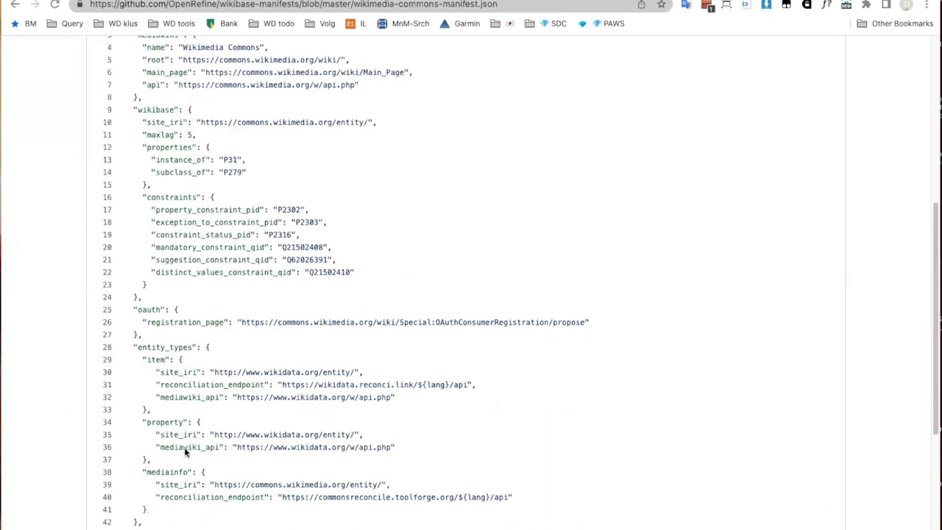
Step: Open the raw version of wikimedia-commons-manifest.json and copy its URL
{"action": "scroll", "coordinate": [184, 456], "scroll_direction": "down", "scroll_amount": 3}
{"action": "left_click_drag", "start_coordinate": [183, 457], "coordinate": [179, 416]}
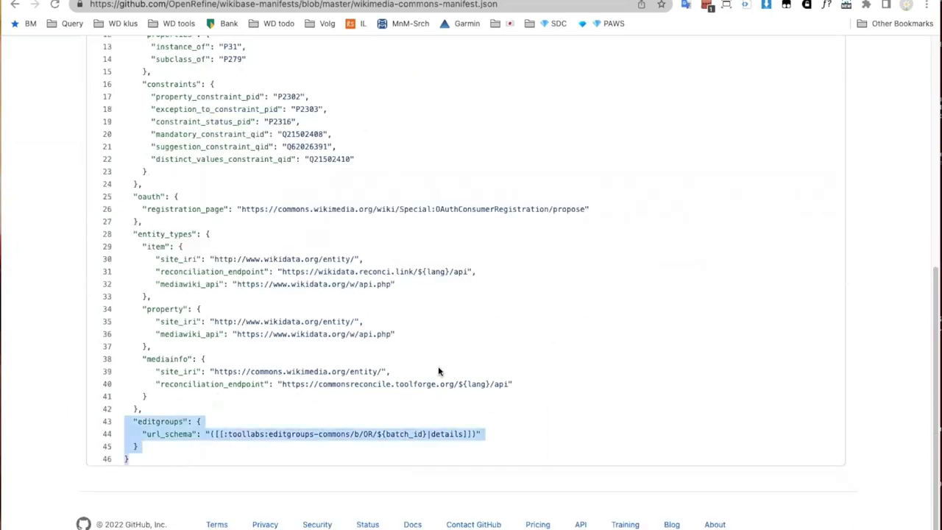
{"action": "scroll", "coordinate": [438, 372], "scroll_direction": "up", "scroll_amount": 10}
{"action": "left_click", "coordinate": [703, 282]}
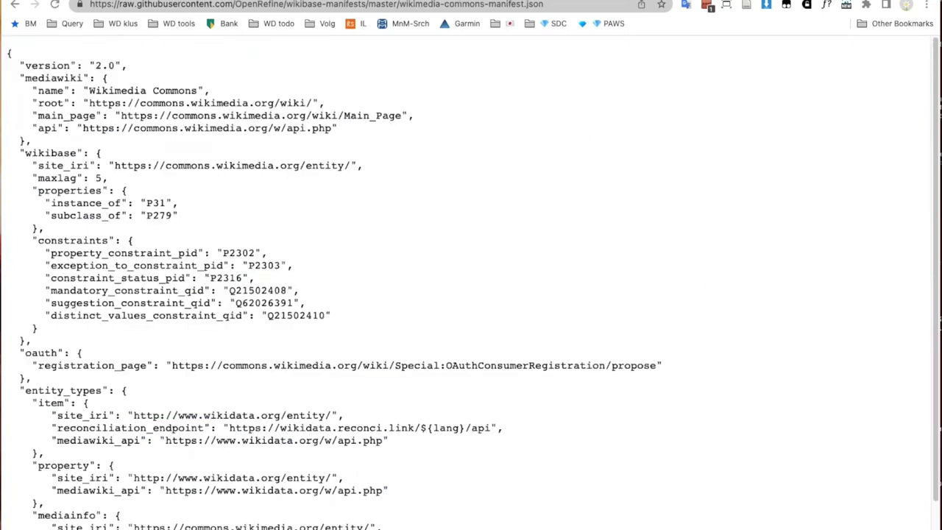
{"action": "left_click", "coordinate": [554, 6]}
{"action": "key", "text": "ctrl+c"}
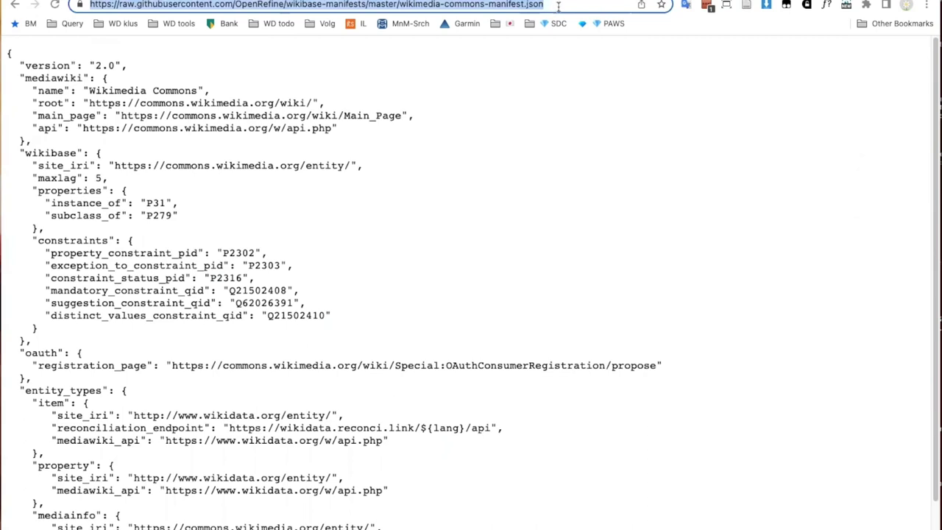
Step: Switch to OpenRefine, add a Wikibase from the copied manifest URL, and select Wikimedia Commons as the target instance
{"action": "key", "text": "ctrl+Tab"}
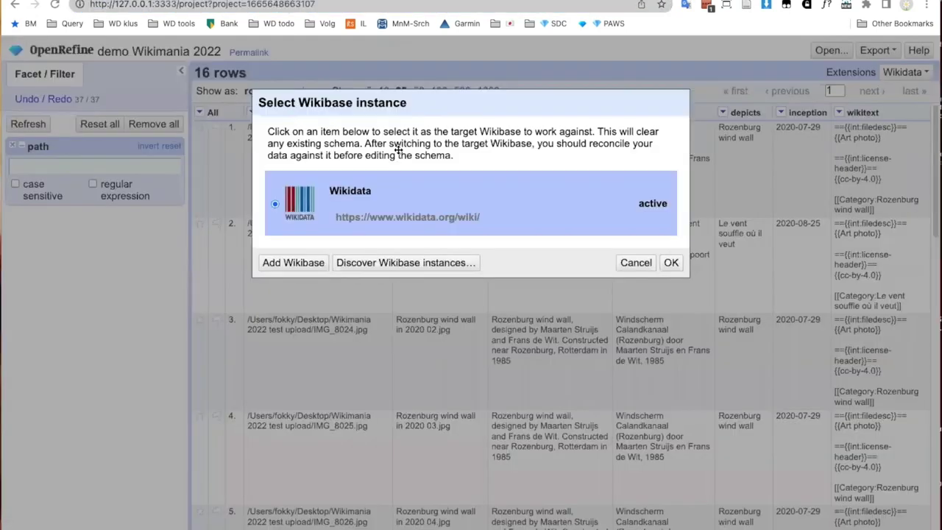
{"action": "left_click", "coordinate": [302, 264]}
{"action": "left_click", "coordinate": [308, 193]}
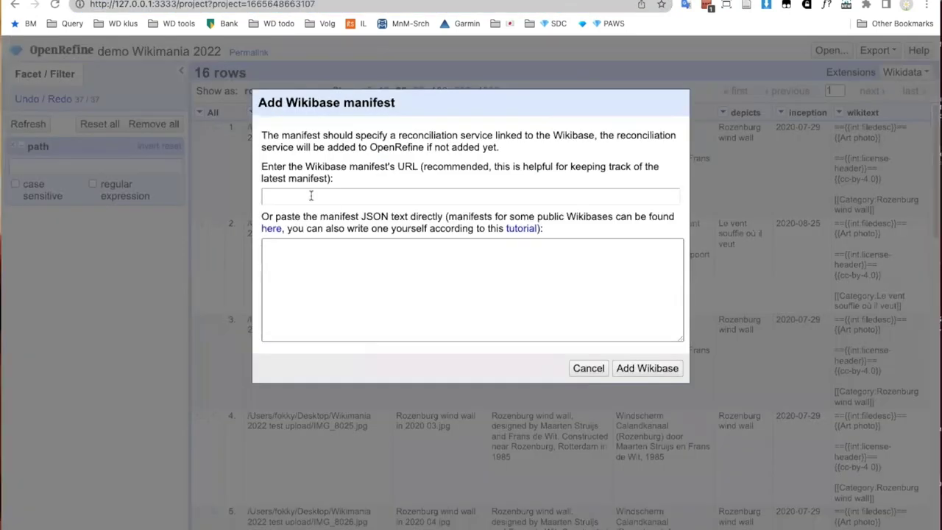
{"action": "key", "text": "ctrl+v"}
{"action": "left_click", "coordinate": [321, 278]}
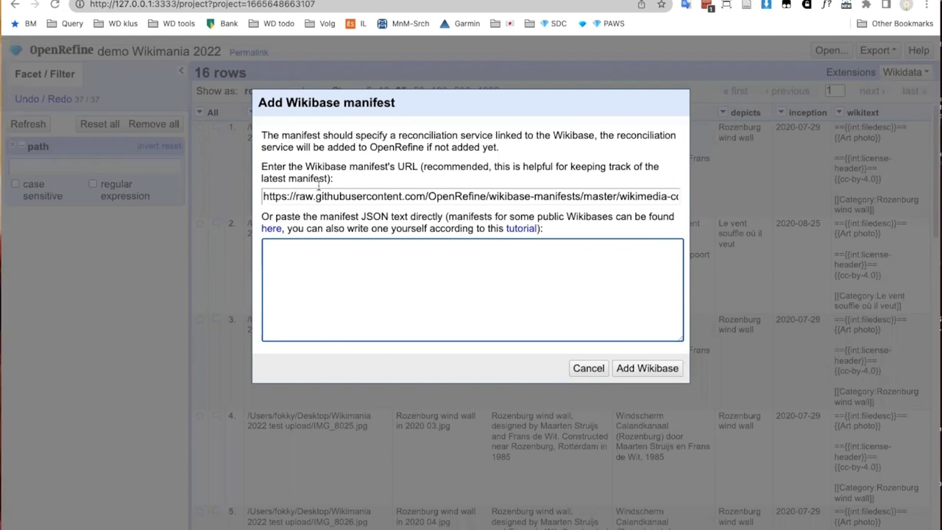
{"action": "left_click", "coordinate": [400, 2]}
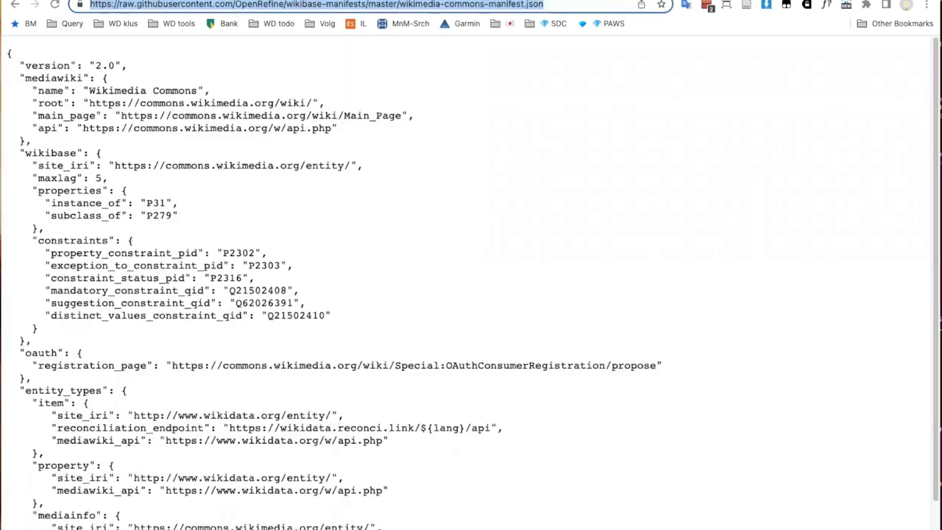
{"action": "left_click", "coordinate": [14, 5]}
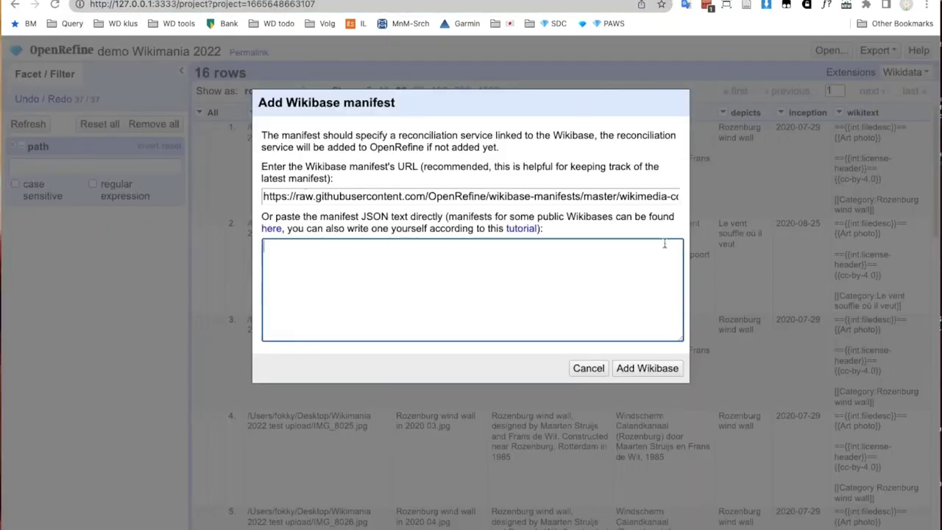
{"action": "left_click", "coordinate": [631, 368]}
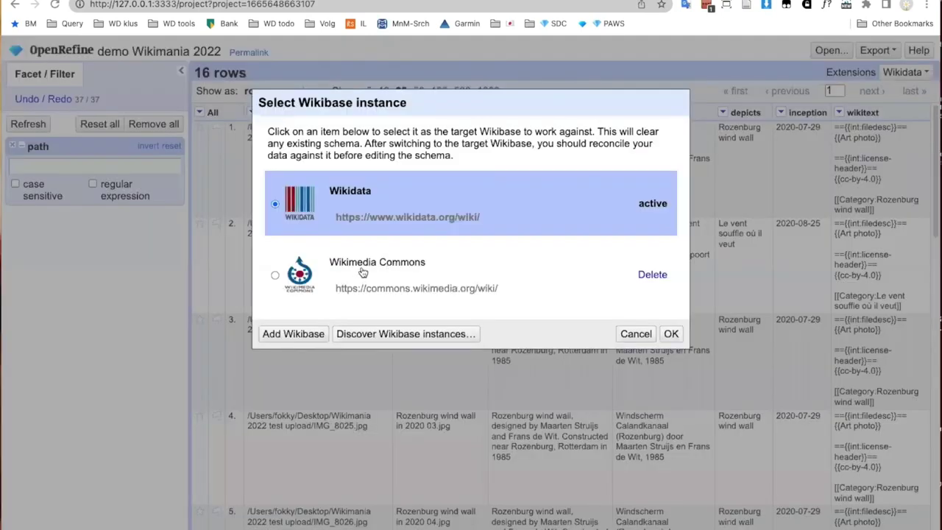
{"action": "left_click", "coordinate": [363, 273]}
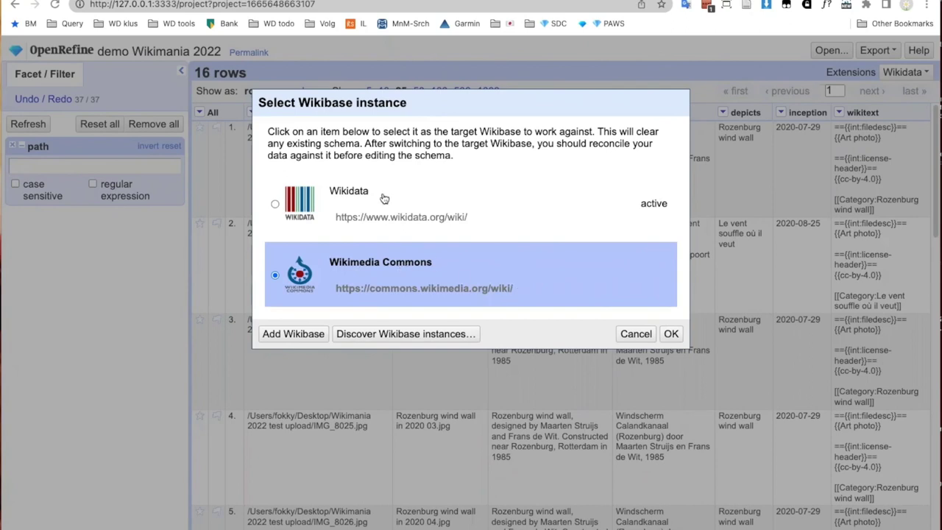
{"action": "left_click", "coordinate": [669, 333]}
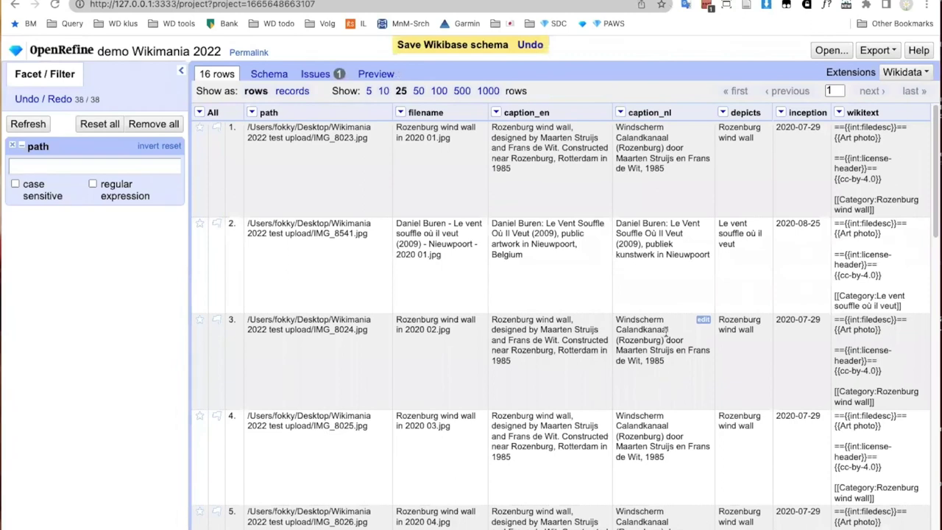
Step: Reconcile the filename column against the Wikimedia Commons (en) service with auto-matching of high-confidence candidates
{"action": "left_click", "coordinate": [400, 113]}
{"action": "left_click", "coordinate": [402, 114]}
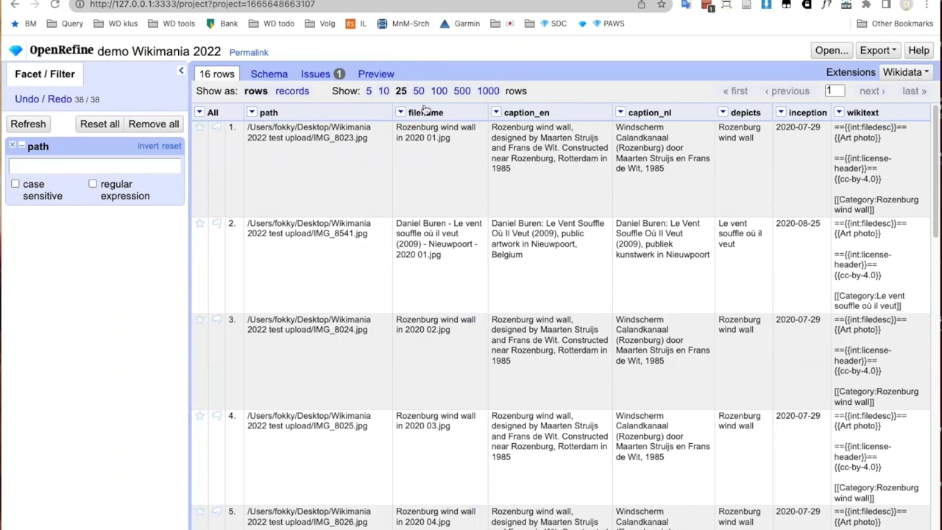
{"action": "left_click", "coordinate": [401, 112]}
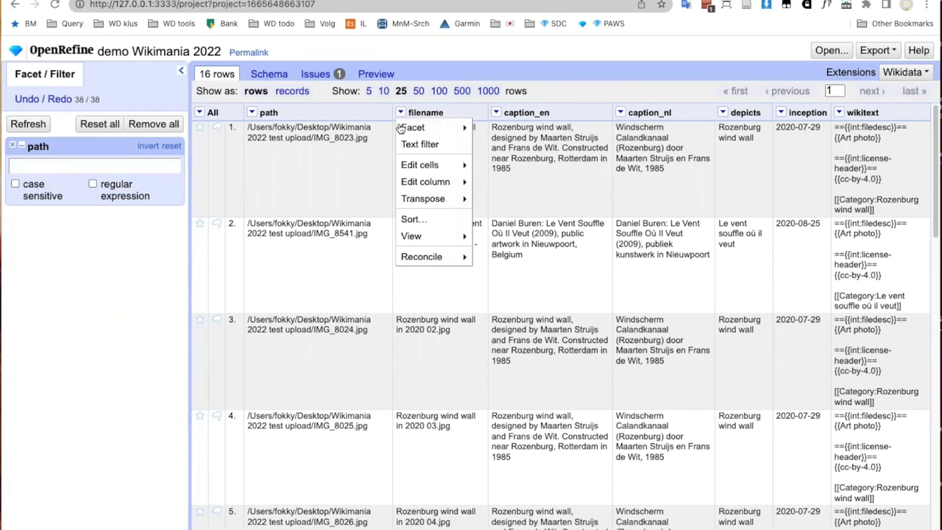
{"action": "mouse_move", "coordinate": [417, 257]}
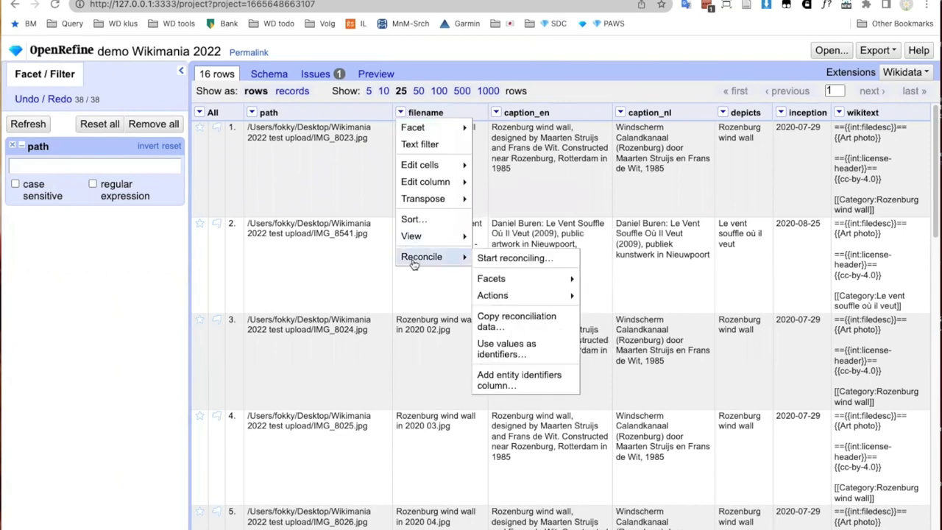
{"action": "left_click", "coordinate": [527, 259]}
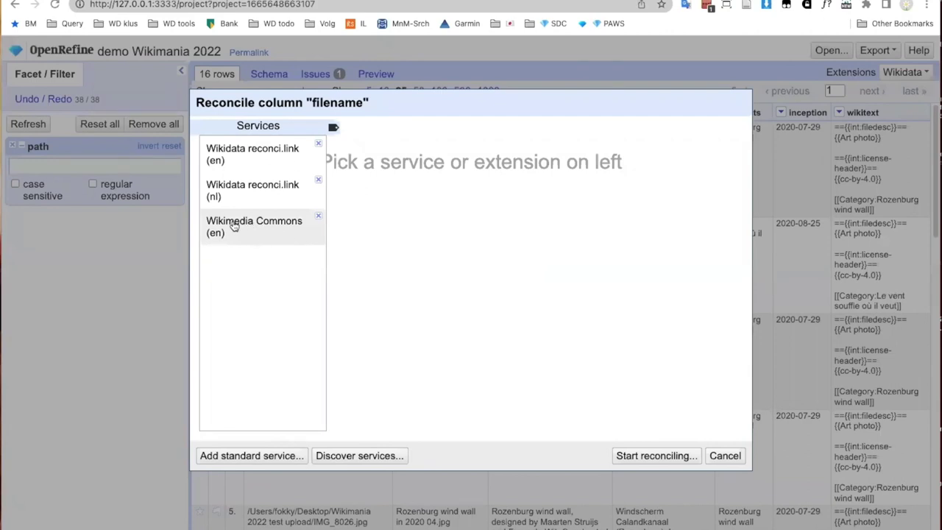
{"action": "left_click", "coordinate": [232, 224]}
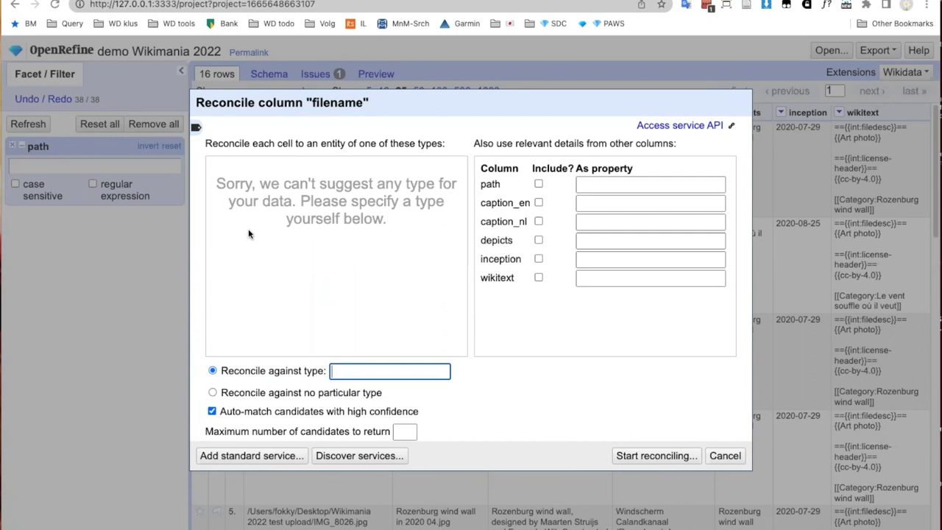
{"action": "left_click", "coordinate": [679, 456]}
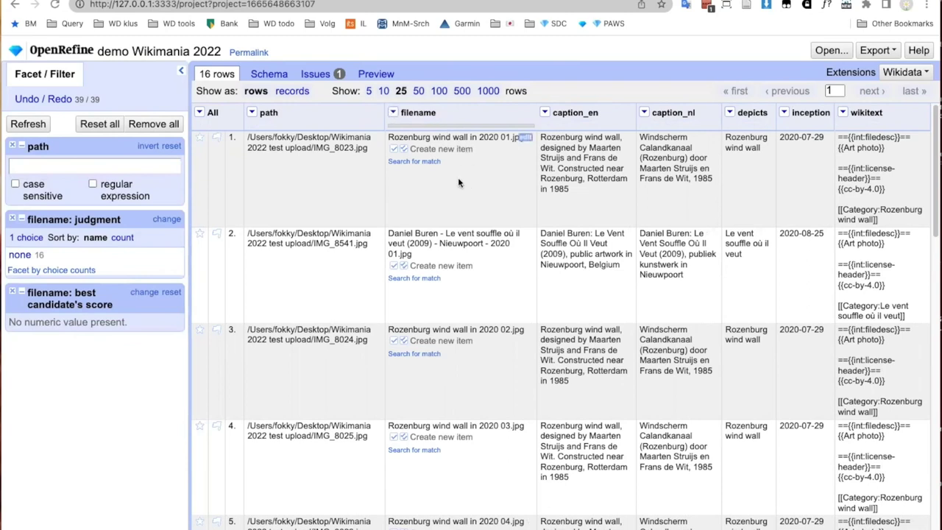
Step: Create a new item for each cell in the reconciled filename column
{"action": "scroll", "coordinate": [436, 215], "scroll_direction": "down", "scroll_amount": 1}
{"action": "scroll", "coordinate": [436, 214], "scroll_direction": "up", "scroll_amount": 1}
{"action": "left_click", "coordinate": [394, 113]}
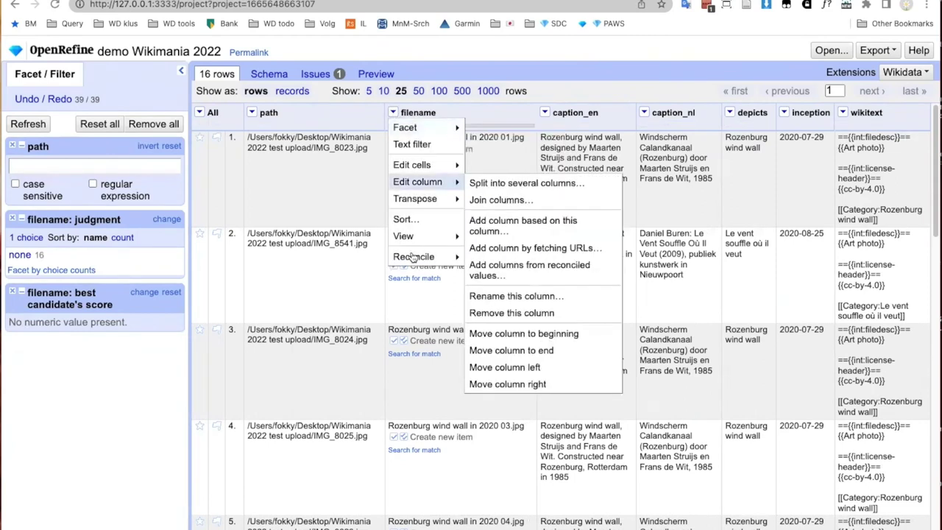
{"action": "mouse_move", "coordinate": [442, 257]}
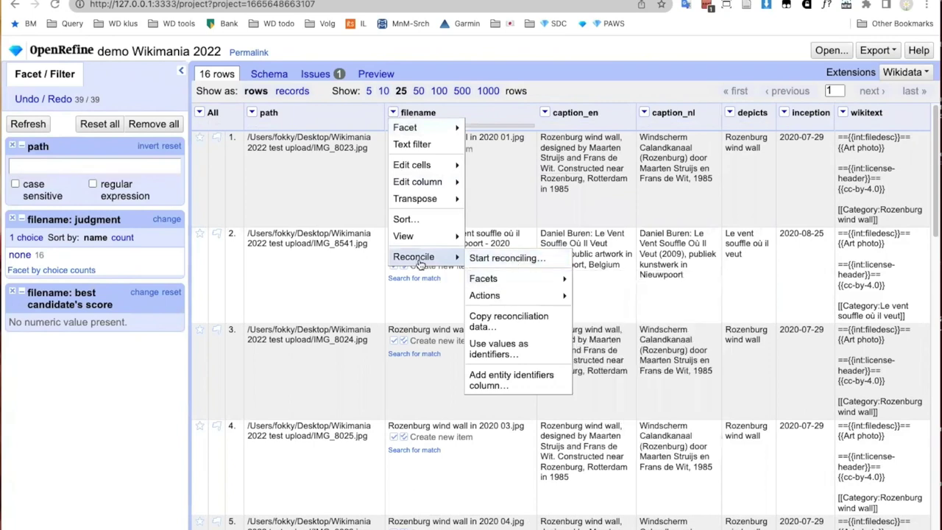
{"action": "mouse_move", "coordinate": [507, 298]}
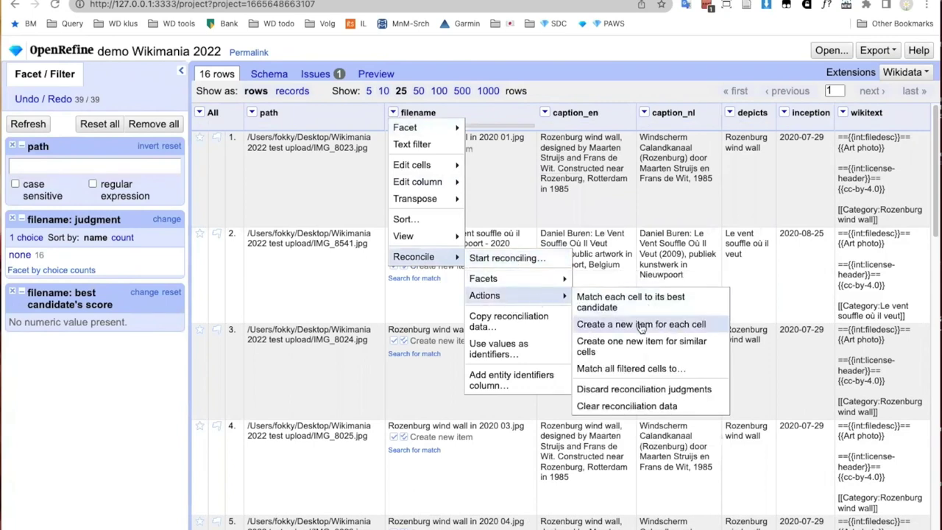
{"action": "left_click", "coordinate": [641, 325]}
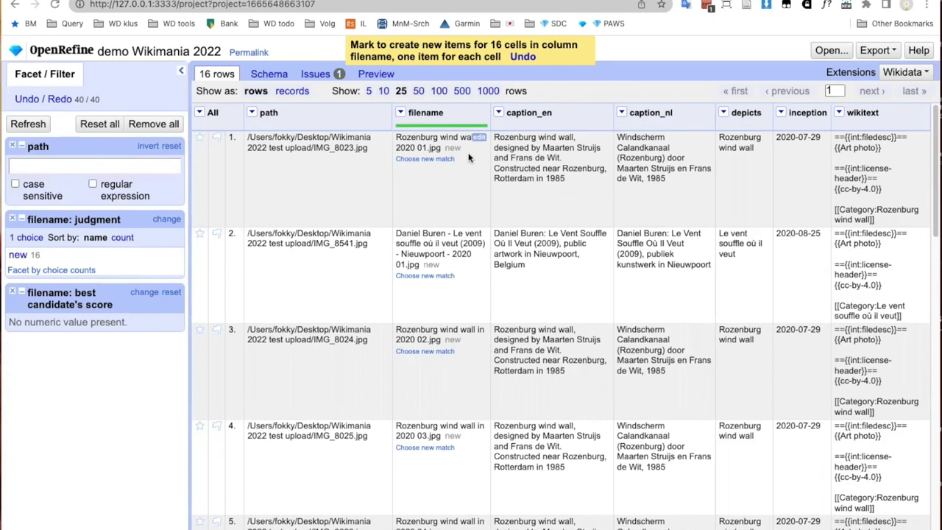
Step: Examine the reconciliation status shown in the first row's filename cell
{"action": "key", "text": "super+plus"}
{"action": "key", "text": "super+plus"}
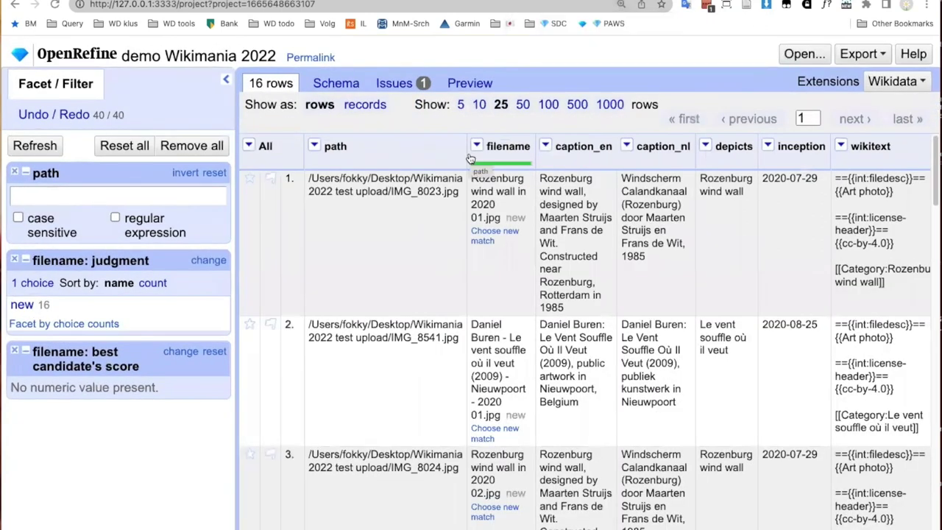
{"action": "left_click_drag", "start_coordinate": [487, 217], "coordinate": [518, 219]}
{"action": "triple_click", "coordinate": [517, 219]}
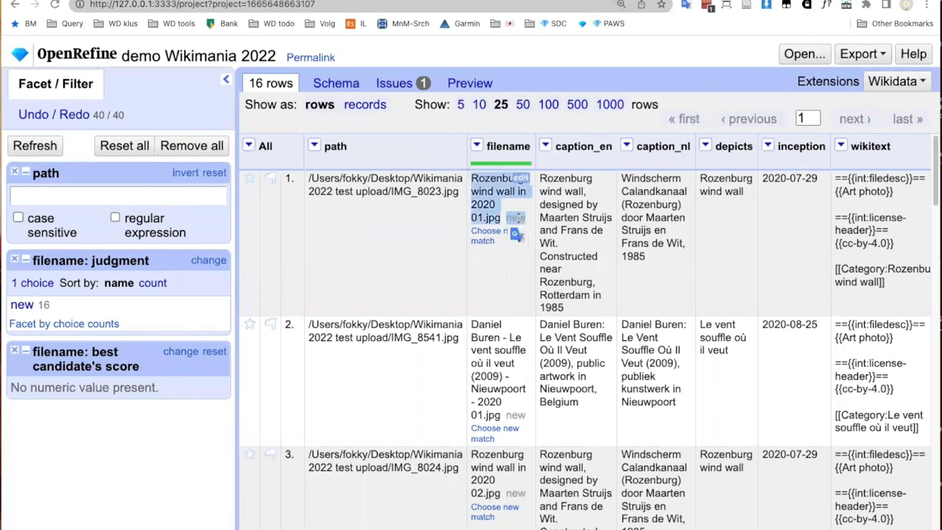
{"action": "left_click", "coordinate": [524, 217]}
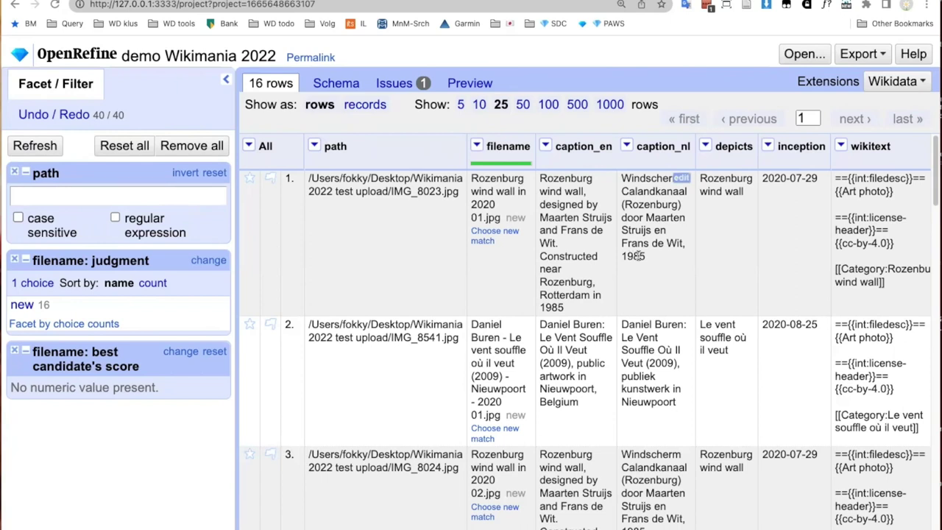
{"action": "key", "text": "ctrl+minus"}
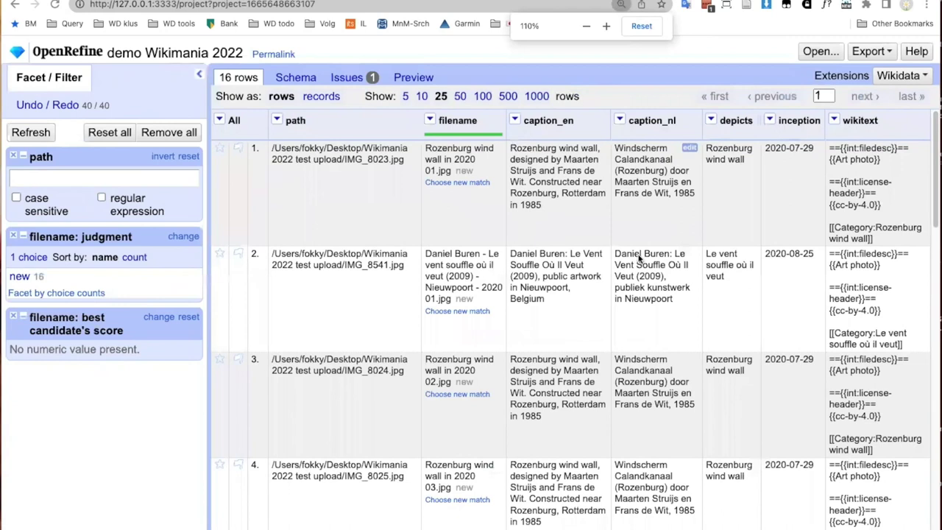
{"action": "key", "text": "ctrl+minus"}
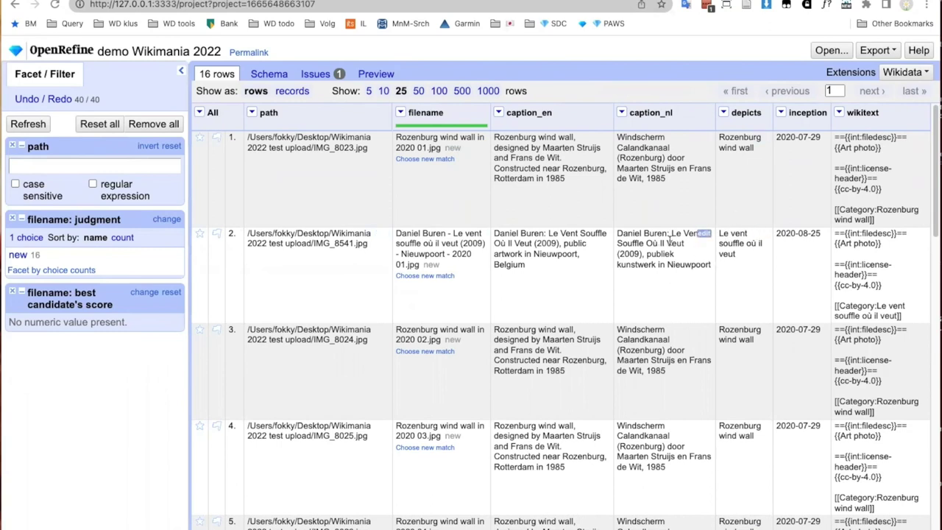
{"action": "left_click", "coordinate": [724, 112]}
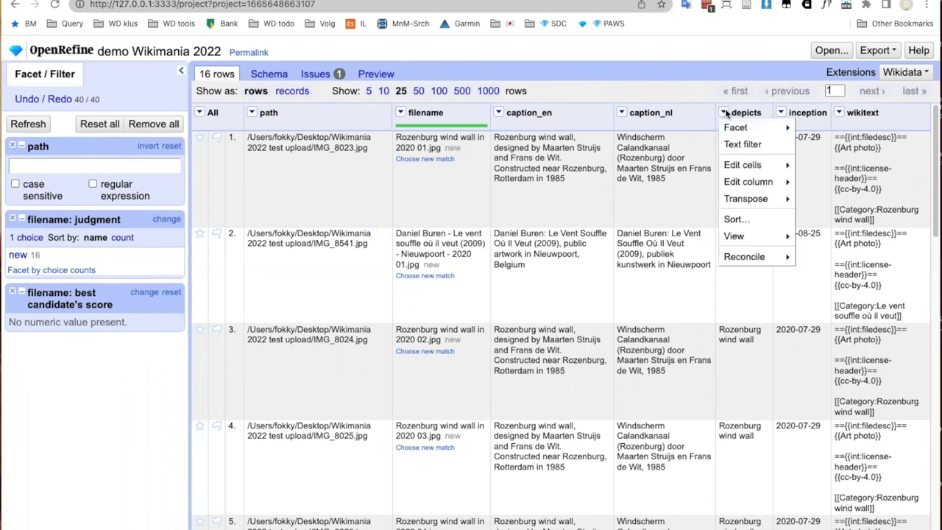
{"action": "mouse_move", "coordinate": [761, 259]}
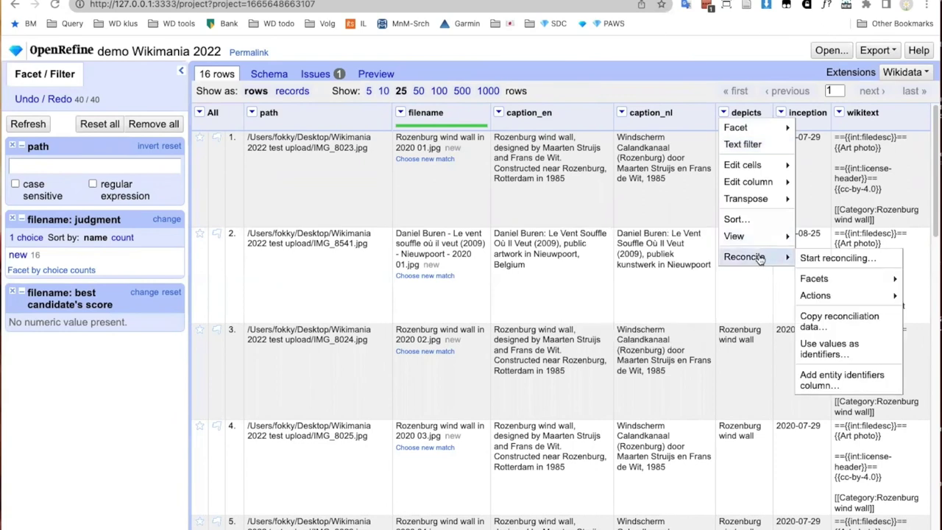
{"action": "left_click", "coordinate": [839, 258]}
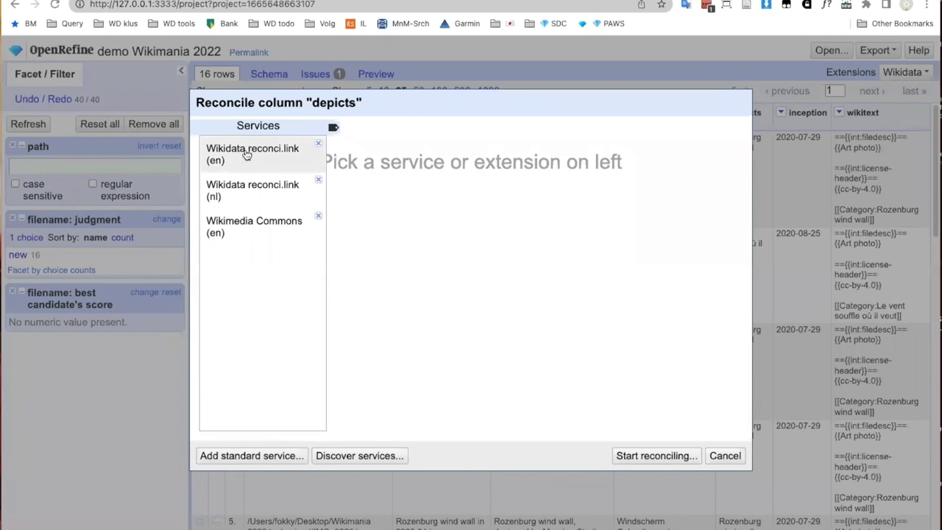
{"action": "left_click", "coordinate": [725, 456]}
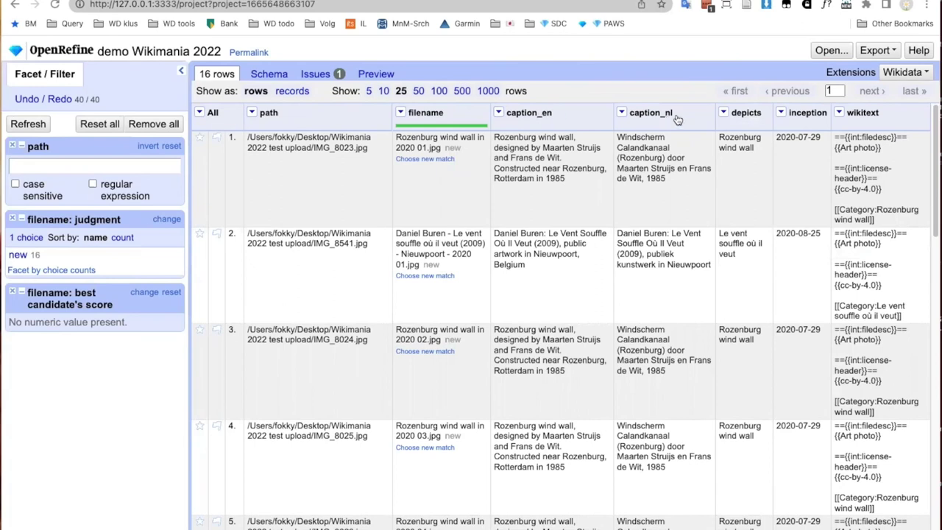
Step: Reconcile the depicts column against Wikidata reconci.link (en) with no particular type
{"action": "left_click", "coordinate": [724, 112]}
{"action": "mouse_move", "coordinate": [727, 126]}
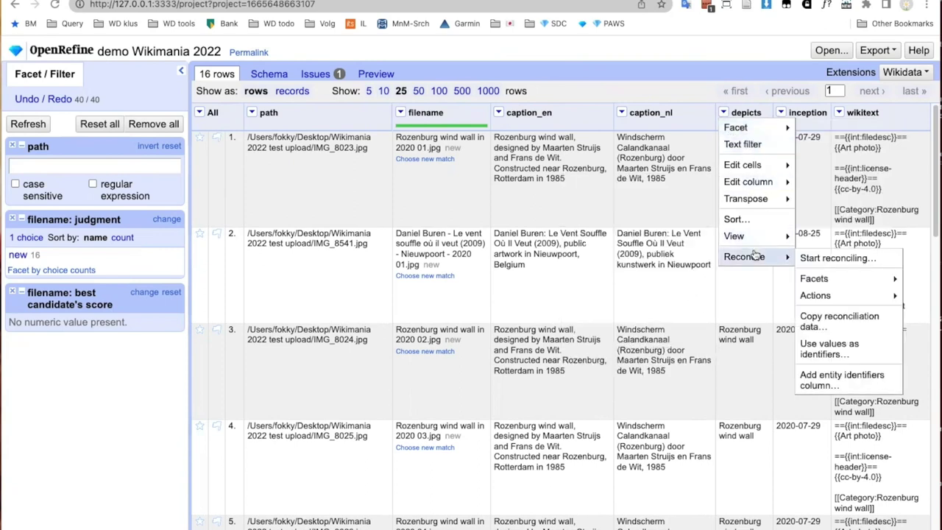
{"action": "mouse_move", "coordinate": [736, 261]}
{"action": "left_click", "coordinate": [837, 260]}
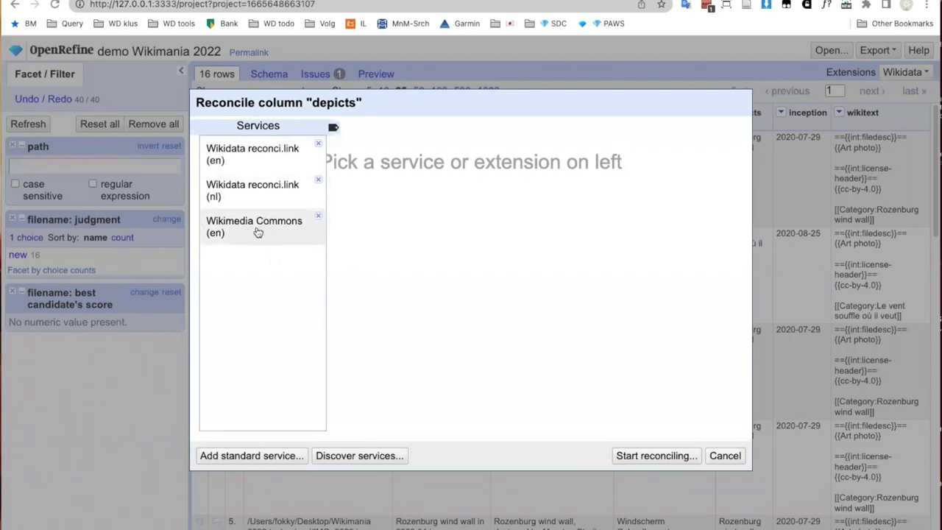
{"action": "left_click", "coordinate": [255, 158]}
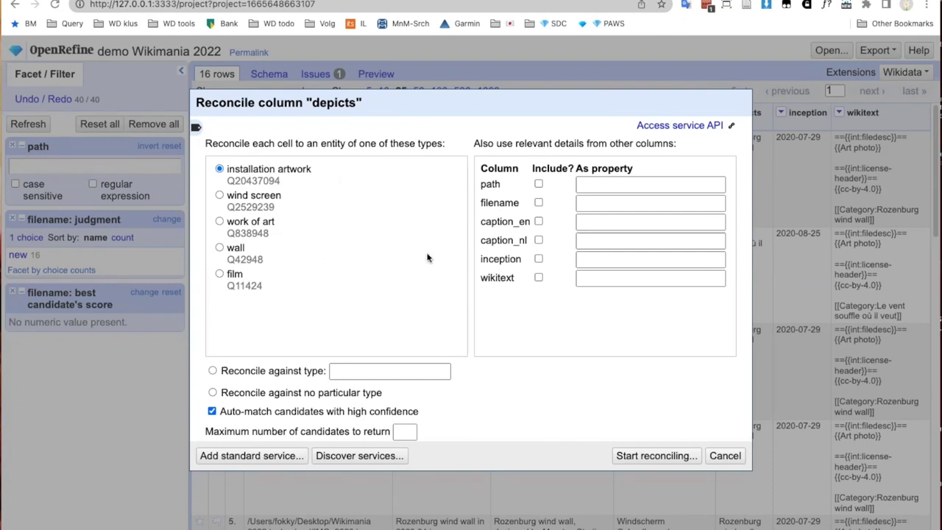
{"action": "left_click", "coordinate": [213, 393]}
{"action": "left_click", "coordinate": [645, 456]}
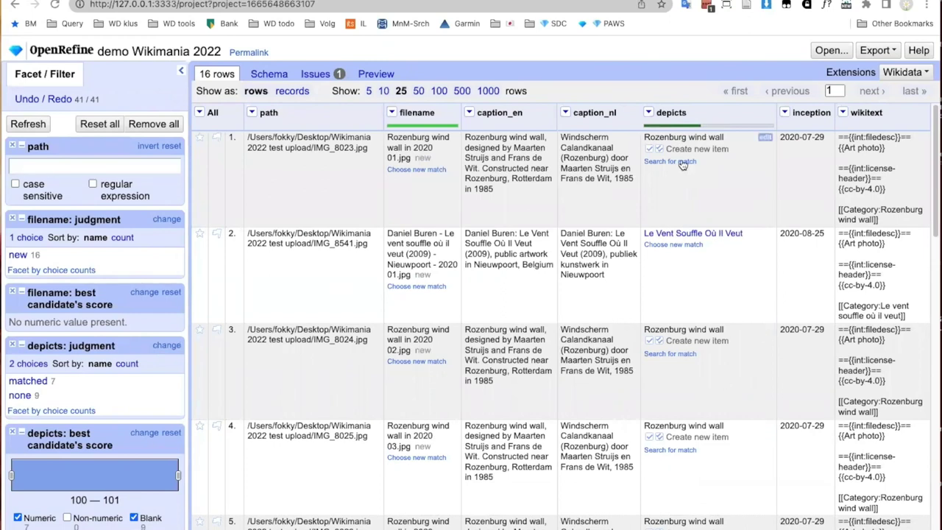
Step: Match all "Rozenburg wind wall" cells in the depicts column to the Wikidata item Rozenburg wind wall (Q25100849)
{"action": "mouse_move", "coordinate": [718, 235]}
{"action": "left_click", "coordinate": [670, 162]}
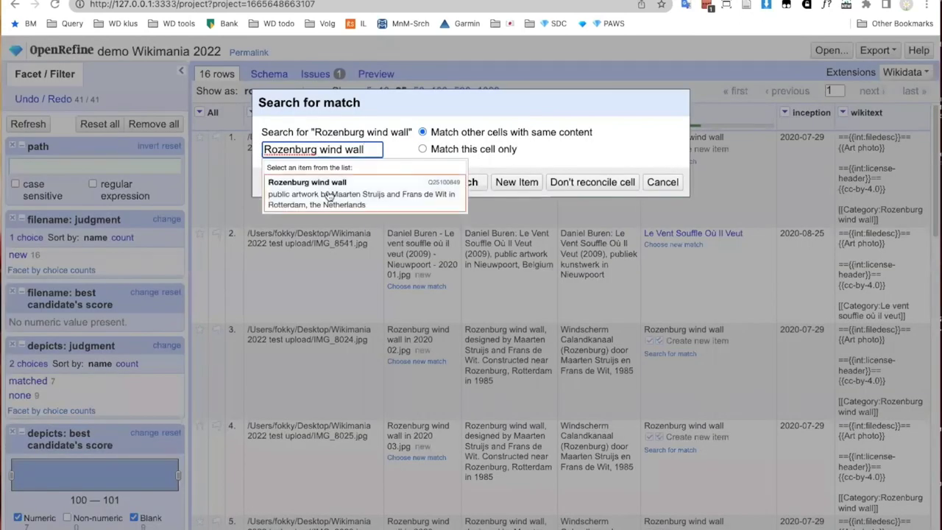
{"action": "left_click", "coordinate": [329, 195]}
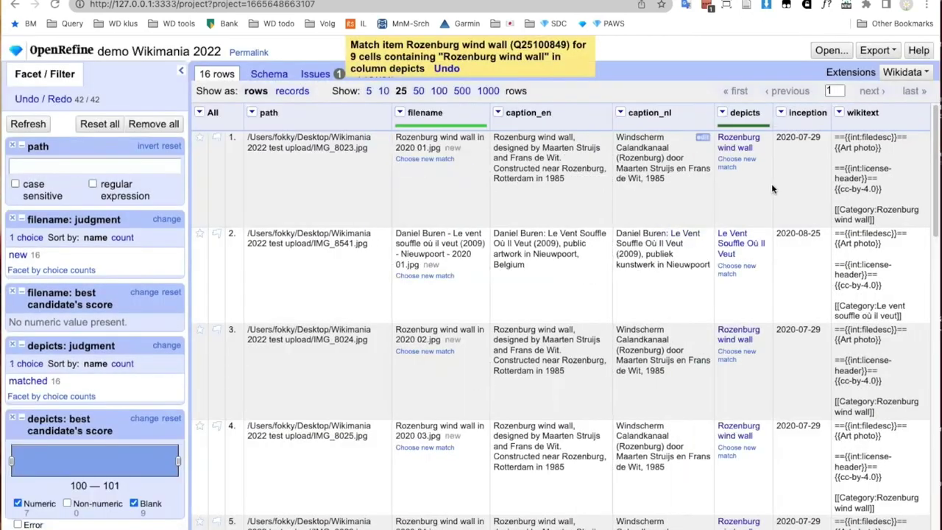
{"action": "mouse_move", "coordinate": [743, 139]}
{"action": "scroll", "coordinate": [757, 230], "scroll_direction": "down", "scroll_amount": 3}
{"action": "scroll", "coordinate": [756, 230], "scroll_direction": "down", "scroll_amount": 9}
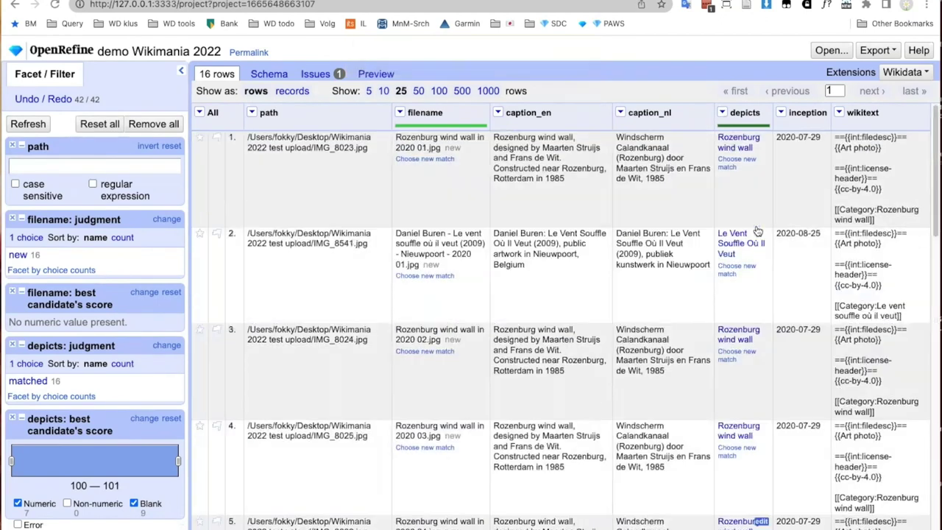
Step: Examine the Wikidata page of the matched Rozenburg wind wall item, including its statements, and return to the project
{"action": "left_click", "coordinate": [740, 137]}
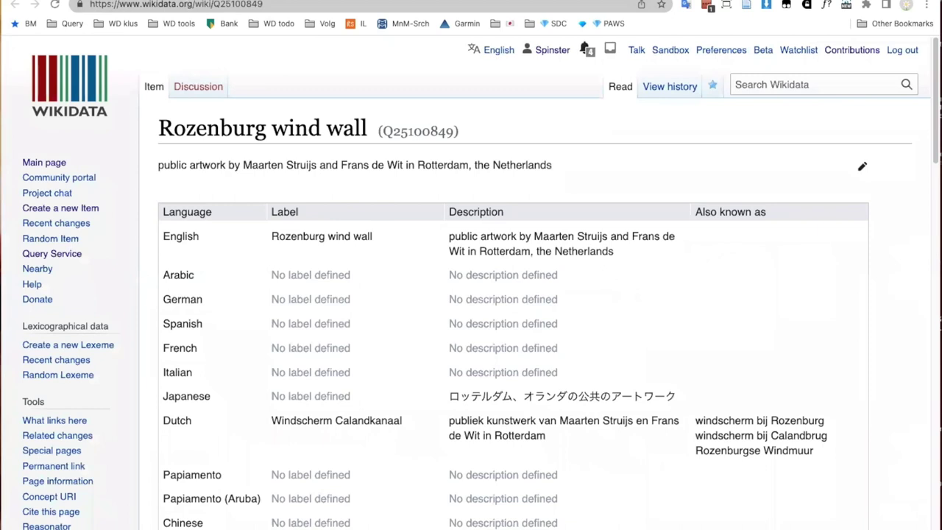
{"action": "key", "text": "super+bracketleft"}
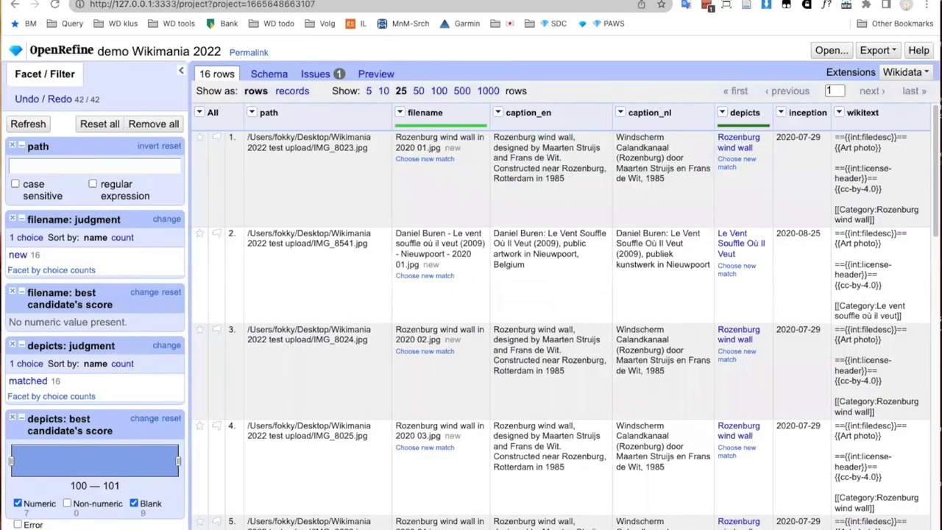
{"action": "key", "text": "super+bracketright"}
{"action": "scroll", "coordinate": [435, 229], "scroll_direction": "down", "scroll_amount": 8}
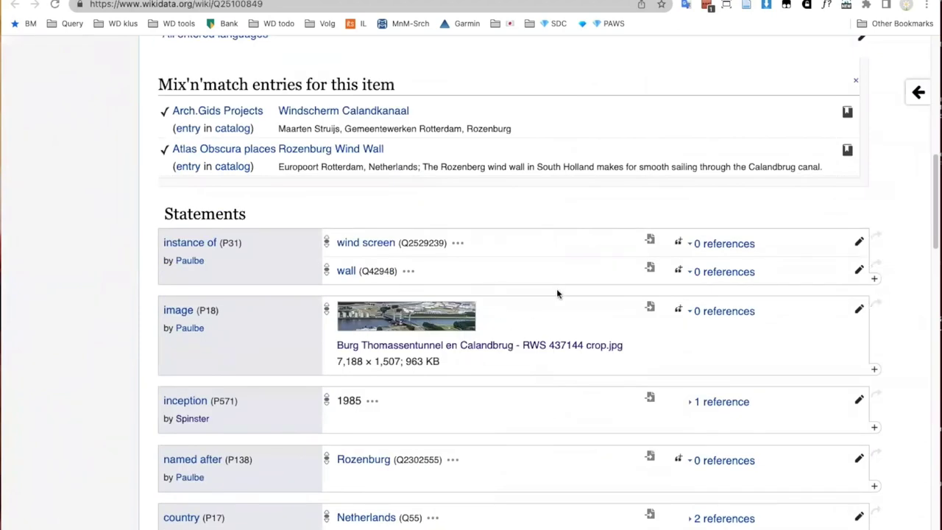
{"action": "scroll", "coordinate": [557, 293], "scroll_direction": "up", "scroll_amount": 10}
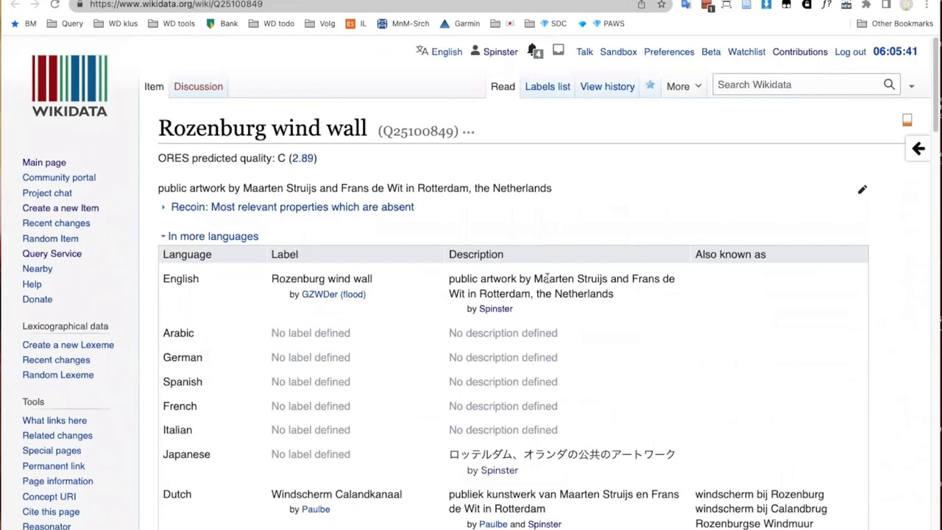
{"action": "key", "text": "ctrl+Tab"}
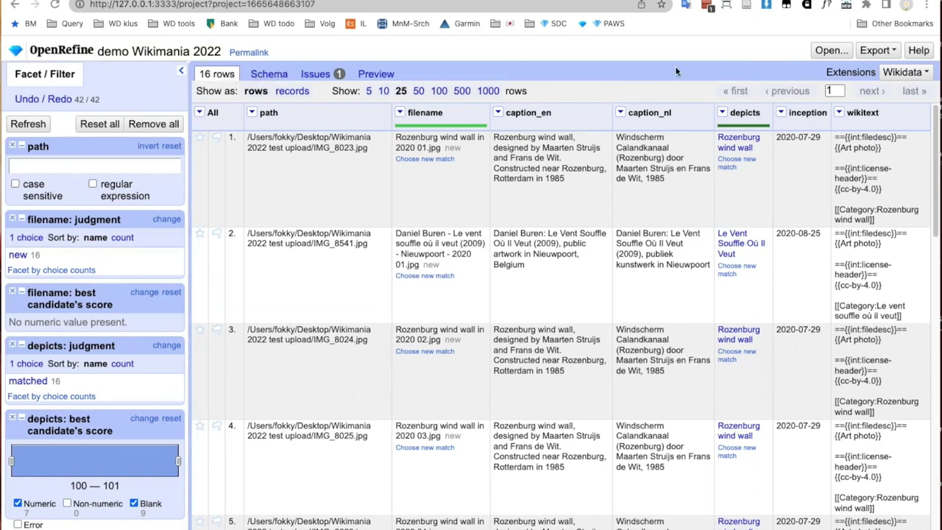
Step: Open the Wikibase schema for Wikimedia Commons and add a media entry to it
{"action": "left_click", "coordinate": [270, 75]}
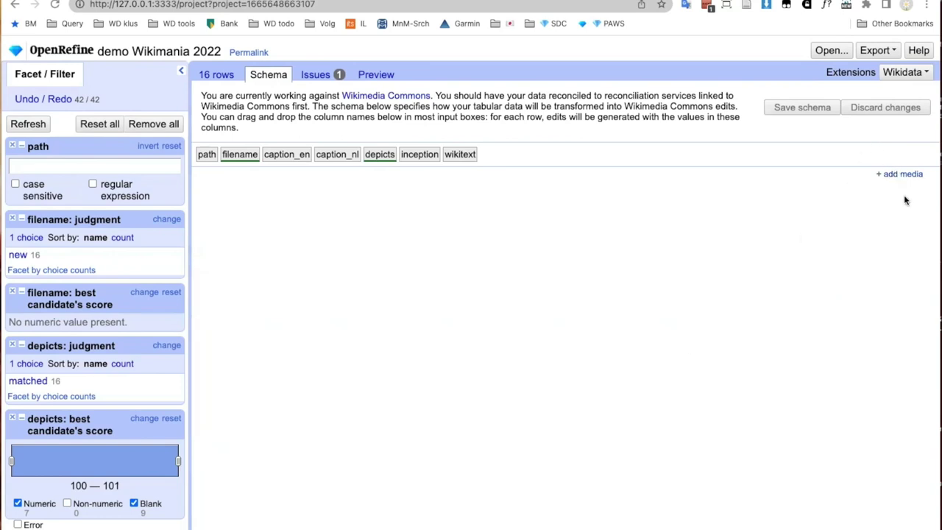
{"action": "left_click", "coordinate": [907, 72]}
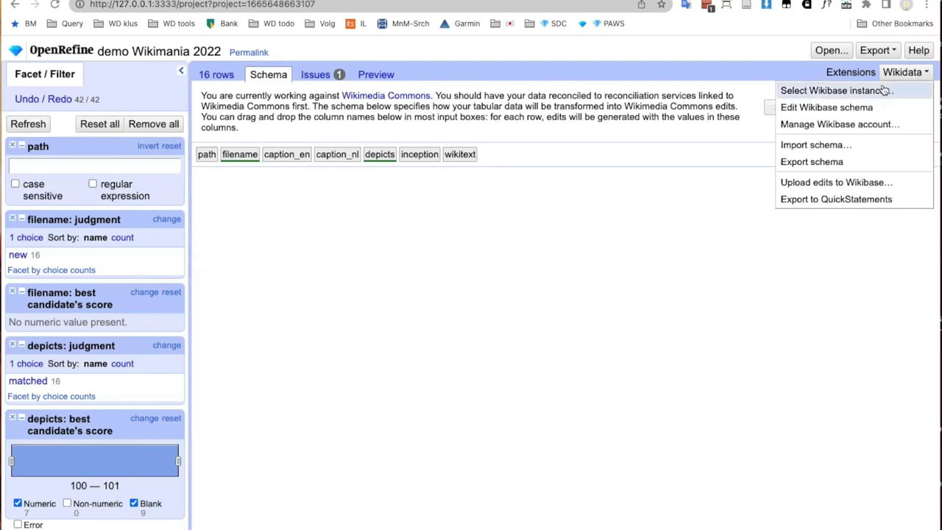
{"action": "left_click", "coordinate": [911, 72]}
{"action": "left_click", "coordinate": [911, 73]}
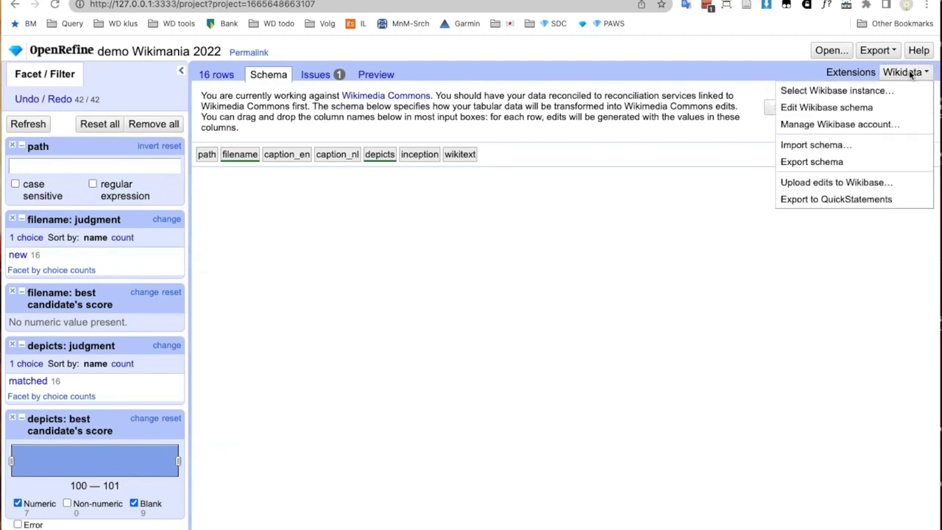
{"action": "left_click", "coordinate": [824, 107]}
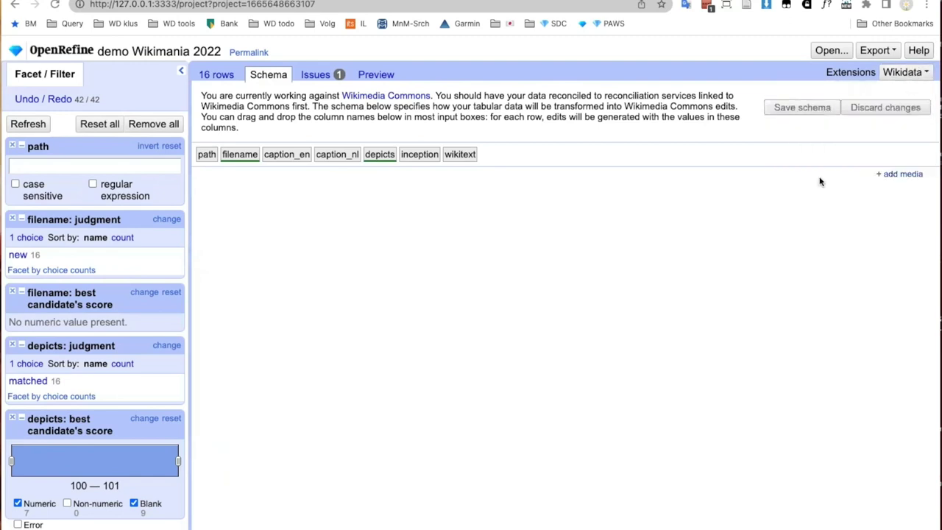
{"action": "left_click", "coordinate": [898, 175]}
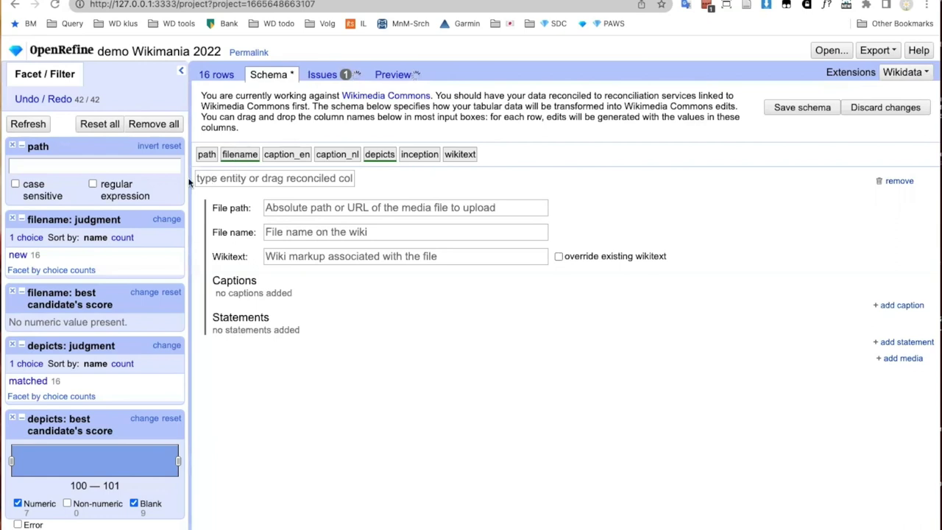
Step: Assign the reconciled filename column as the media entity and the path column as its file path
{"action": "left_click", "coordinate": [216, 77]}
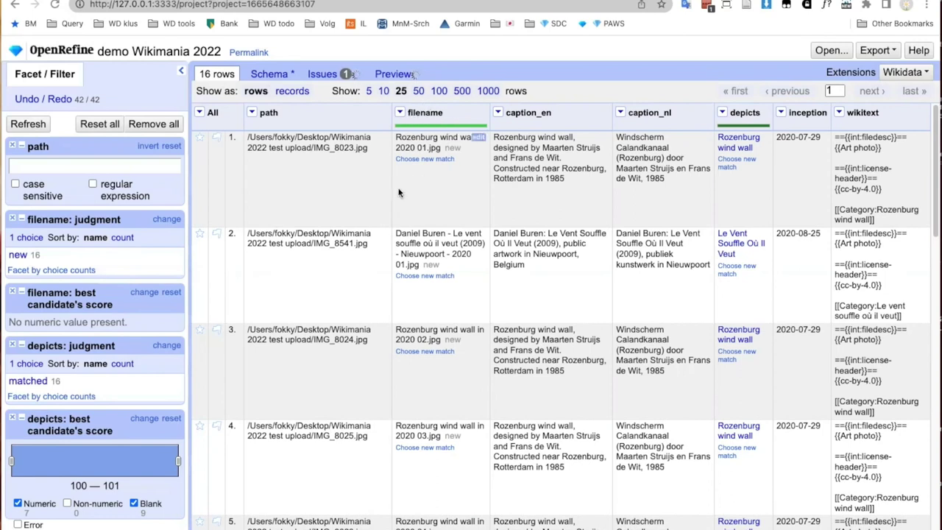
{"action": "left_click", "coordinate": [268, 76]}
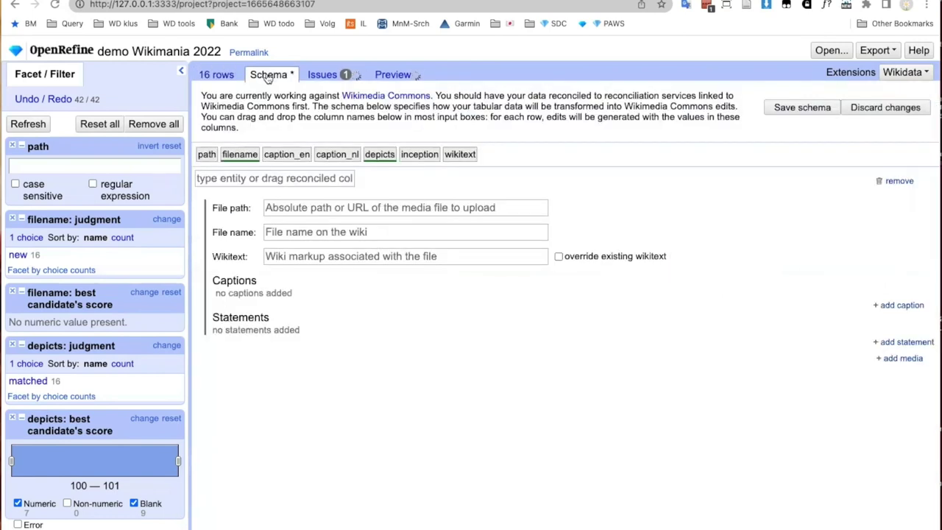
{"action": "left_click_drag", "start_coordinate": [237, 165], "coordinate": [221, 178]}
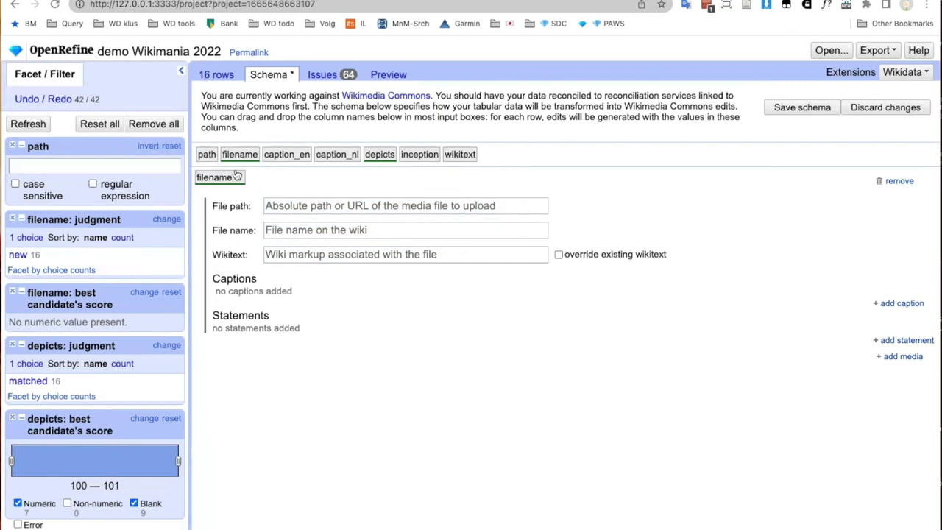
{"action": "left_click_drag", "start_coordinate": [206, 155], "coordinate": [316, 205]}
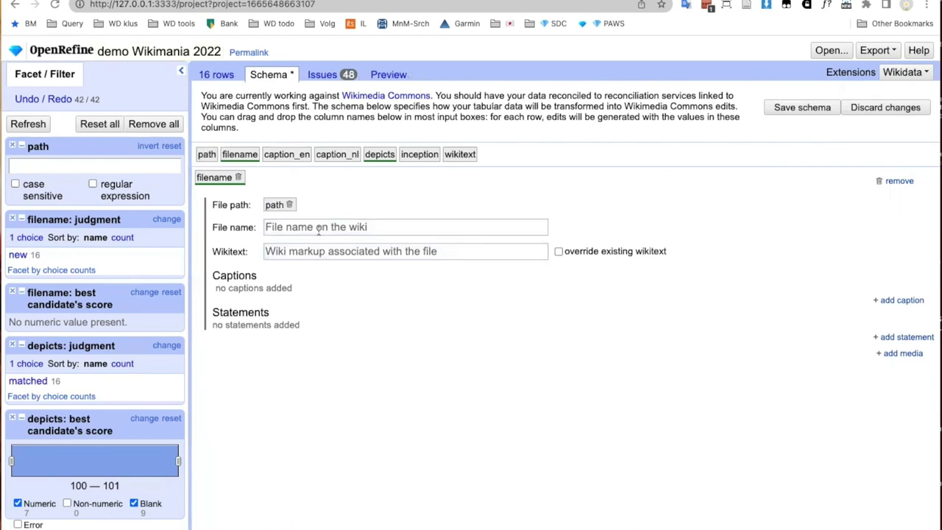
Step: Map the filename column to the media entry's file name and the wikitext column to its wikitext
{"action": "left_click", "coordinate": [217, 74]}
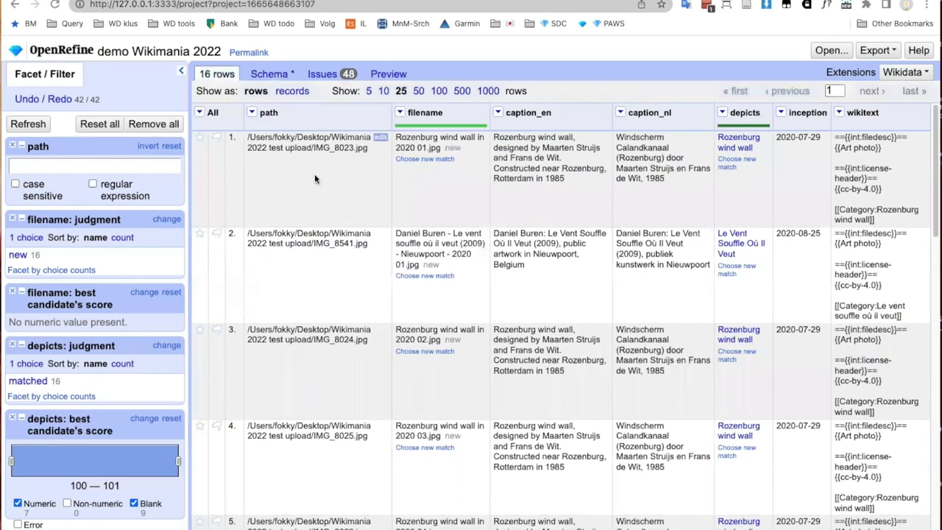
{"action": "key", "text": "super+equal"}
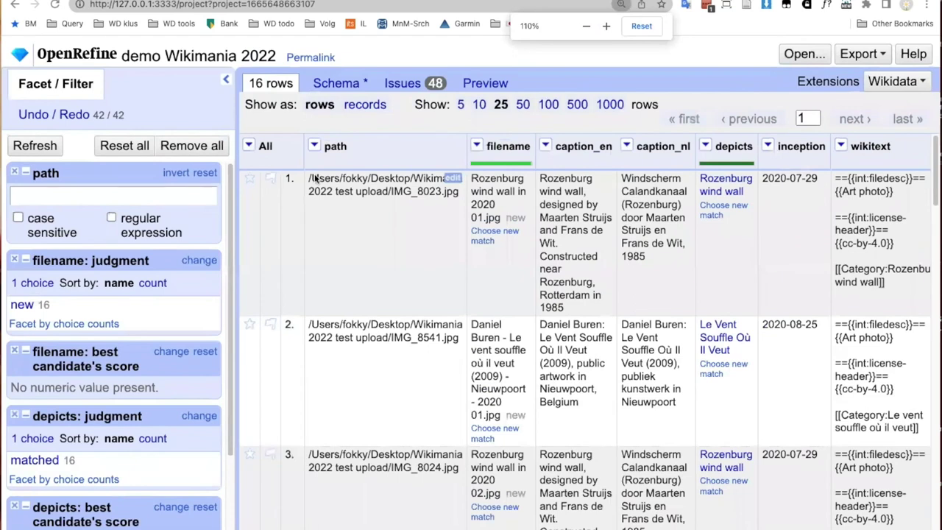
{"action": "key", "text": "super+minus"}
{"action": "left_click", "coordinate": [280, 78]}
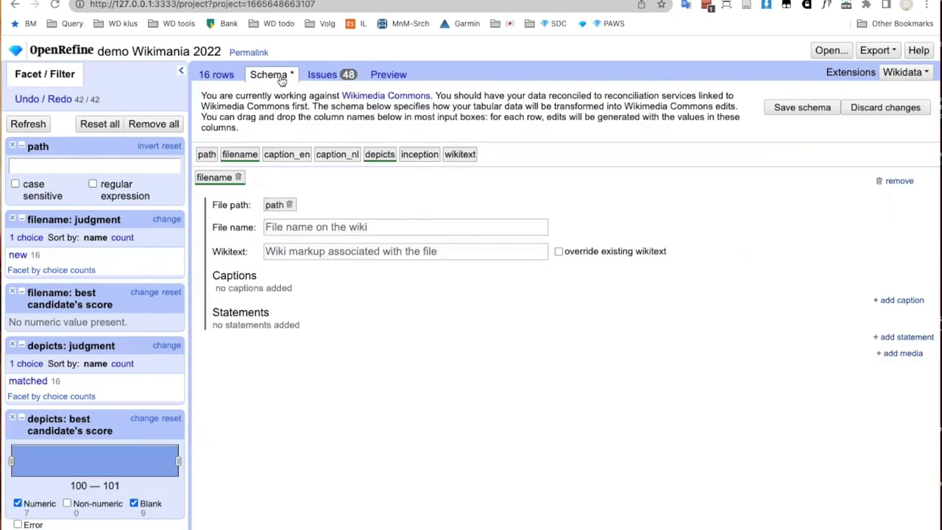
{"action": "left_click_drag", "start_coordinate": [234, 155], "coordinate": [295, 226]}
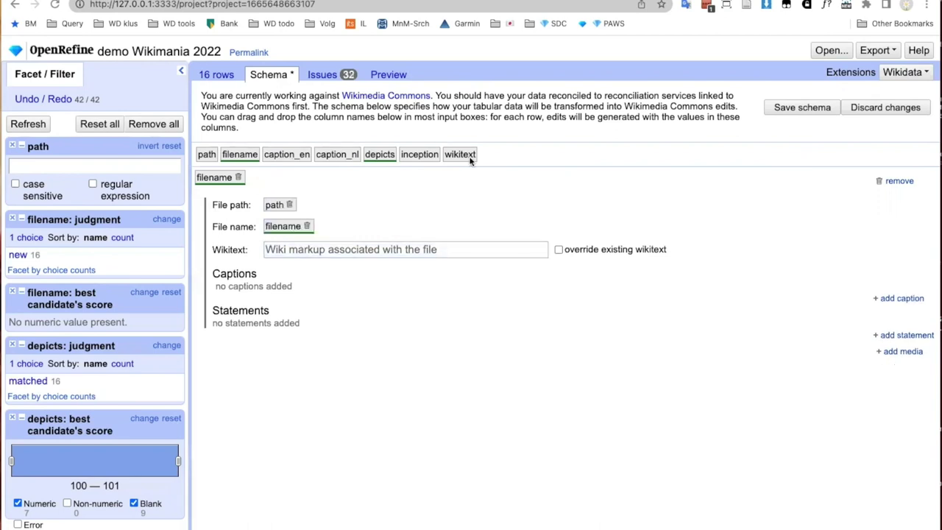
{"action": "left_click_drag", "start_coordinate": [470, 159], "coordinate": [343, 250]}
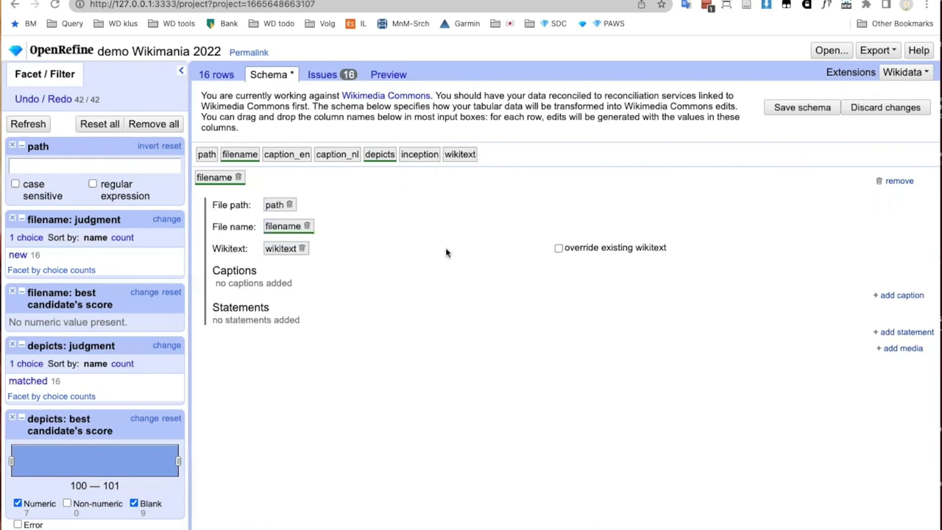
Step: Add a caption with language en and fill it from the caption_en column
{"action": "left_click", "coordinate": [903, 295]}
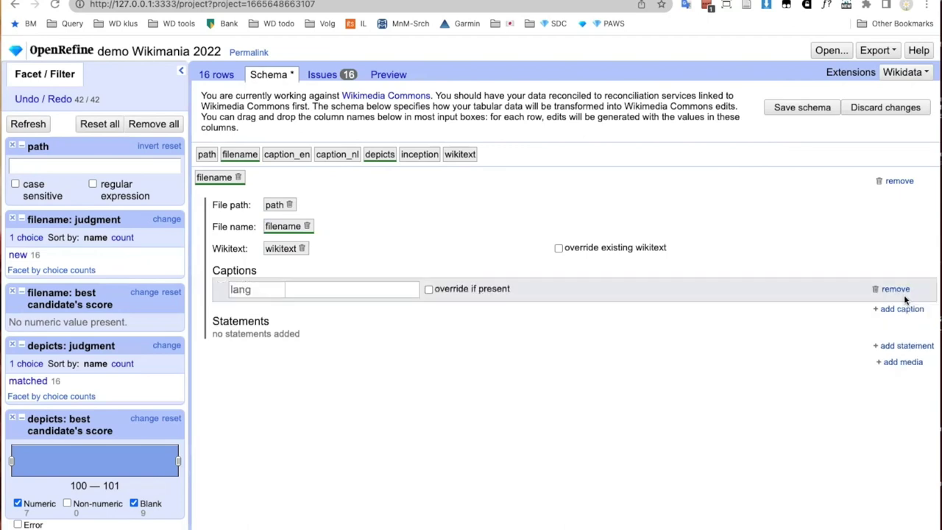
{"action": "left_click", "coordinate": [263, 289]}
{"action": "type", "text": "e"}
{"action": "left_click", "coordinate": [243, 322]}
{"action": "left_click_drag", "start_coordinate": [278, 154], "coordinate": [346, 289]}
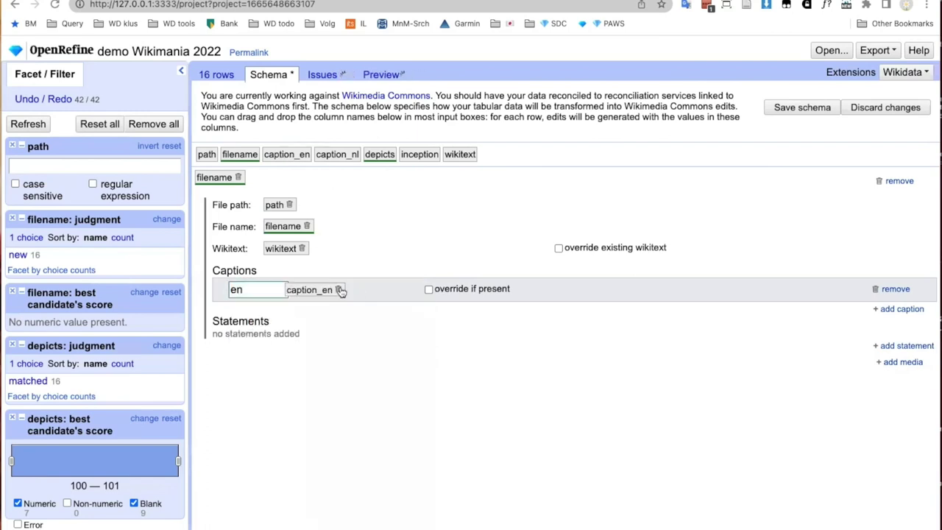
Step: Add a second caption with language nl (Nederlands) and fill it from the caption_nl column
{"action": "left_click", "coordinate": [901, 309]}
{"action": "left_click", "coordinate": [243, 312]}
{"action": "type", "text": "nl"}
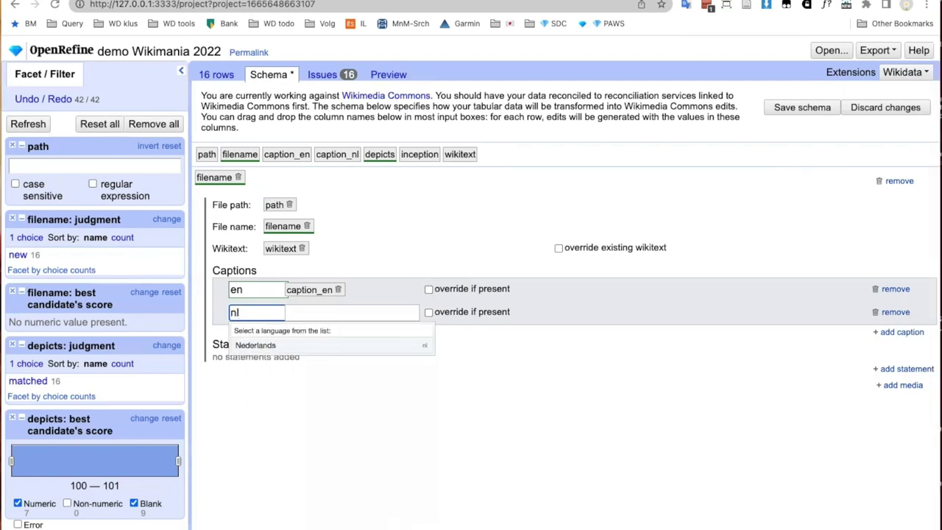
{"action": "left_click", "coordinate": [255, 346]}
{"action": "left_click_drag", "start_coordinate": [337, 154], "coordinate": [338, 315]}
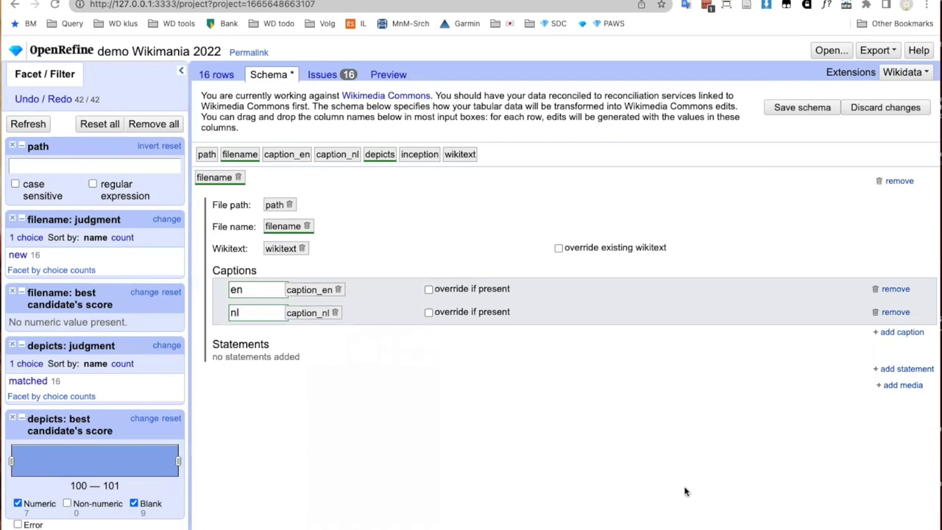
Step: Add a statement with the property depicts (P180) and use the reconciled depicts column as its value
{"action": "left_click", "coordinate": [909, 369]}
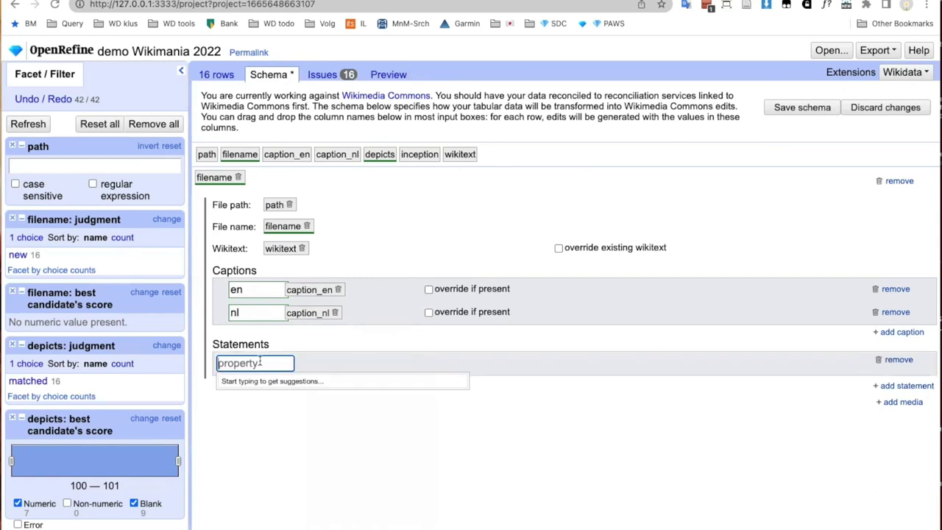
{"action": "type", "text": "depicts"}
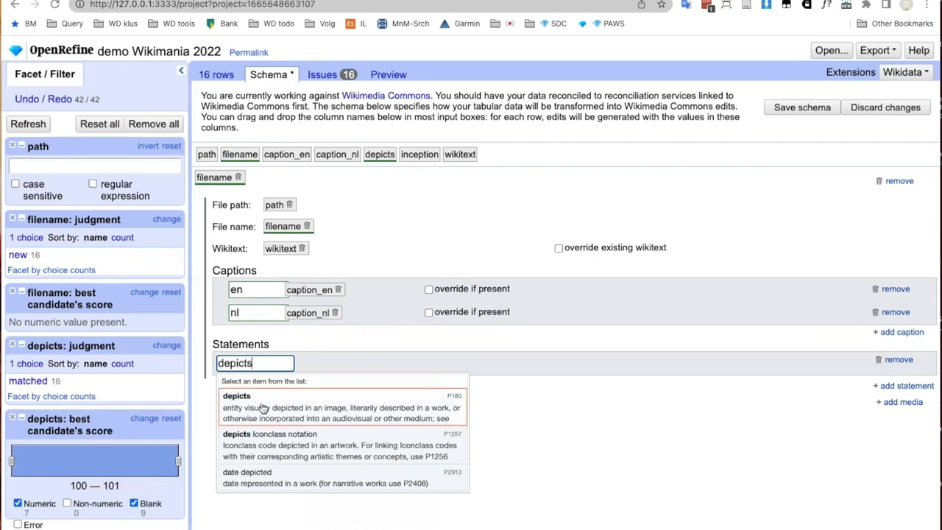
{"action": "left_click", "coordinate": [257, 394]}
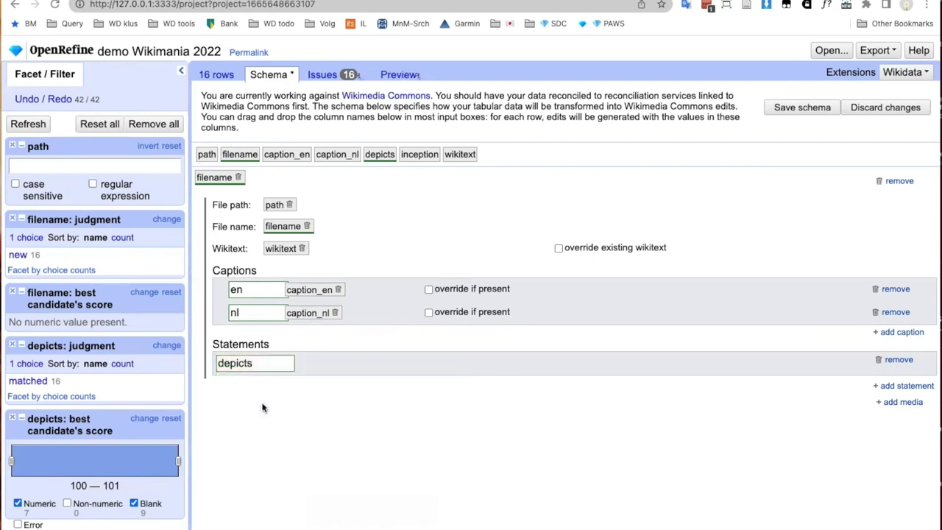
{"action": "left_click_drag", "start_coordinate": [386, 155], "coordinate": [449, 376]}
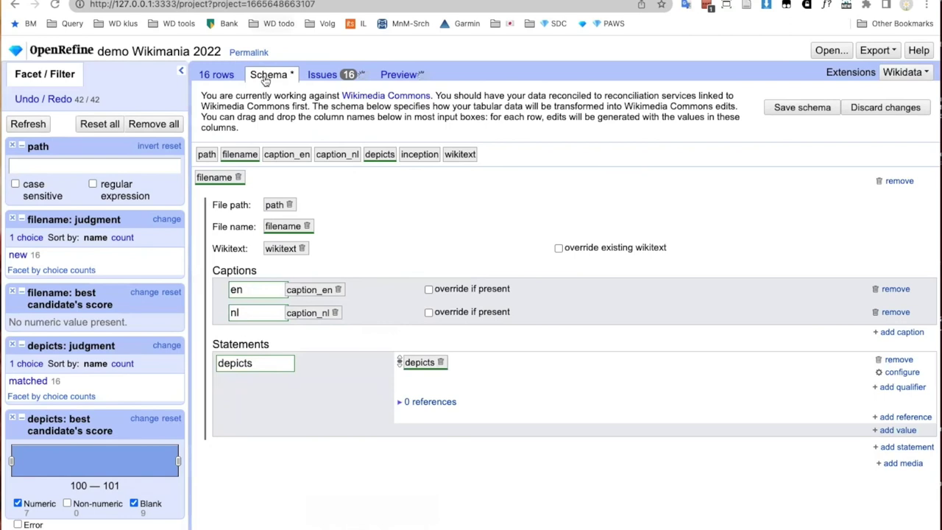
{"action": "left_click", "coordinate": [218, 76]}
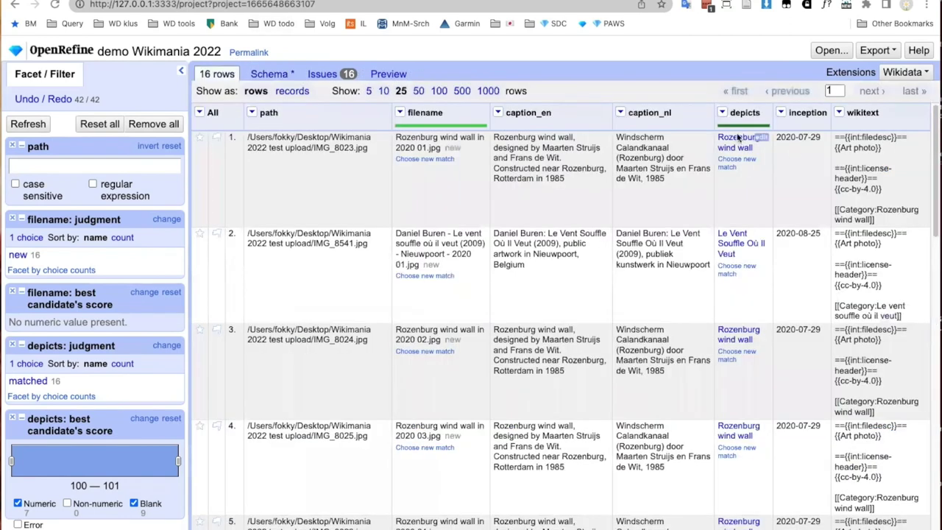
{"action": "left_click", "coordinate": [270, 76]}
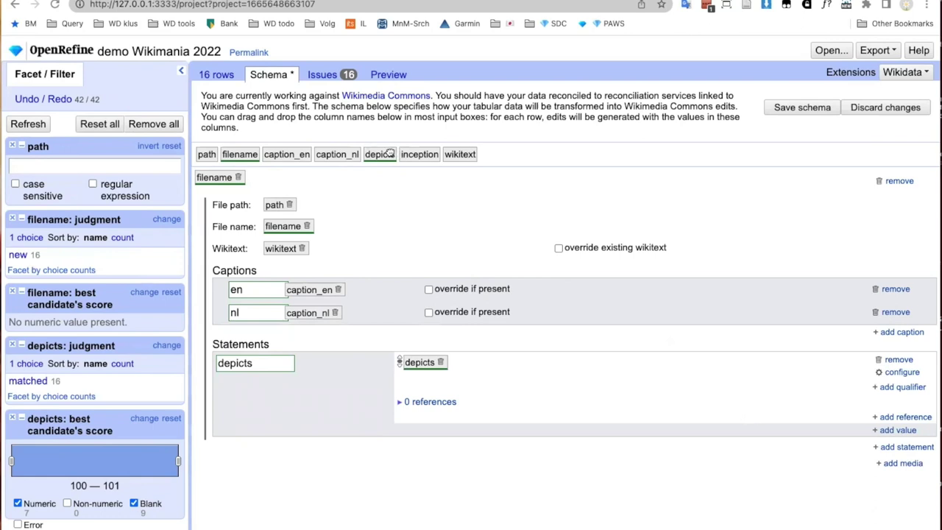
Step: Add a statement with the property inception (P571) and use the inception column as its value
{"action": "left_click", "coordinate": [912, 448]}
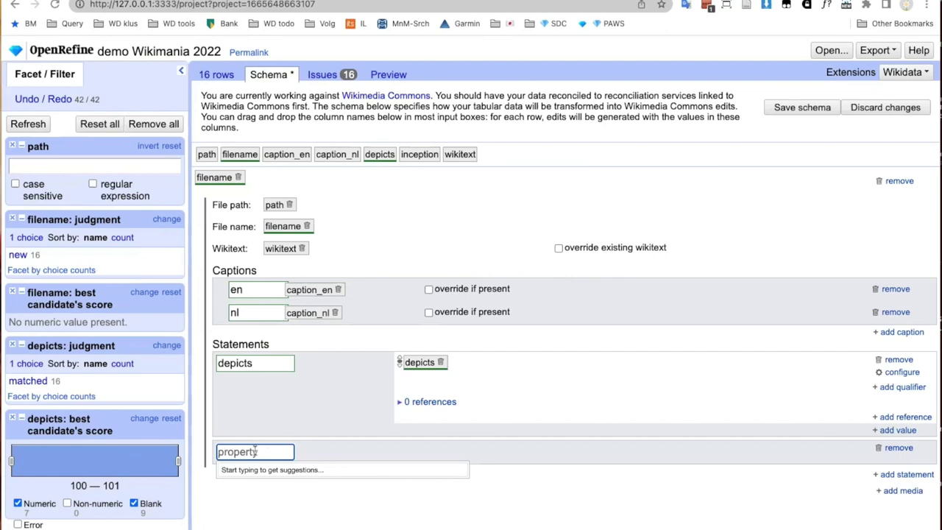
{"action": "type", "text": "incept"}
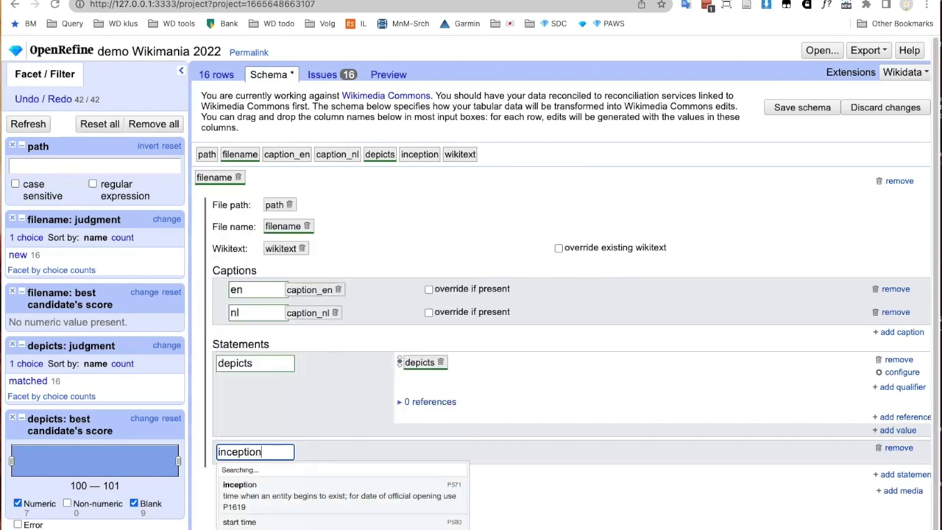
{"action": "type", "text": "ion"}
{"action": "left_click", "coordinate": [263, 492]}
{"action": "left_click_drag", "start_coordinate": [426, 154], "coordinate": [456, 452]}
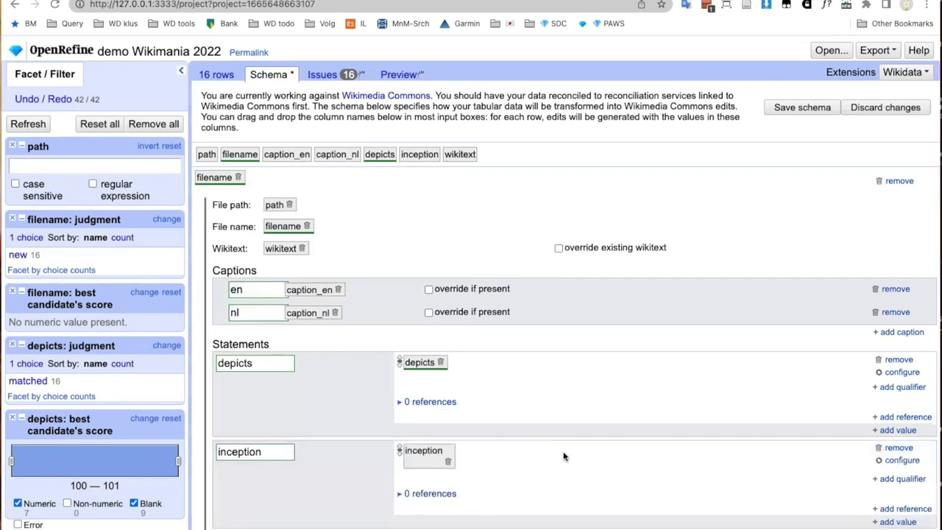
Step: Add a statement for the property source of file (P7482) to the schema
{"action": "scroll", "coordinate": [651, 459], "scroll_direction": "down", "scroll_amount": 1}
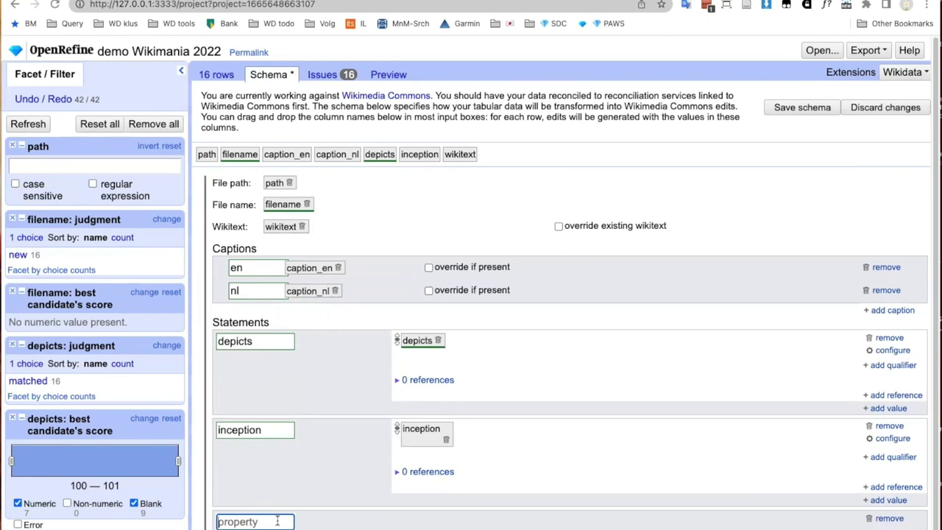
{"action": "type", "text": "source of"}
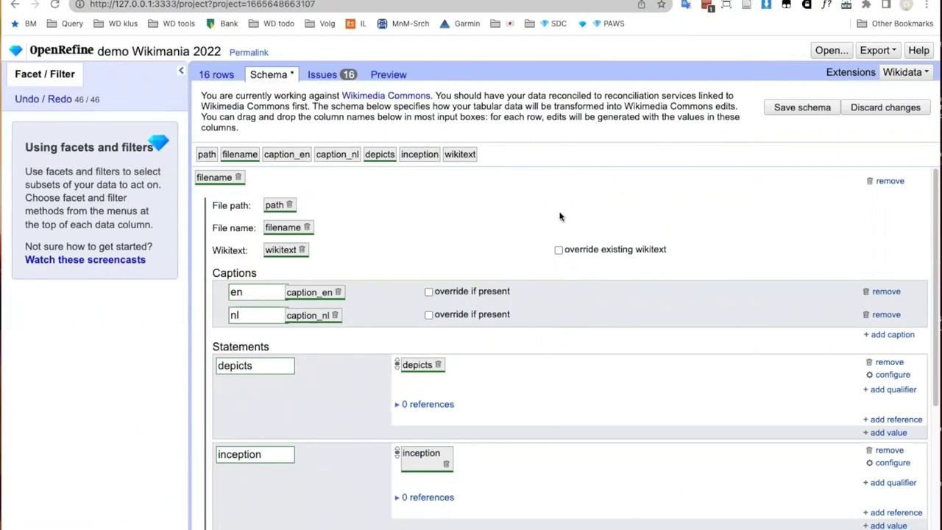
Step: Review the schema's file data, captions and statements, and examine the preview of the edits generated for the image files
{"action": "scroll", "coordinate": [559, 216], "scroll_direction": "down", "scroll_amount": 2}
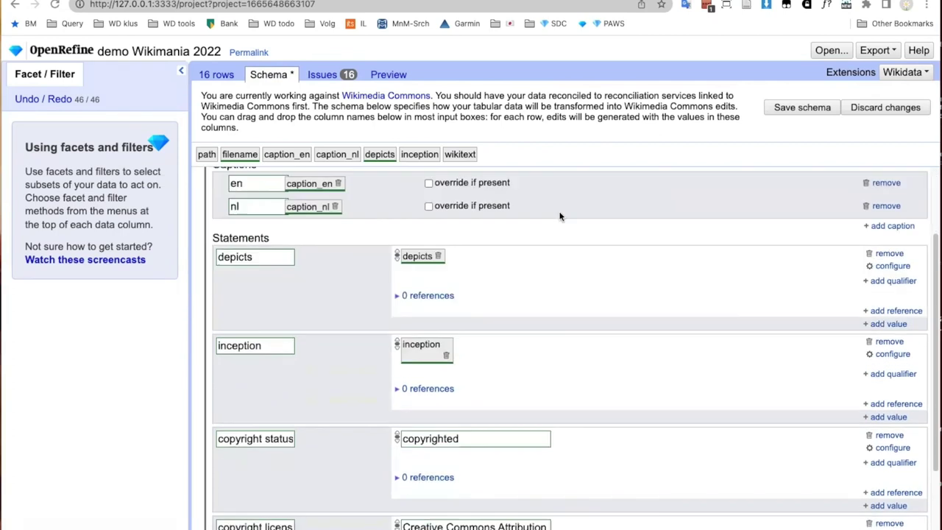
{"action": "scroll", "coordinate": [560, 216], "scroll_direction": "down", "scroll_amount": 2}
{"action": "scroll", "coordinate": [559, 215], "scroll_direction": "up", "scroll_amount": 4}
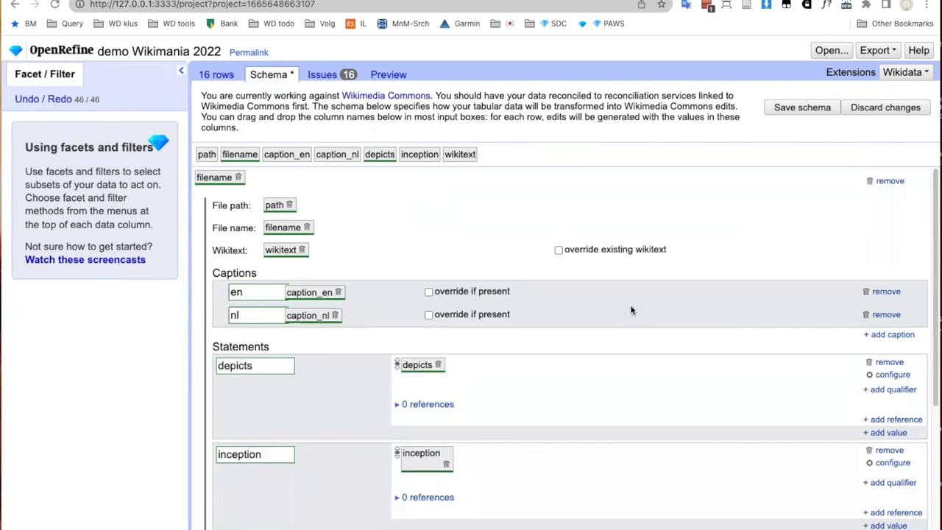
{"action": "scroll", "coordinate": [633, 311], "scroll_direction": "down", "scroll_amount": 5}
{"action": "scroll", "coordinate": [631, 310], "scroll_direction": "up", "scroll_amount": 5}
{"action": "left_click", "coordinate": [389, 77]}
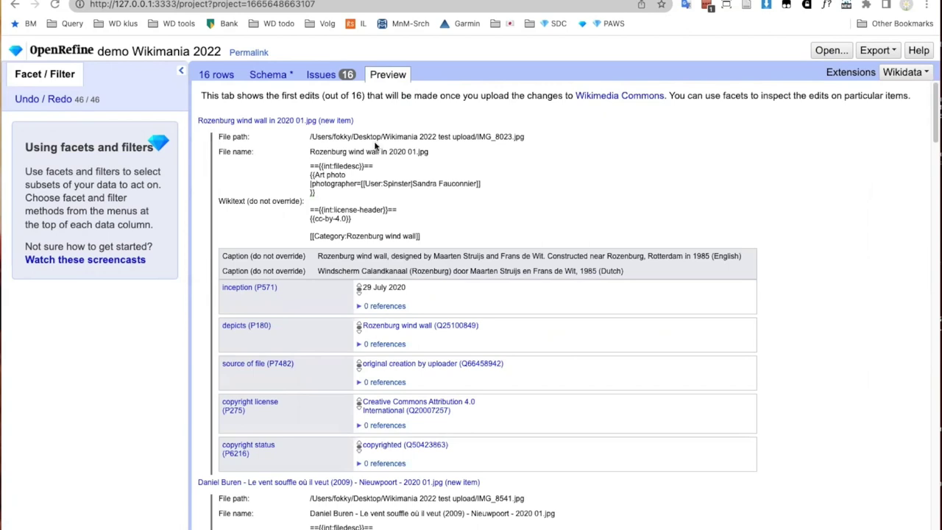
{"action": "left_click", "coordinate": [265, 74]}
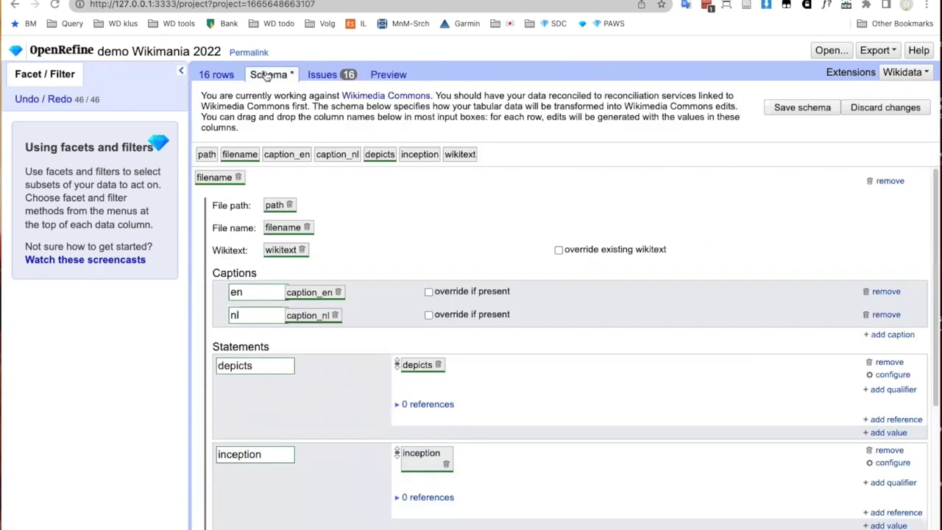
{"action": "left_click", "coordinate": [390, 76]}
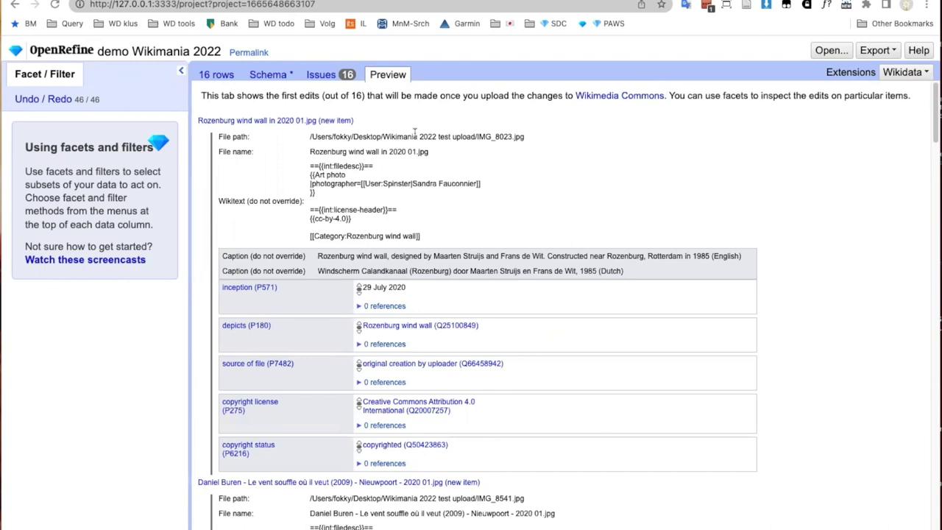
{"action": "scroll", "coordinate": [517, 247], "scroll_direction": "down", "scroll_amount": 2}
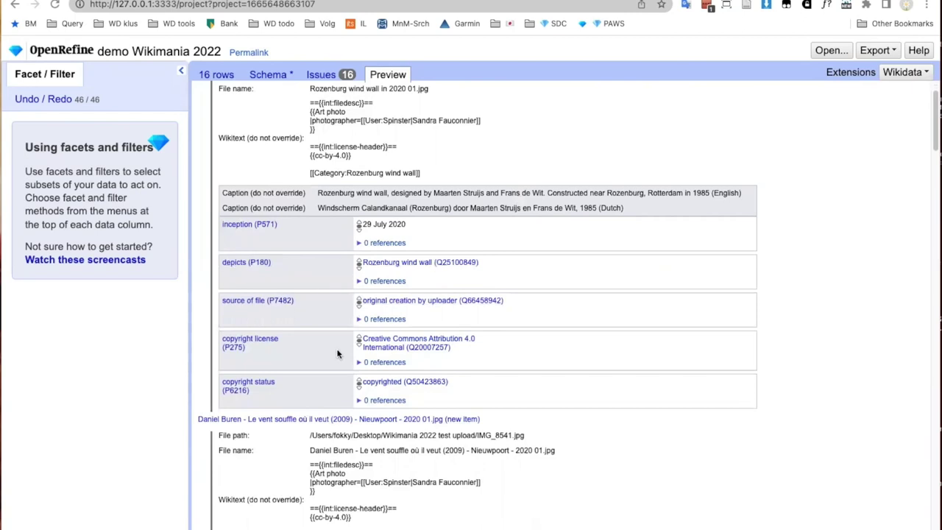
{"action": "scroll", "coordinate": [567, 384], "scroll_direction": "down", "scroll_amount": 10}
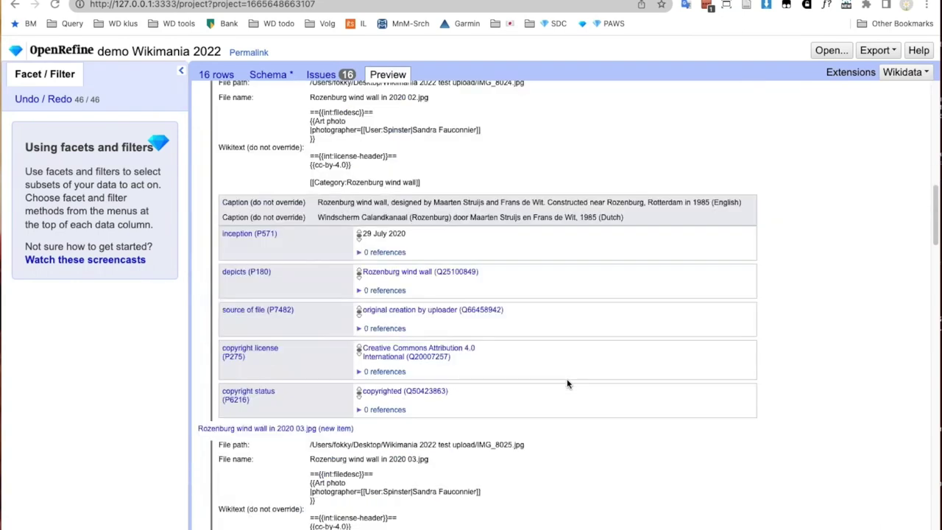
Step: Check the issues reported for the batch, save the schema, and return to the edit preview
{"action": "left_click", "coordinate": [318, 75]}
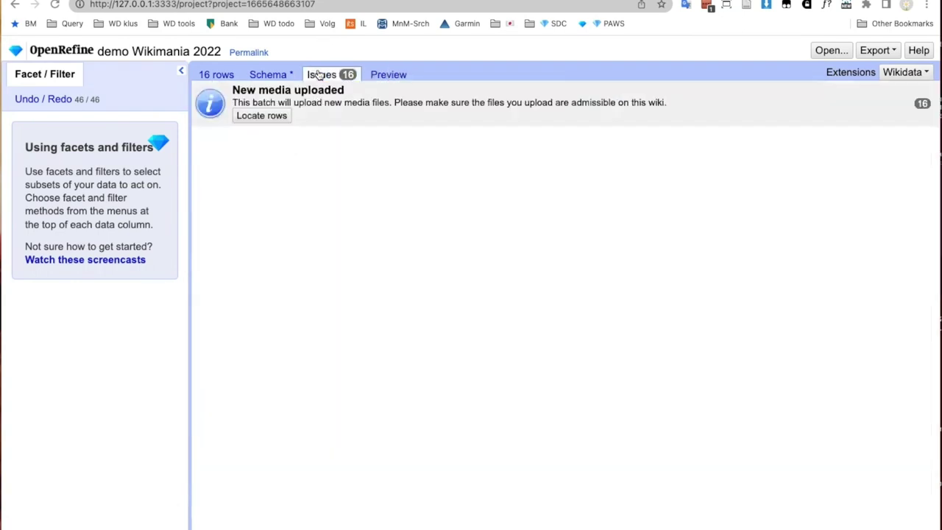
{"action": "left_click", "coordinate": [385, 75]}
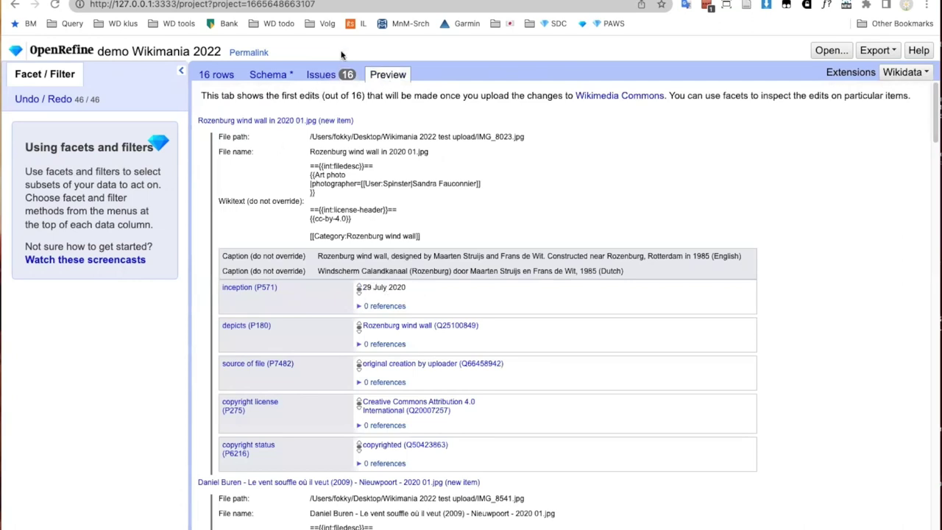
{"action": "left_click", "coordinate": [326, 79]}
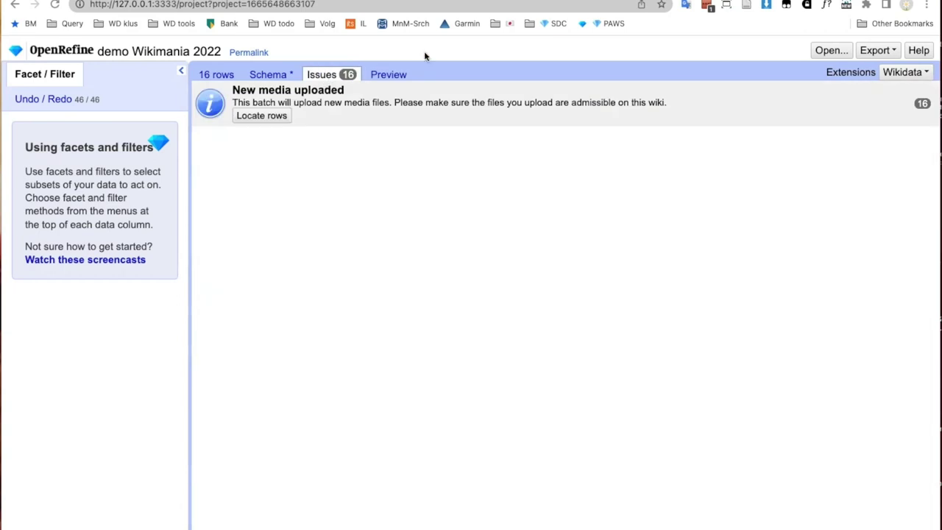
{"action": "left_click", "coordinate": [398, 75]}
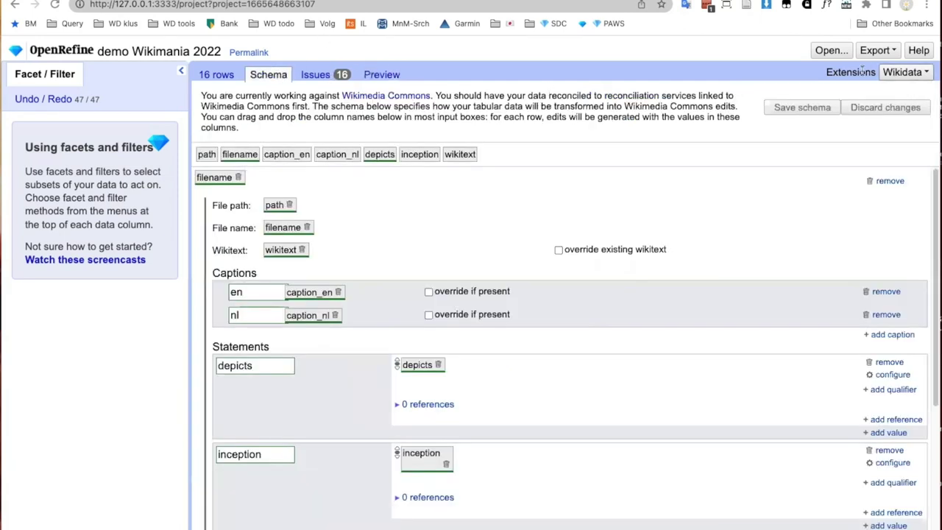
{"action": "left_click", "coordinate": [379, 75]}
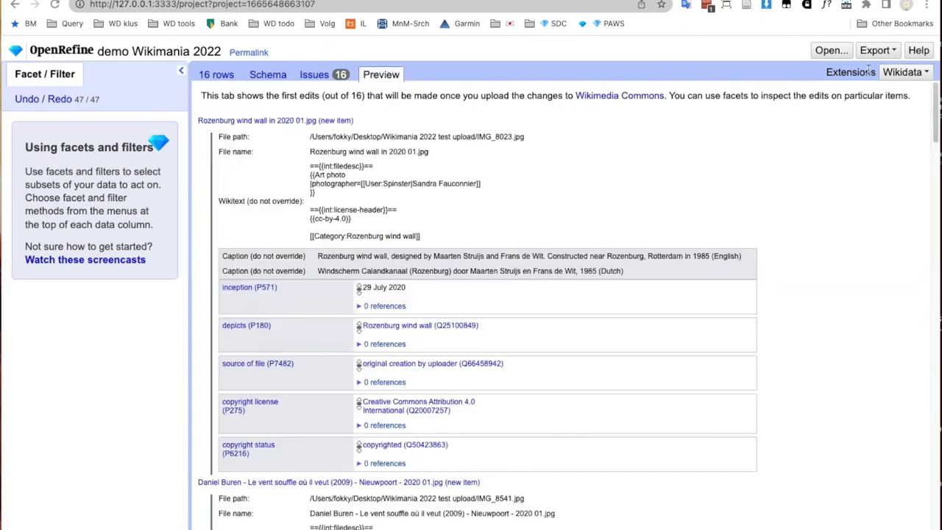
Step: Start uploading the edits to Wikibase and log in to Wikimedia Commons with the saved account username and password
{"action": "left_click", "coordinate": [913, 74]}
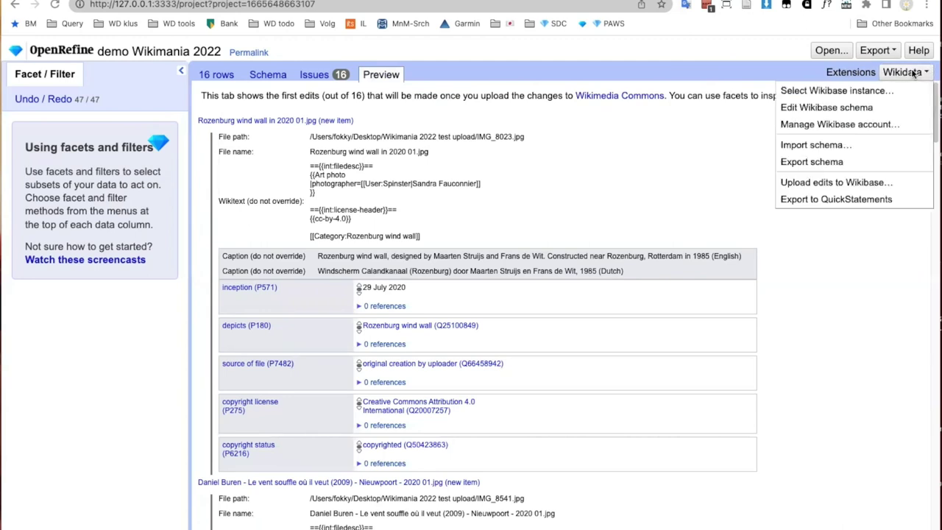
{"action": "left_click", "coordinate": [840, 184]}
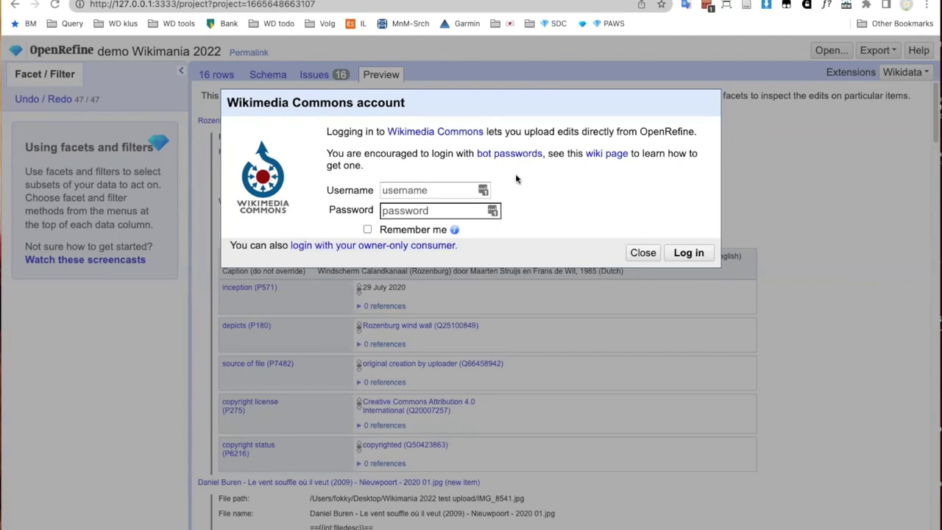
{"action": "left_click", "coordinate": [482, 190]}
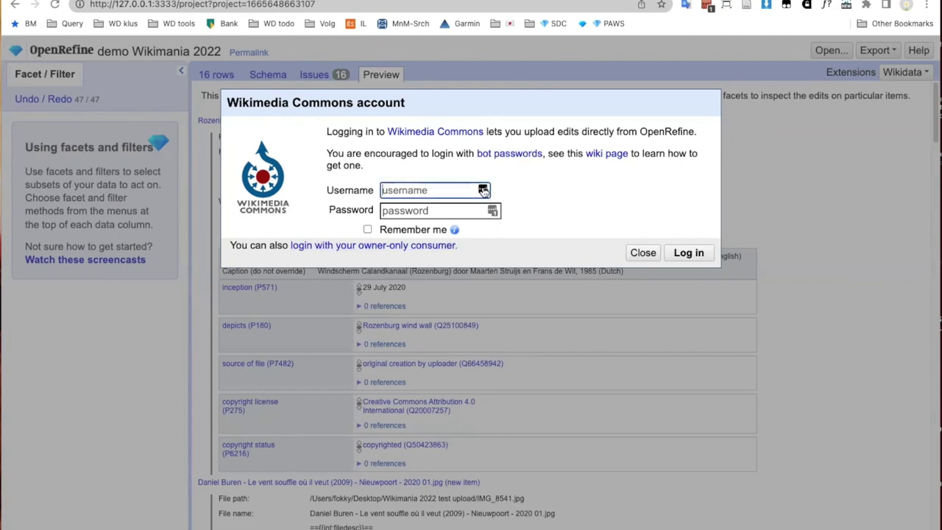
{"action": "left_click", "coordinate": [484, 191]}
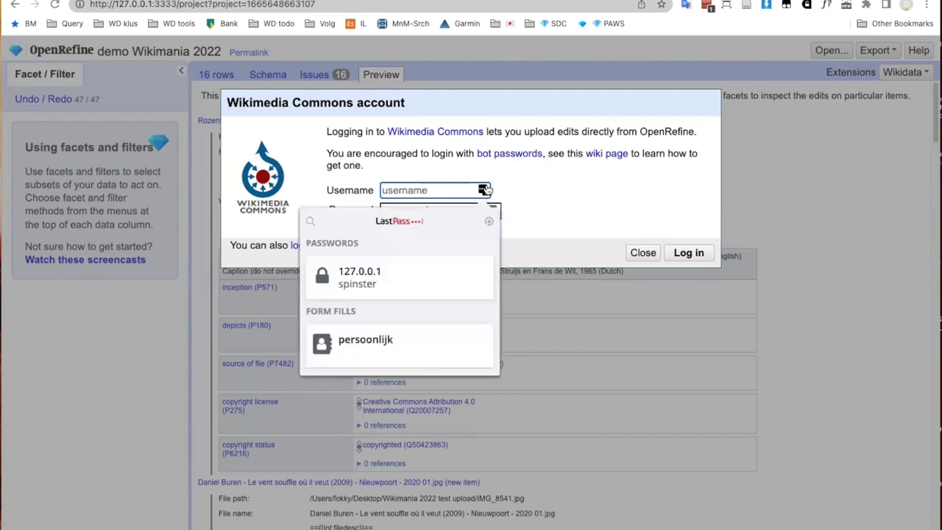
{"action": "left_click", "coordinate": [396, 273]}
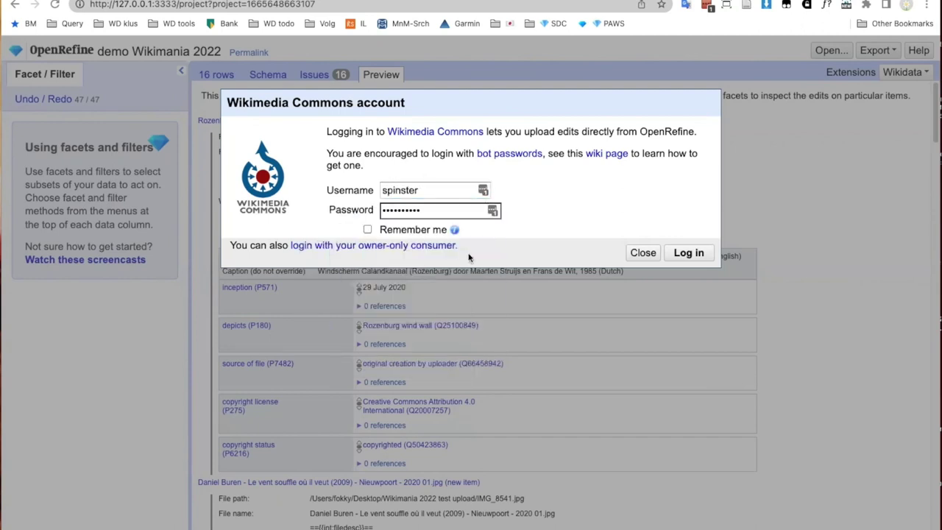
{"action": "left_click", "coordinate": [683, 253]}
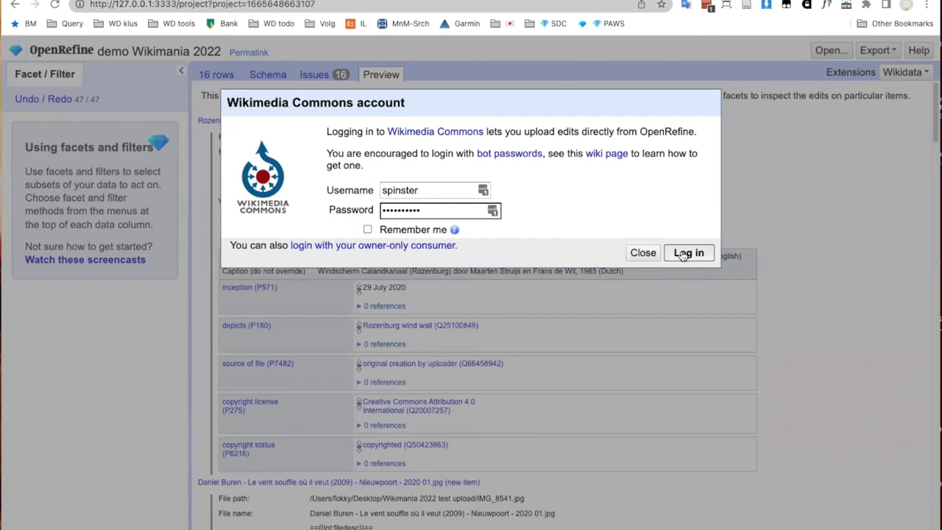
{"action": "left_click", "coordinate": [580, 112]}
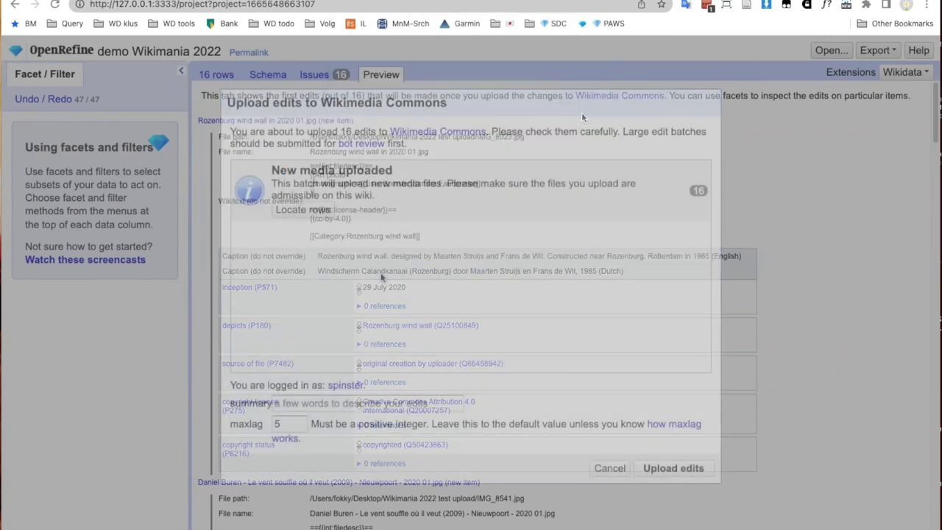
Step: Set the edit summary to "public artwork photographed in 2020, own work" and upload the edits to Wikimedia Commons
{"action": "left_click", "coordinate": [385, 404]}
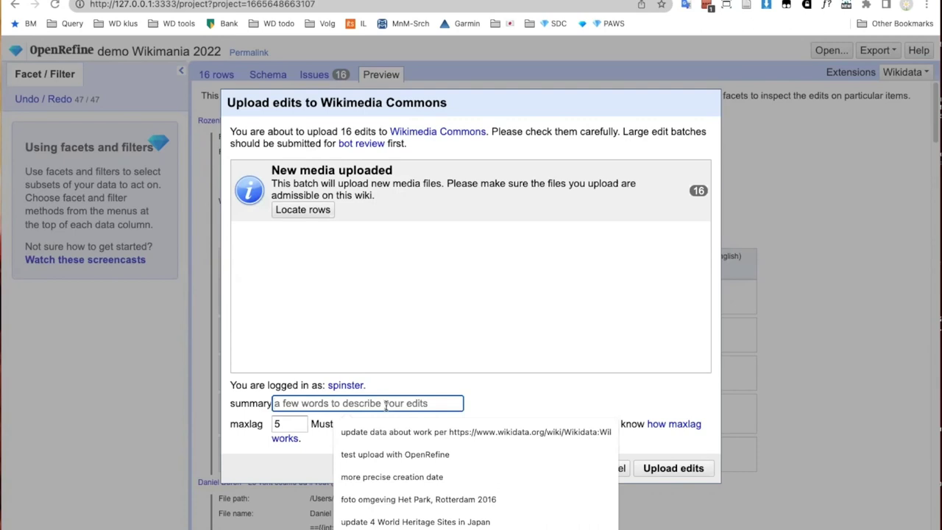
{"action": "type", "text": "public"}
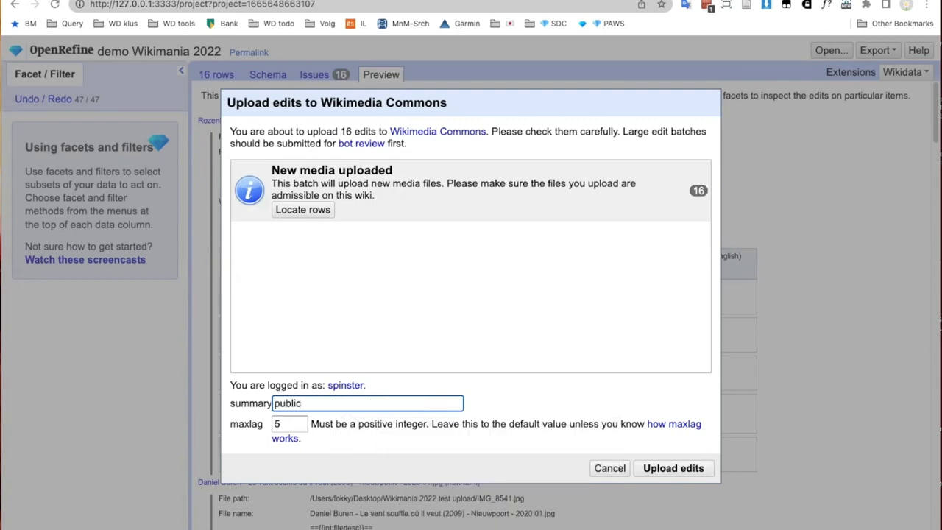
{"action": "type", "text": " artwork photographed in"}
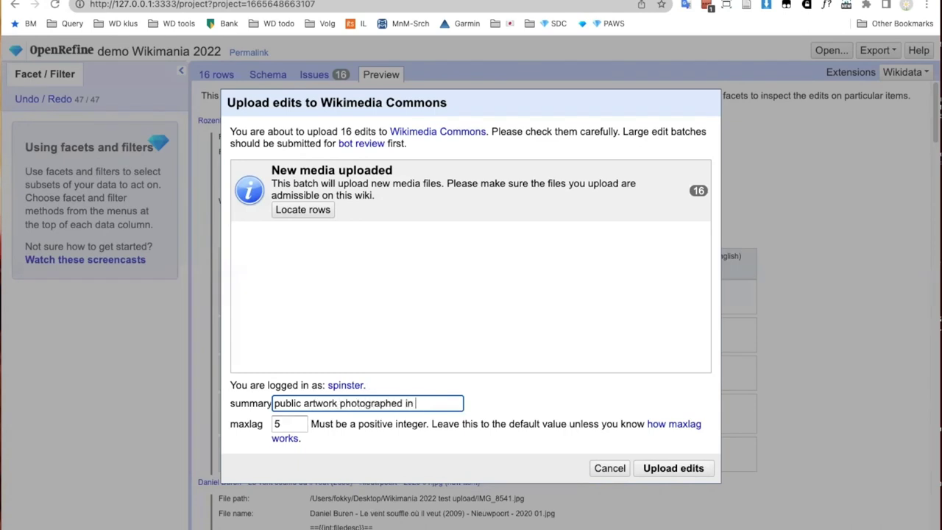
{"action": "type", "text": " 2020, own work"}
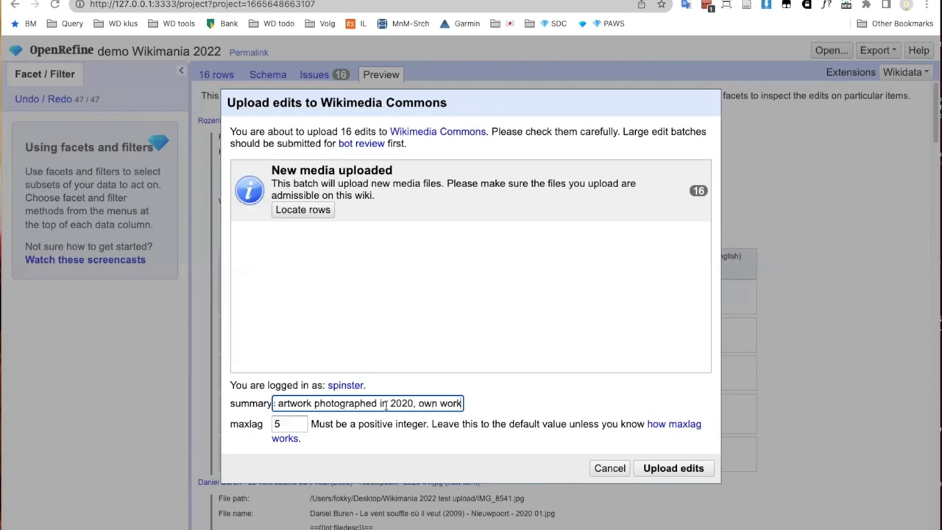
{"action": "left_click", "coordinate": [677, 471]}
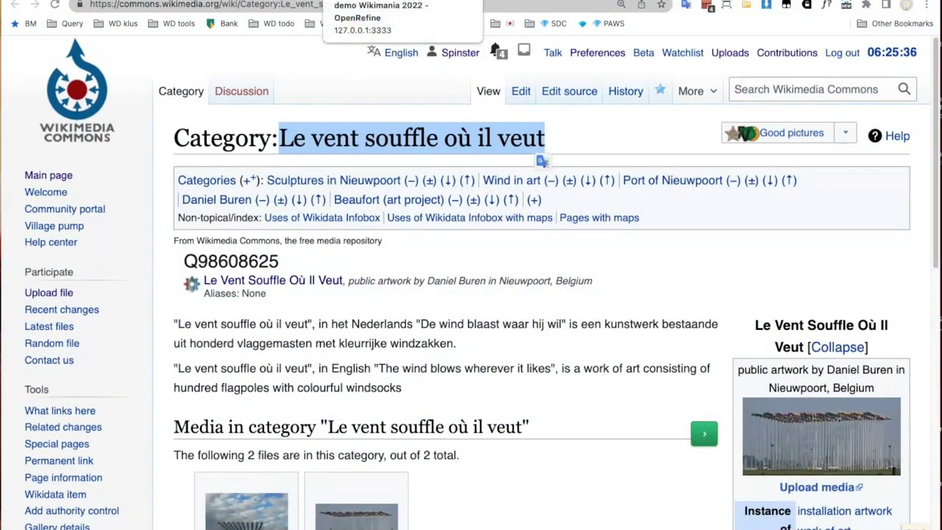
Step: Open the account's contributions on Wikimedia Commons and look through the edits made to the uploaded files
{"action": "left_click", "coordinate": [780, 56]}
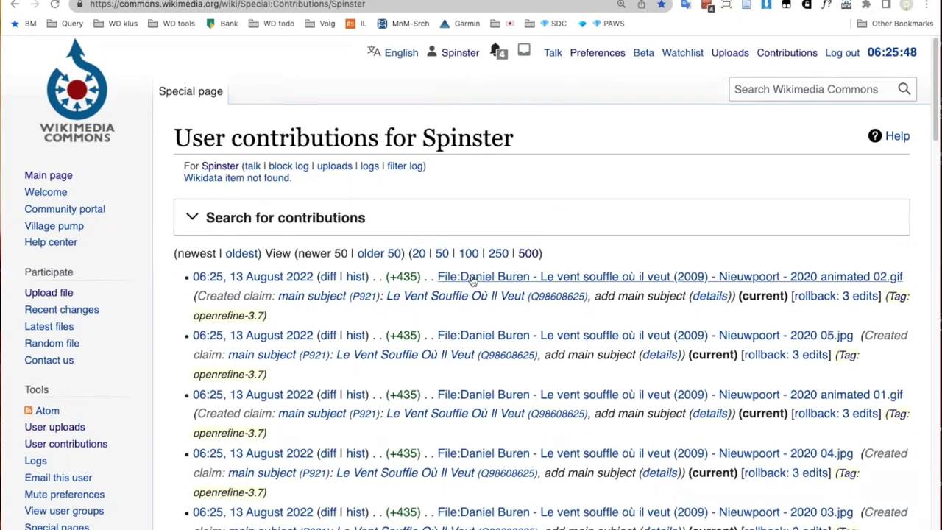
{"action": "scroll", "coordinate": [537, 320], "scroll_direction": "down", "scroll_amount": 3}
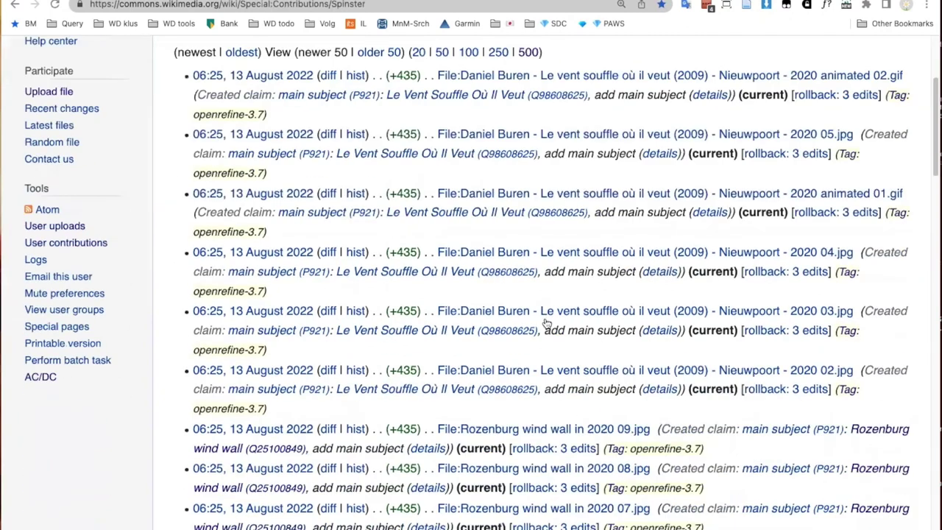
{"action": "scroll", "coordinate": [546, 323], "scroll_direction": "down", "scroll_amount": 4}
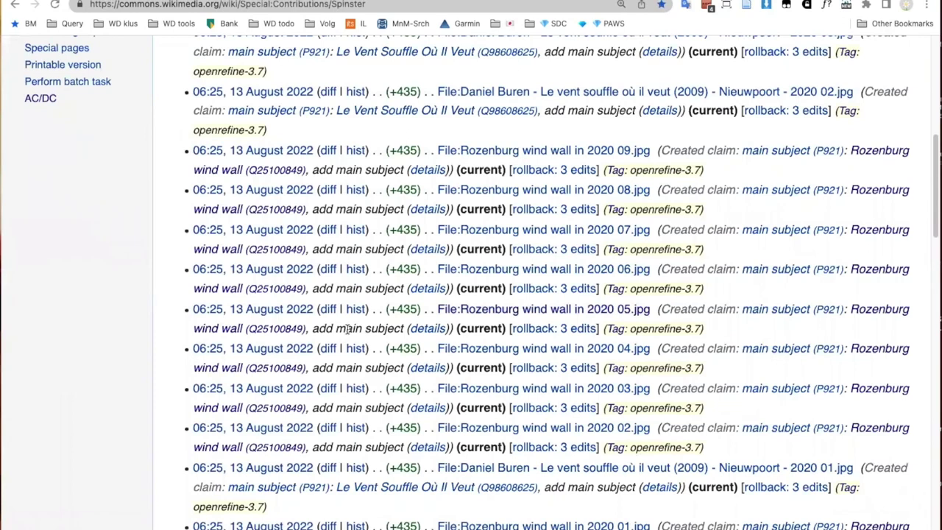
{"action": "scroll", "coordinate": [347, 329], "scroll_direction": "down", "scroll_amount": 4}
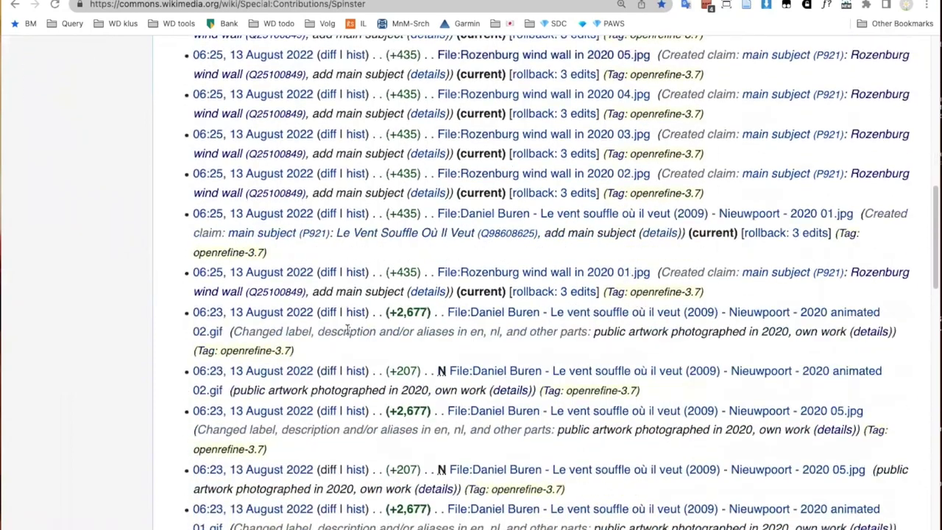
{"action": "scroll", "coordinate": [347, 329], "scroll_direction": "down", "scroll_amount": 5}
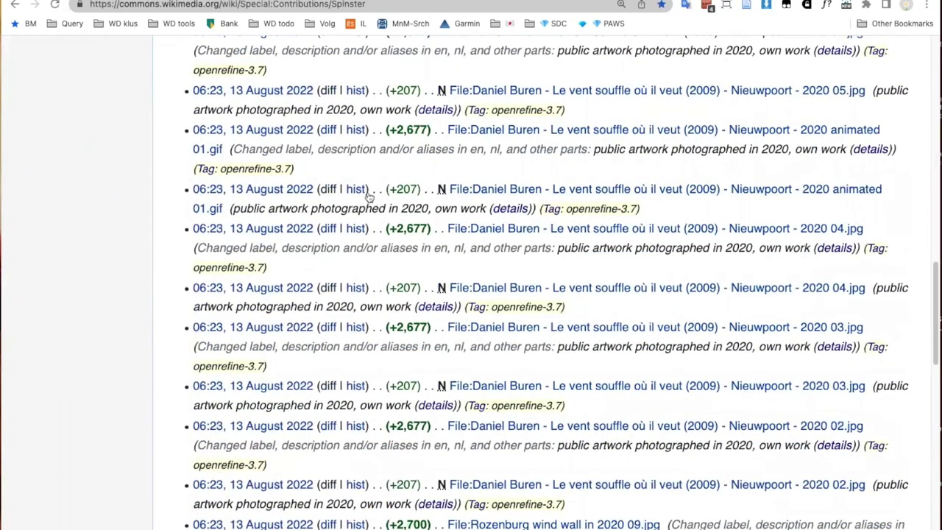
Step: Open the batch's edit group details from an uploaded file's entry, examine them, and open the "2020 animated 02.gif" file page in a new tab
{"action": "left_click", "coordinate": [512, 211]}
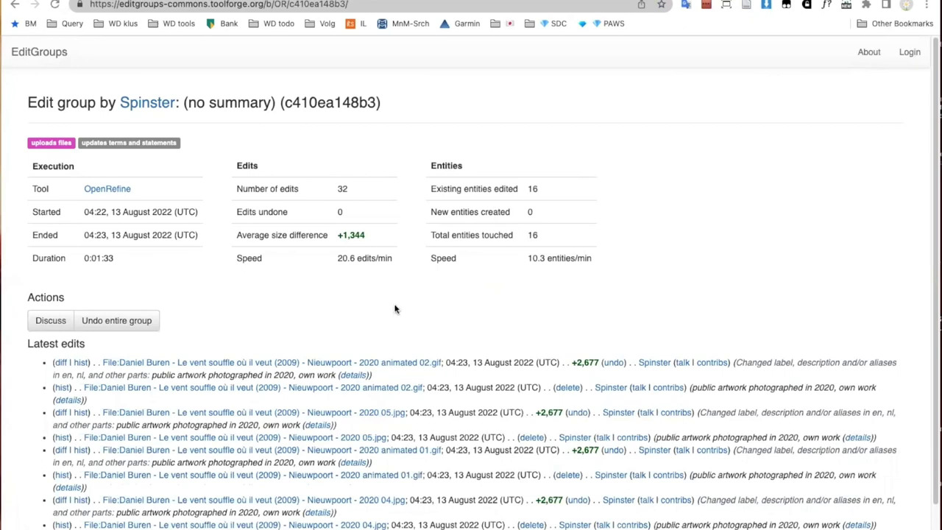
{"action": "scroll", "coordinate": [392, 309], "scroll_direction": "down", "scroll_amount": 2}
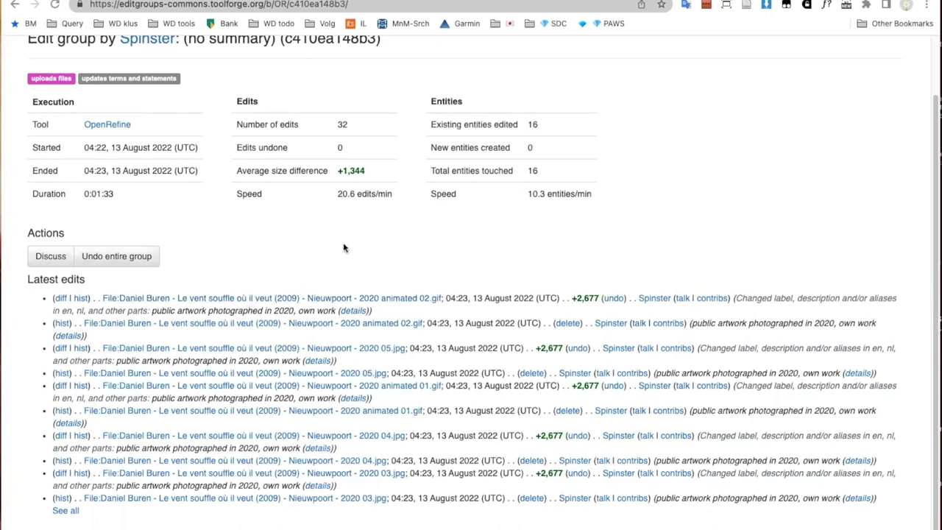
{"action": "scroll", "coordinate": [343, 248], "scroll_direction": "up", "scroll_amount": 1}
{"action": "scroll", "coordinate": [344, 248], "scroll_direction": "up", "scroll_amount": 2}
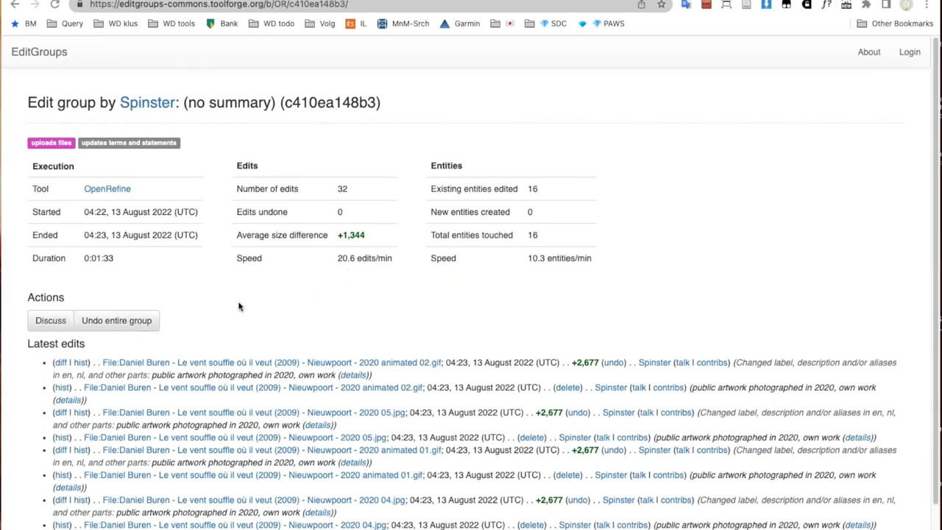
{"action": "right_click", "coordinate": [334, 362]}
{"action": "left_click", "coordinate": [400, 366]}
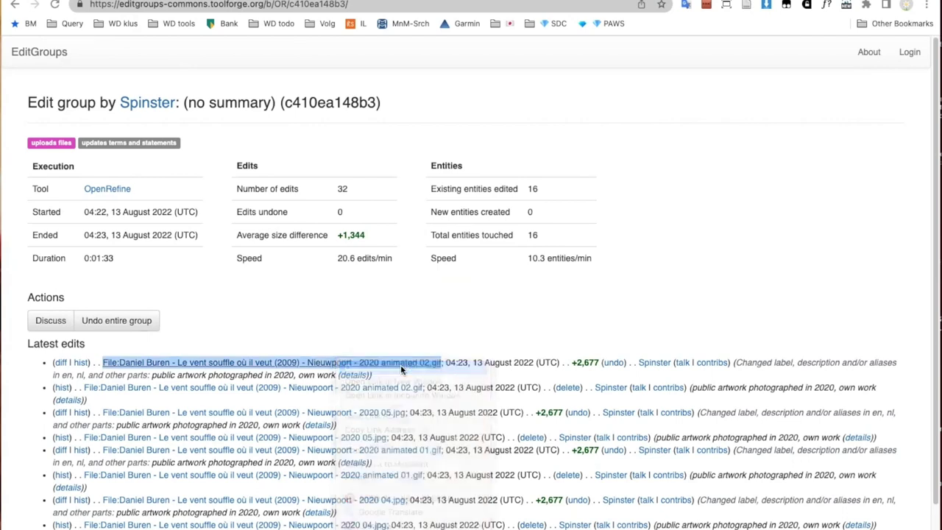
Step: View the "2020 animated 02.gif" file page and examine its image, captions, and the Object and Photograph summary
{"action": "key", "text": "ctrl+Tab"}
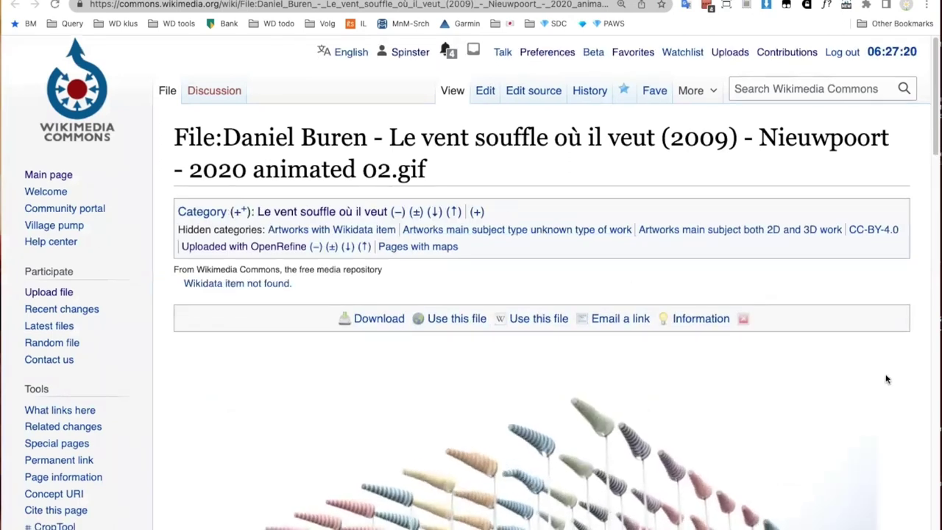
{"action": "scroll", "coordinate": [879, 388], "scroll_direction": "down", "scroll_amount": 3}
{"action": "scroll", "coordinate": [887, 378], "scroll_direction": "down", "scroll_amount": 3}
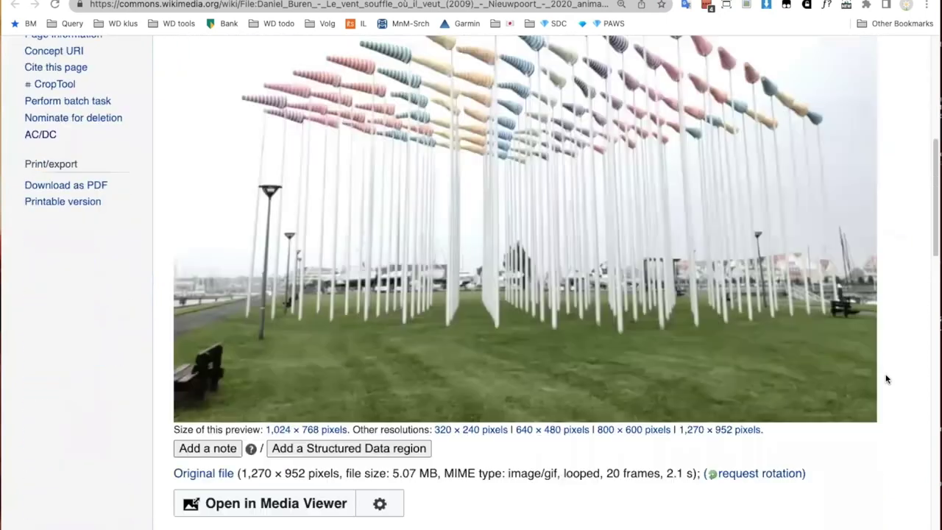
{"action": "scroll", "coordinate": [887, 379], "scroll_direction": "up", "scroll_amount": 3}
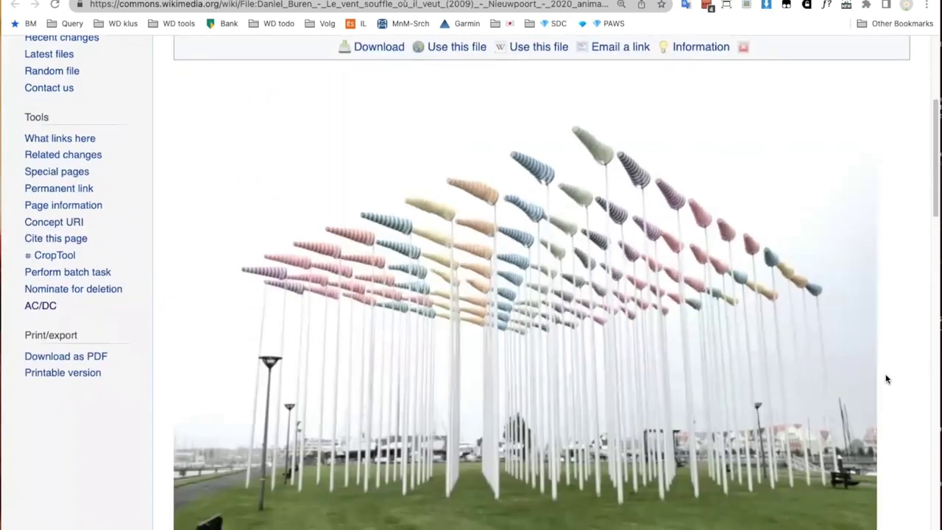
{"action": "scroll", "coordinate": [887, 379], "scroll_direction": "down", "scroll_amount": 3}
{"action": "scroll", "coordinate": [887, 379], "scroll_direction": "down", "scroll_amount": 5}
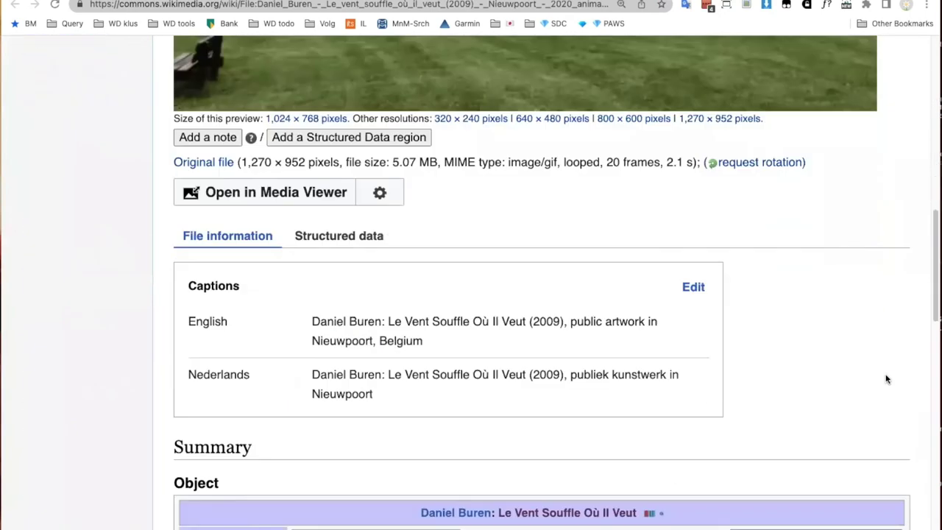
{"action": "scroll", "coordinate": [887, 379], "scroll_direction": "down", "scroll_amount": 1}
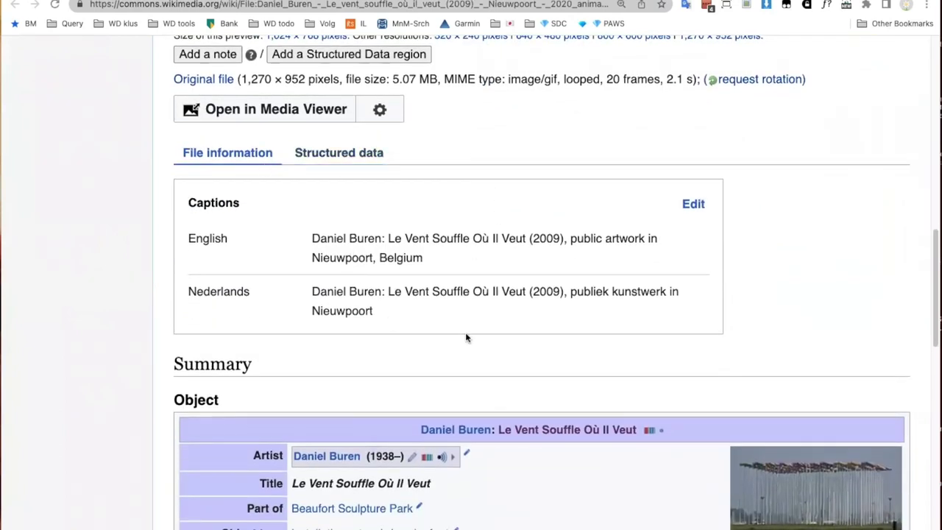
{"action": "scroll", "coordinate": [466, 332], "scroll_direction": "down", "scroll_amount": 2}
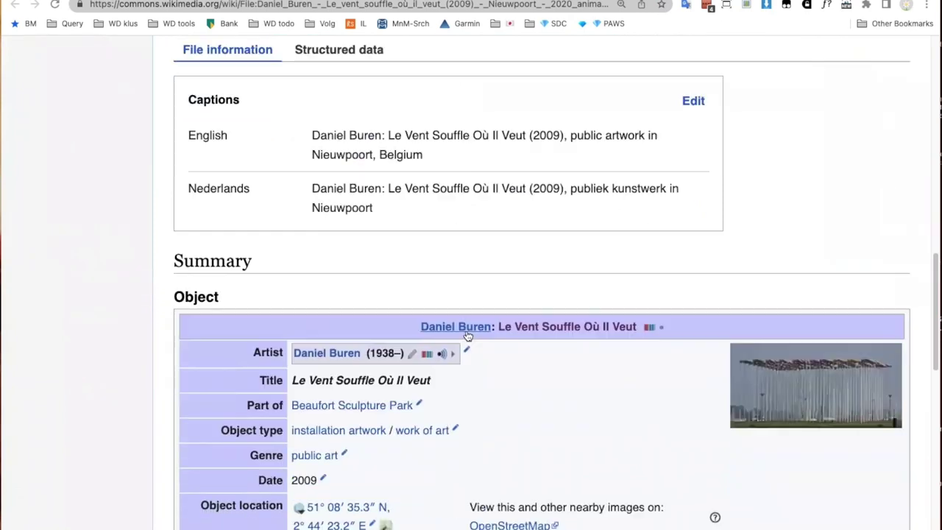
{"action": "scroll", "coordinate": [466, 336], "scroll_direction": "down", "scroll_amount": 4}
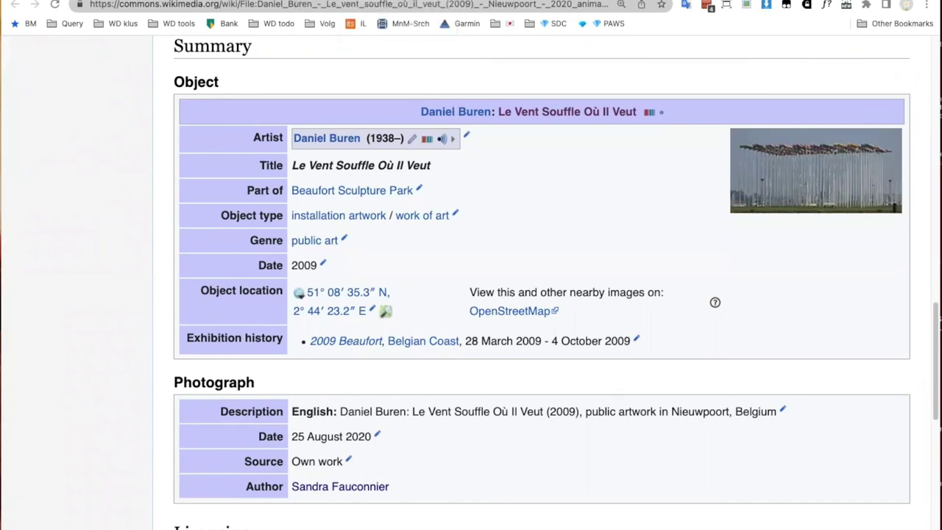
Step: Switch to the OpenRefine project's rows, open row 2's wikitext cell for editing, and enlarge the editor to show the full text
{"action": "key", "text": "ctrl+w"}
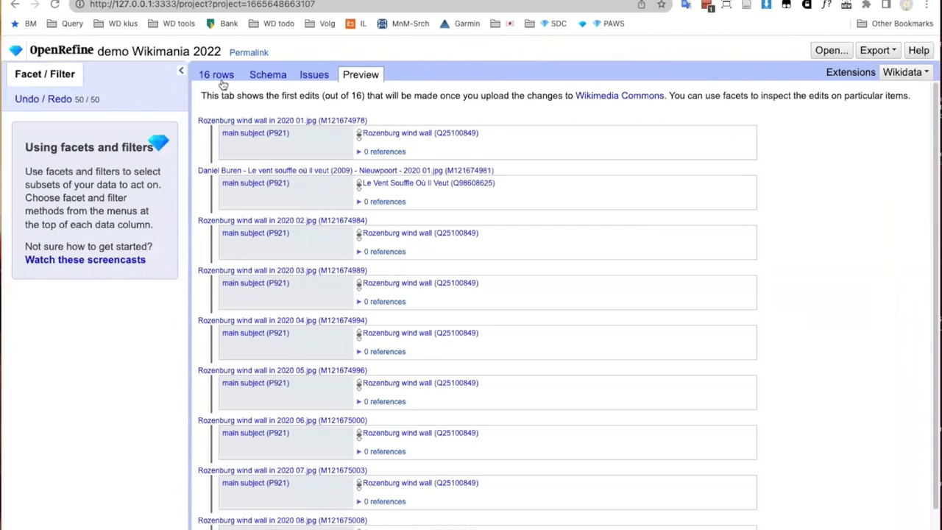
{"action": "left_click", "coordinate": [221, 79]}
{"action": "mouse_move", "coordinate": [904, 293]}
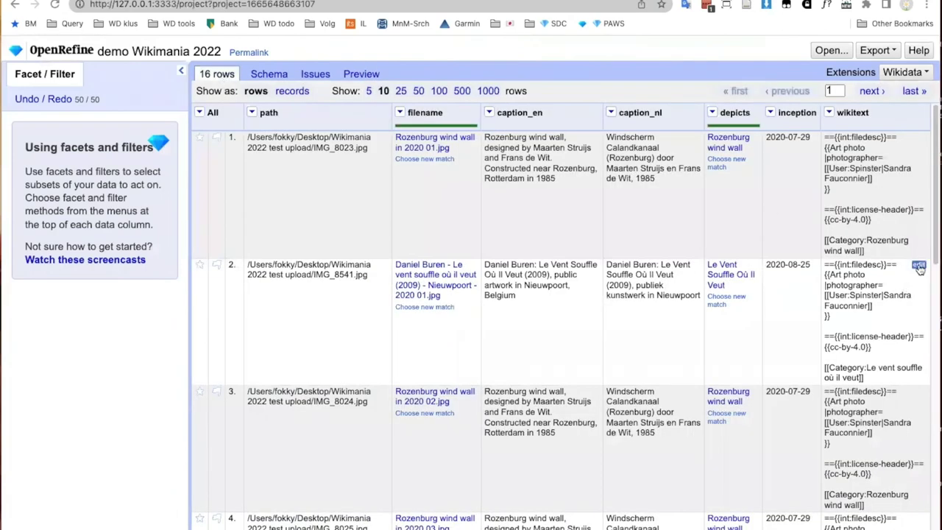
{"action": "left_click", "coordinate": [918, 266]}
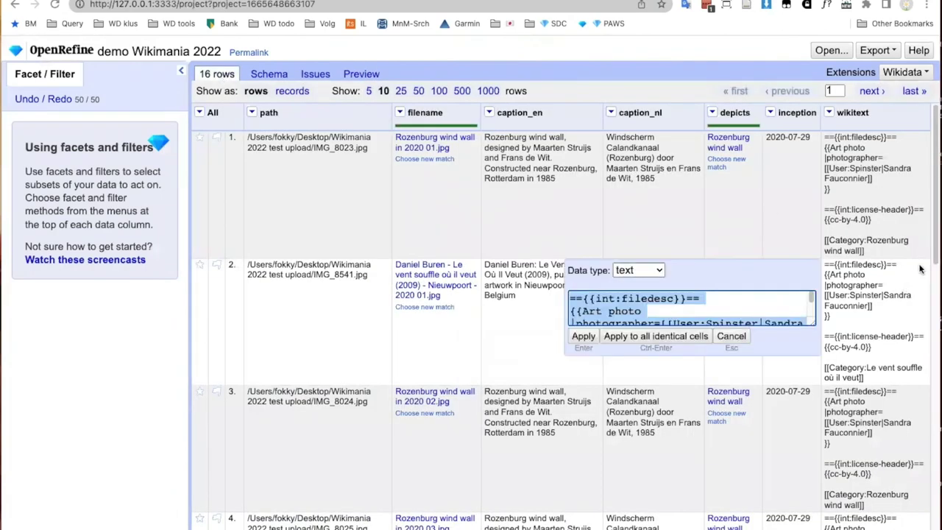
{"action": "double_click", "coordinate": [739, 264]}
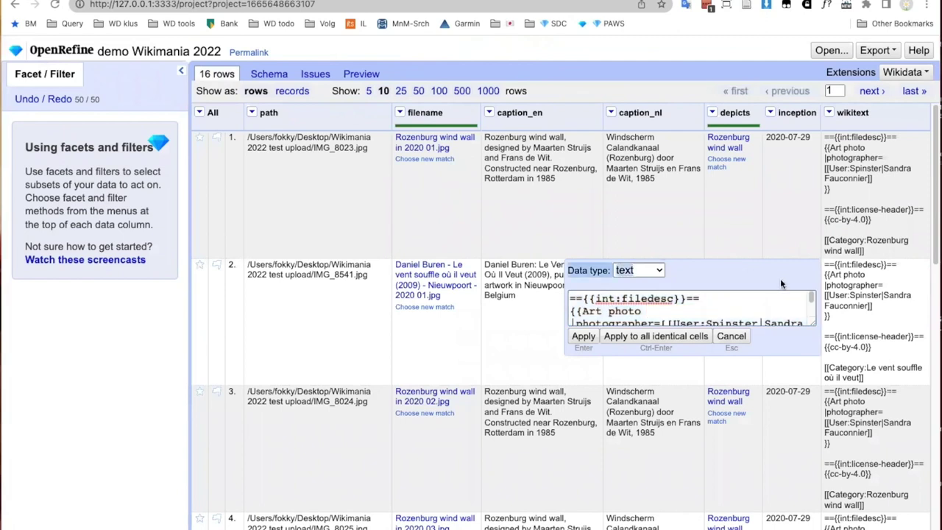
{"action": "left_click_drag", "start_coordinate": [812, 322], "coordinate": [912, 515]}
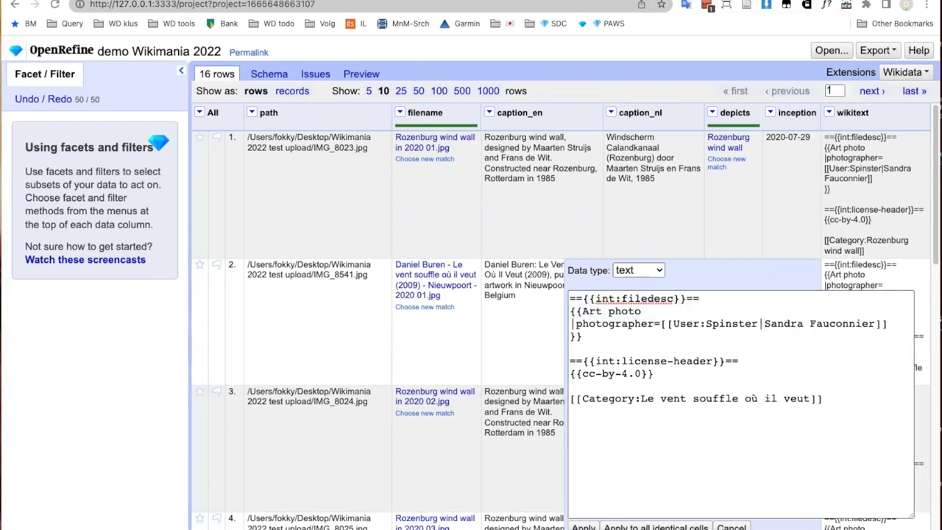
Step: Return to the Commons file page, review its Object and Photograph summary, and examine the file's structured data
{"action": "key", "text": "ctrl+Tab"}
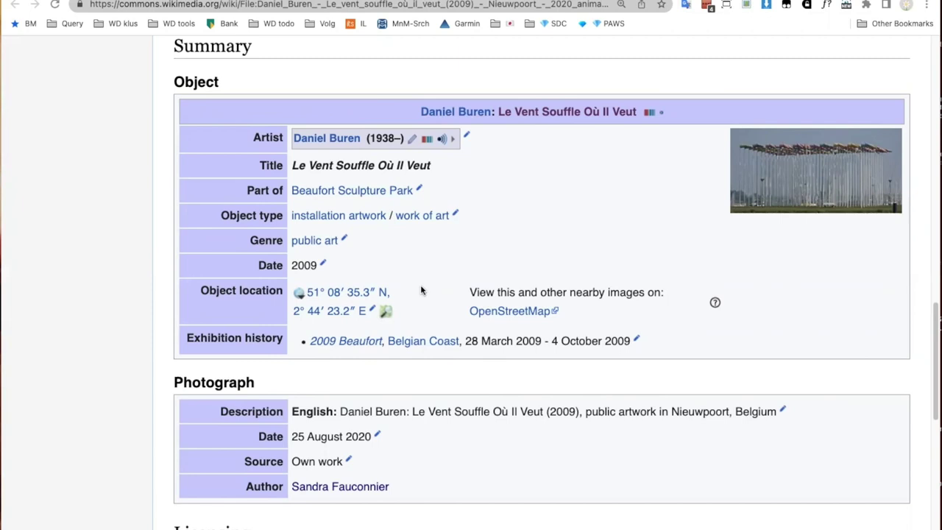
{"action": "scroll", "coordinate": [422, 290], "scroll_direction": "up", "scroll_amount": 2}
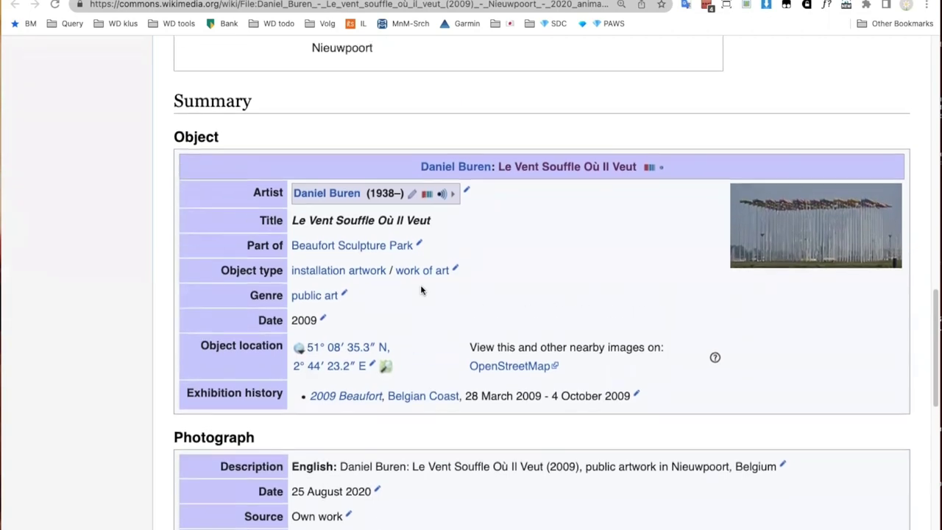
{"action": "scroll", "coordinate": [423, 291], "scroll_direction": "down", "scroll_amount": 2}
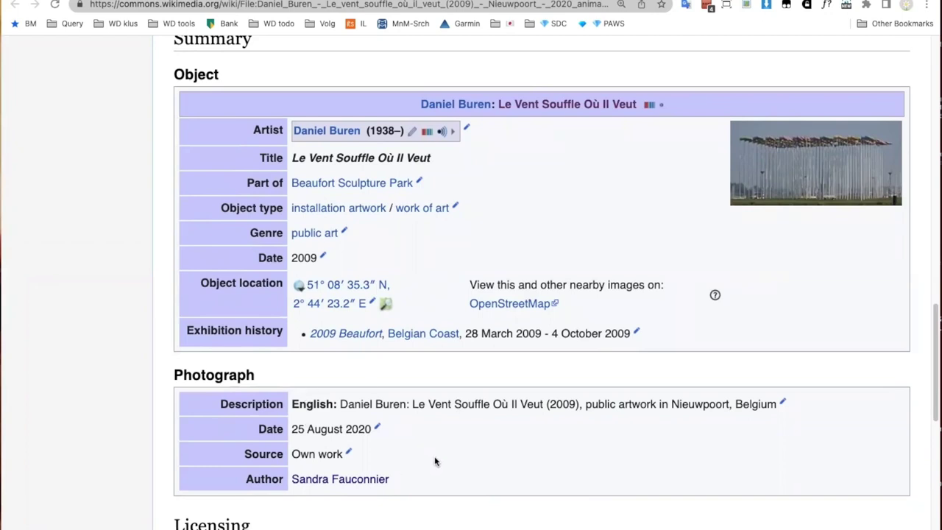
{"action": "scroll", "coordinate": [434, 462], "scroll_direction": "up", "scroll_amount": 10}
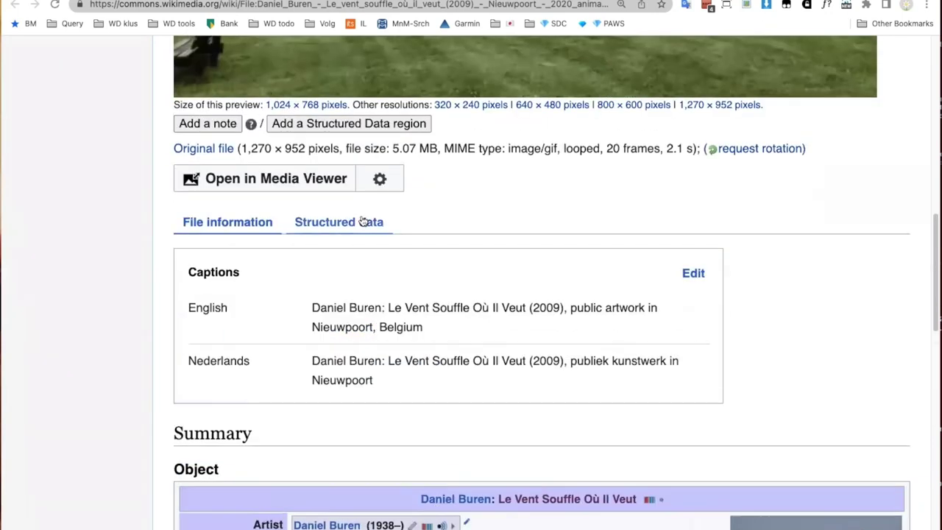
{"action": "left_click", "coordinate": [363, 221]}
{"action": "scroll", "coordinate": [429, 240], "scroll_direction": "down", "scroll_amount": 3}
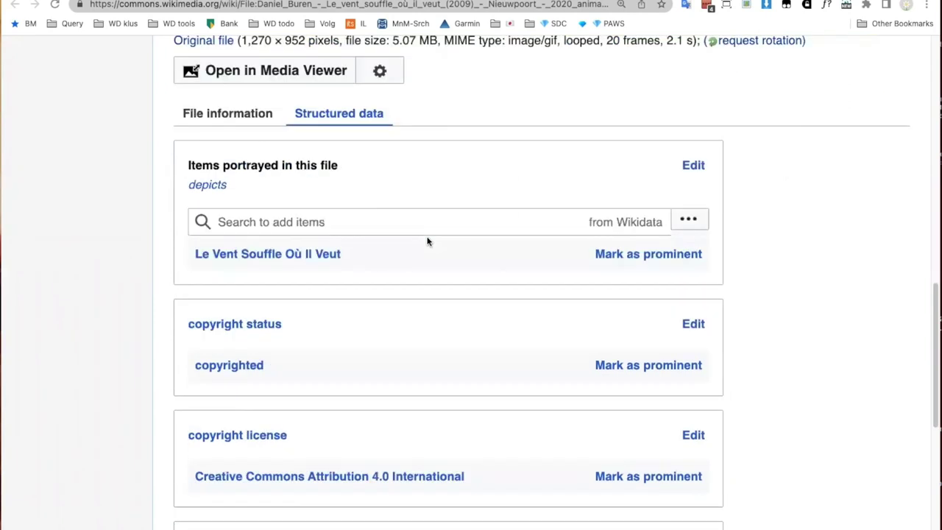
{"action": "scroll", "coordinate": [427, 241], "scroll_direction": "down", "scroll_amount": 1}
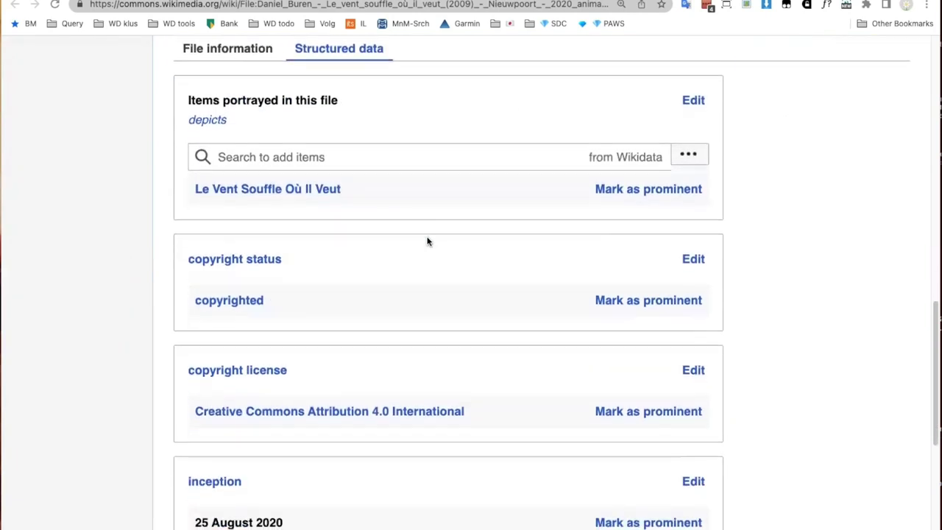
Step: View the OpenRefine project's schema and compare it with the structured data statements on the Commons file page
{"action": "key", "text": "ctrl+Tab"}
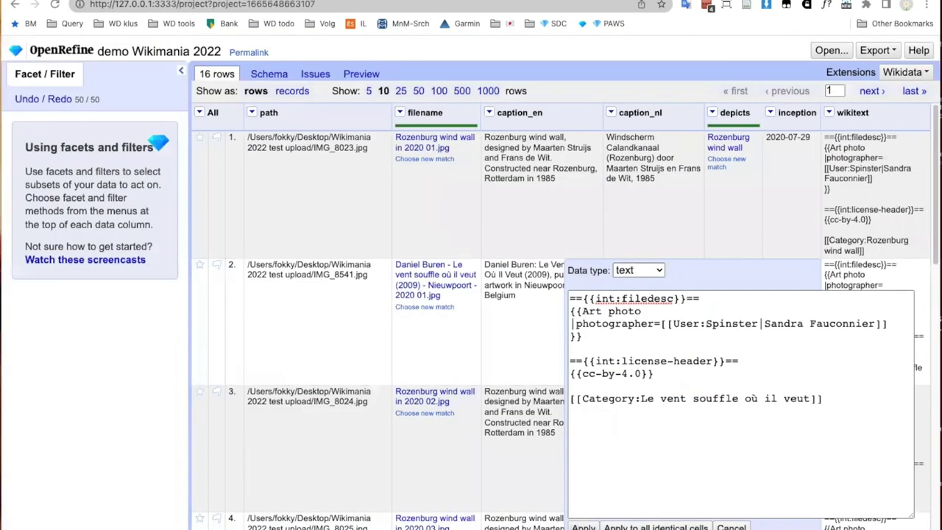
{"action": "left_click", "coordinate": [270, 76]}
{"action": "left_click", "coordinate": [286, 76]}
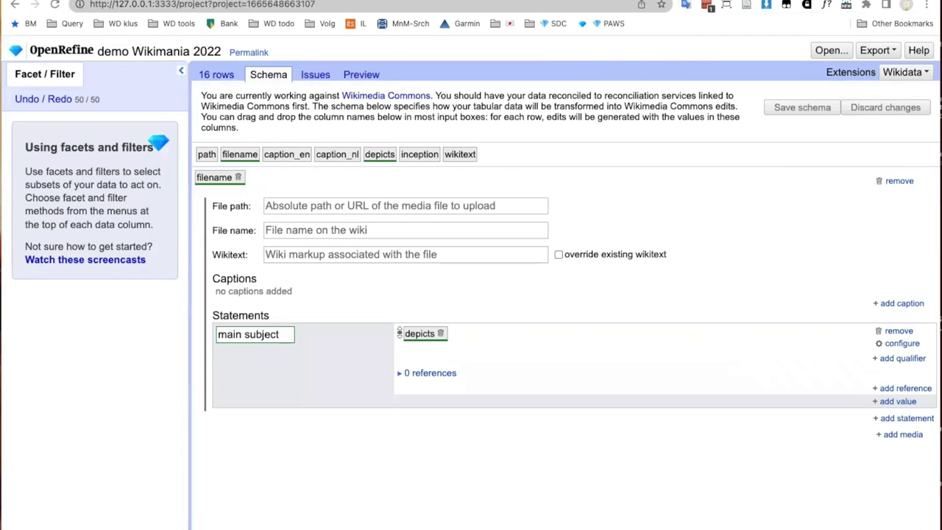
{"action": "key", "text": "ctrl+Tab"}
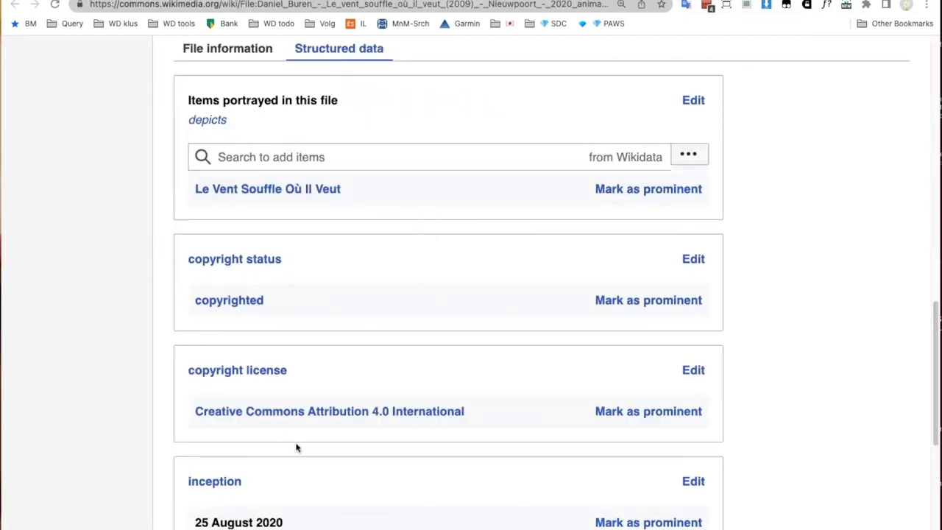
{"action": "scroll", "coordinate": [479, 304], "scroll_direction": "down", "scroll_amount": 5}
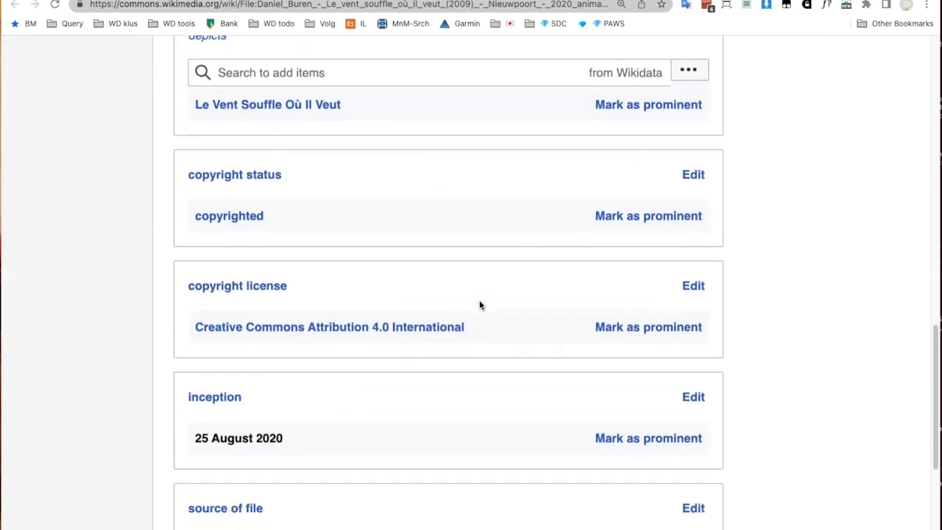
{"action": "scroll", "coordinate": [479, 304], "scroll_direction": "up", "scroll_amount": 10}
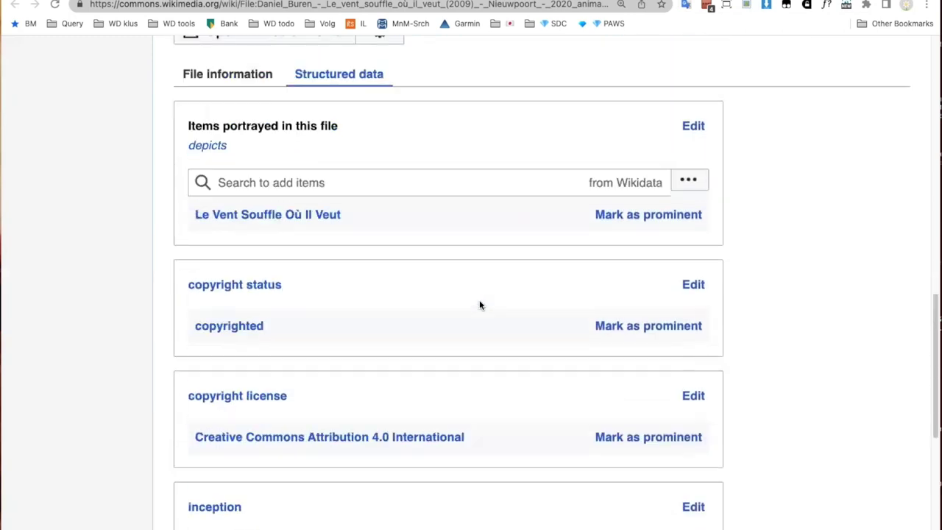
{"action": "scroll", "coordinate": [479, 304], "scroll_direction": "up", "scroll_amount": 10}
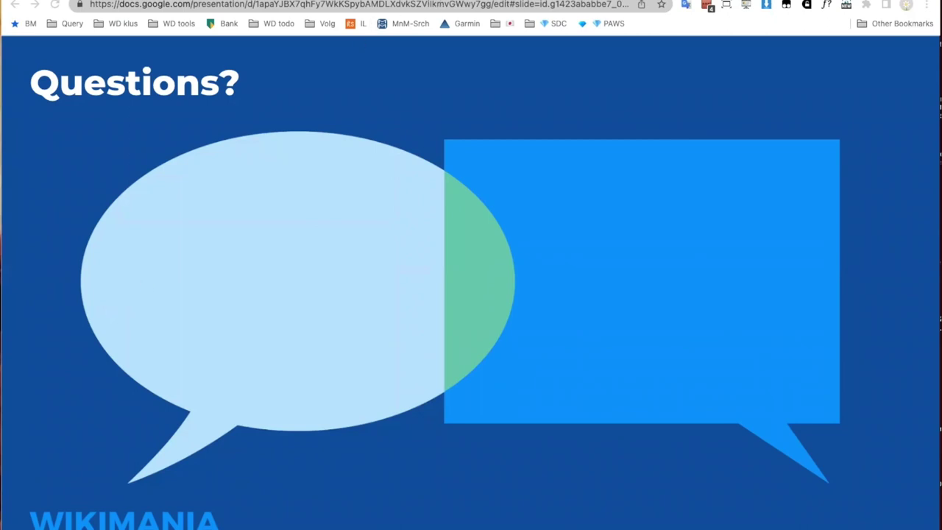
Step: Switch to the "OpenRefine 3.7+ - How to upload new files to Wikimedia Commons" guide in Google Docs and view its Table of Contents
{"action": "key", "text": "ctrl+Tab"}
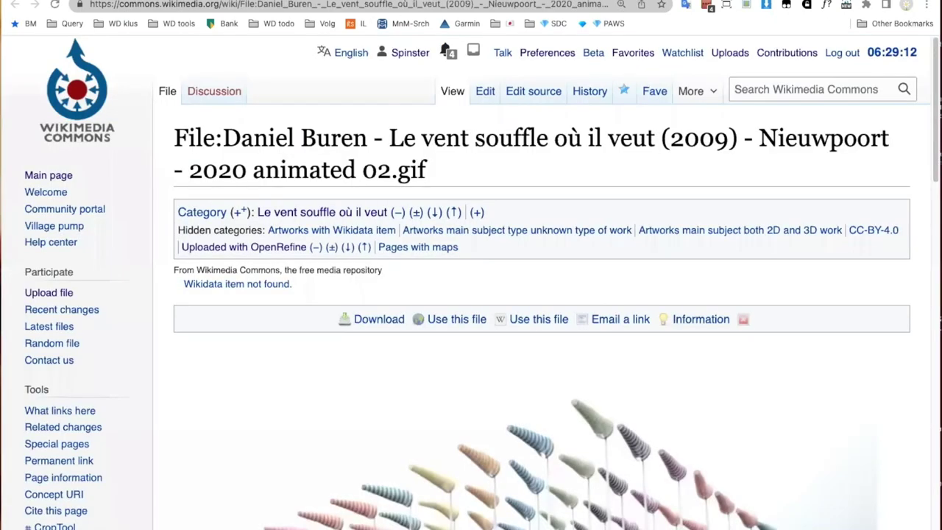
{"action": "key", "text": "ctrl+Tab"}
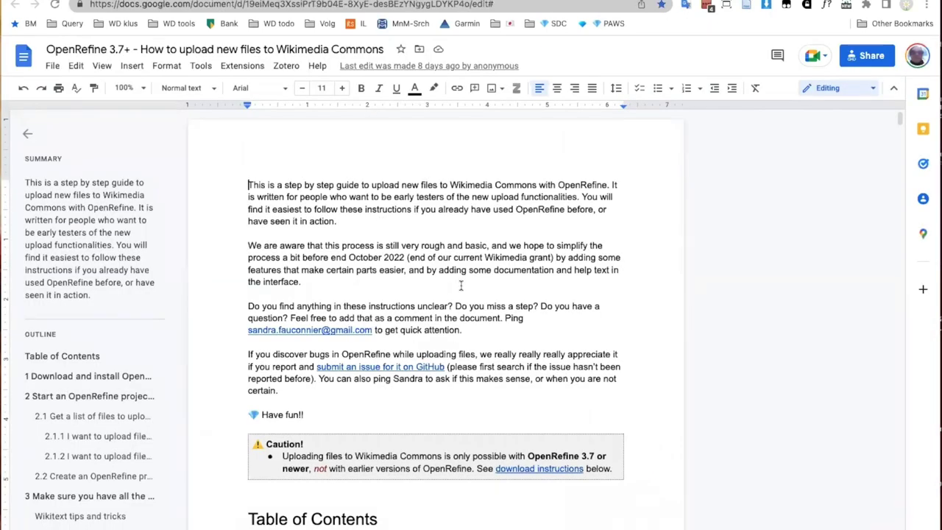
{"action": "scroll", "coordinate": [459, 287], "scroll_direction": "down", "scroll_amount": 3}
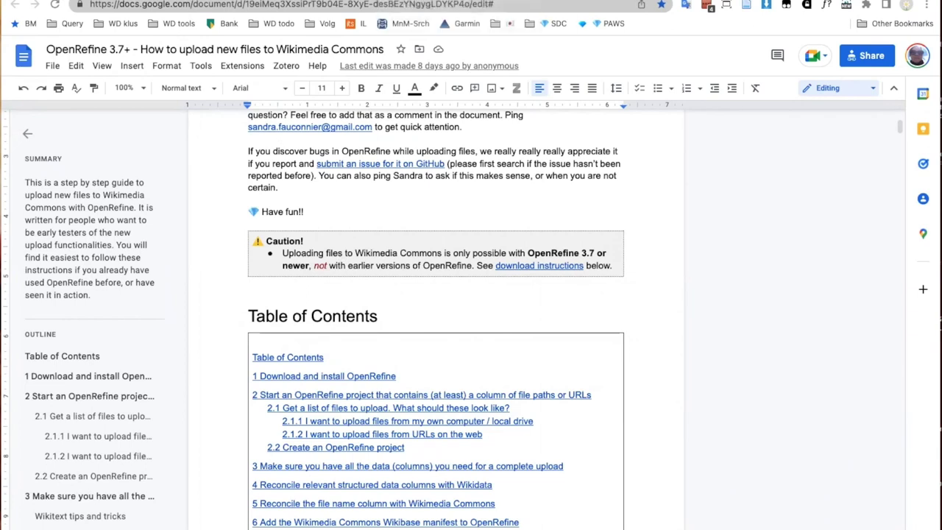
Step: Open openrefine.org in a new tab, go to its Download page, and select that page's web address
{"action": "key", "text": "ctrl+t"}
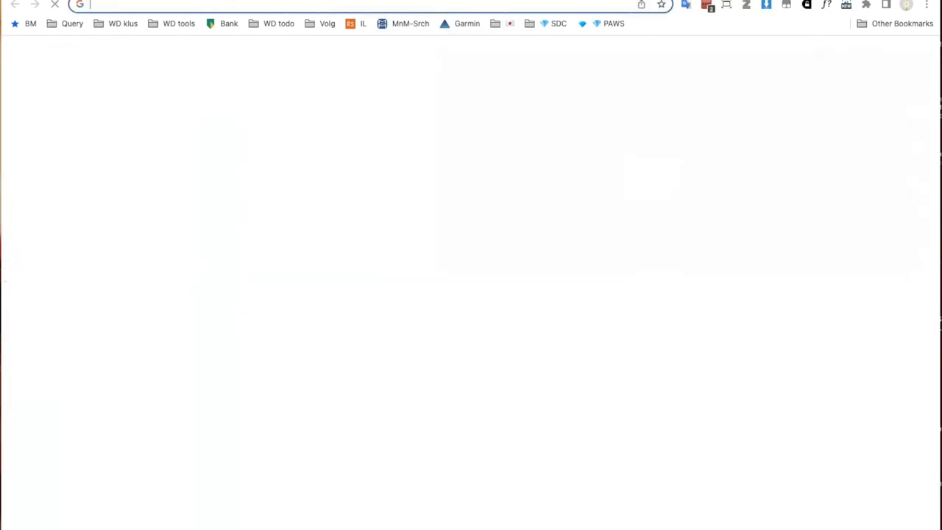
{"action": "type", "text": "openrefine.org"}
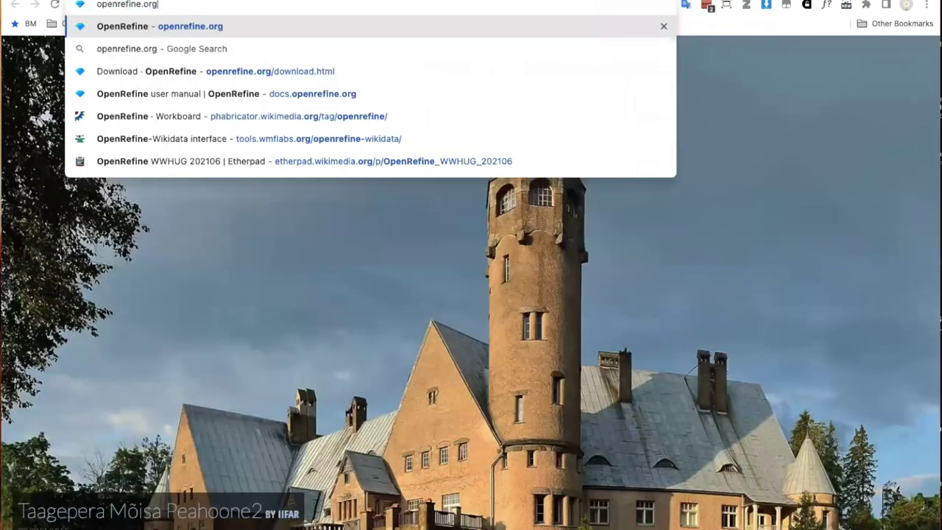
{"action": "key", "text": "Return"}
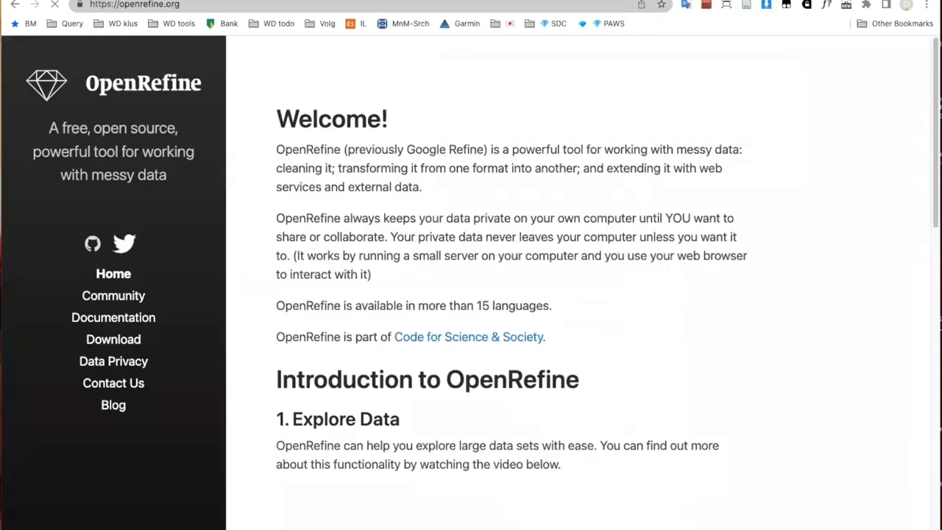
{"action": "left_click", "coordinate": [98, 342]}
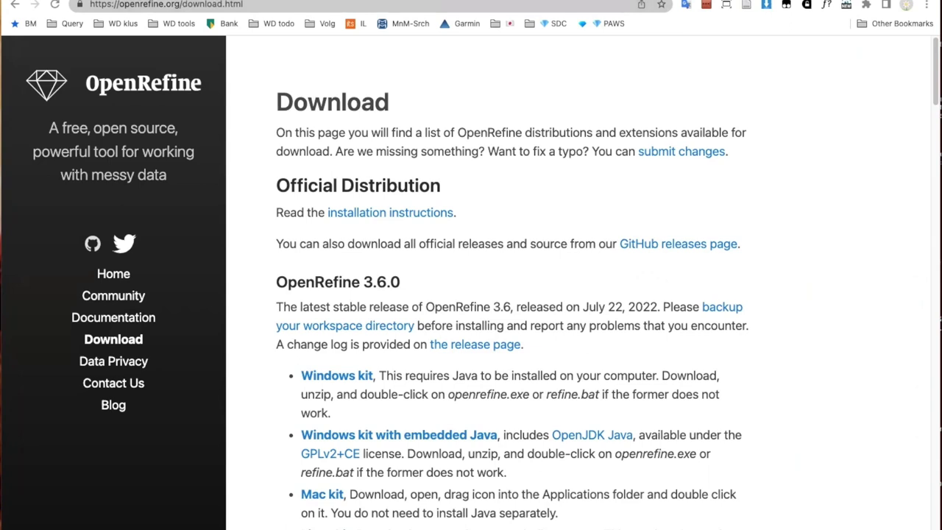
{"action": "left_click", "coordinate": [269, 3]}
{"action": "left_click", "coordinate": [301, 5]}
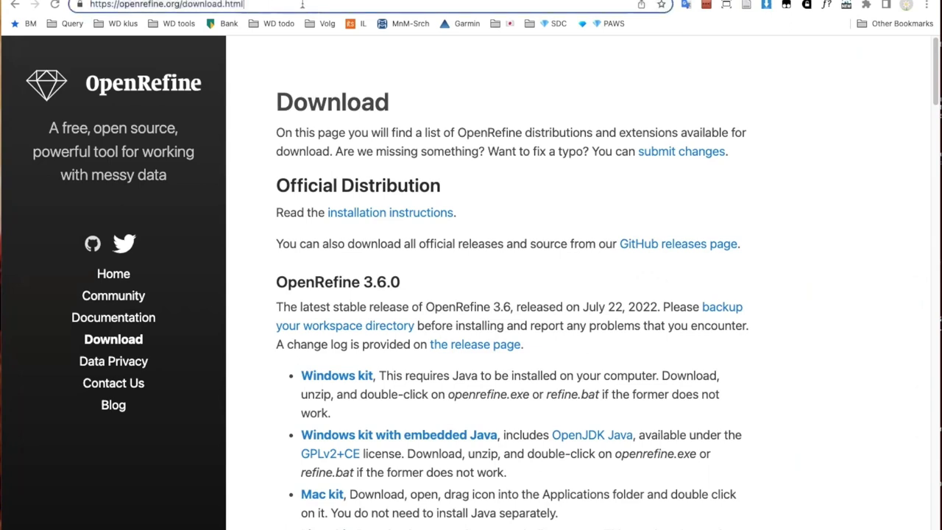
{"action": "key", "text": "super+a"}
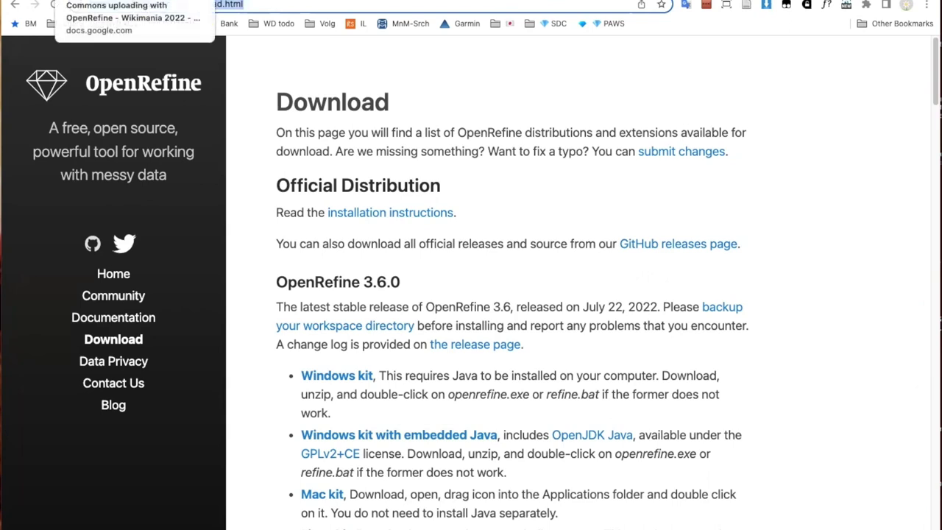
Step: Return to the Wikimedia Commons upload guide in Google Docs and jump to its section "1 Download and install OpenRefine"
{"action": "left_click", "coordinate": [191, 0]}
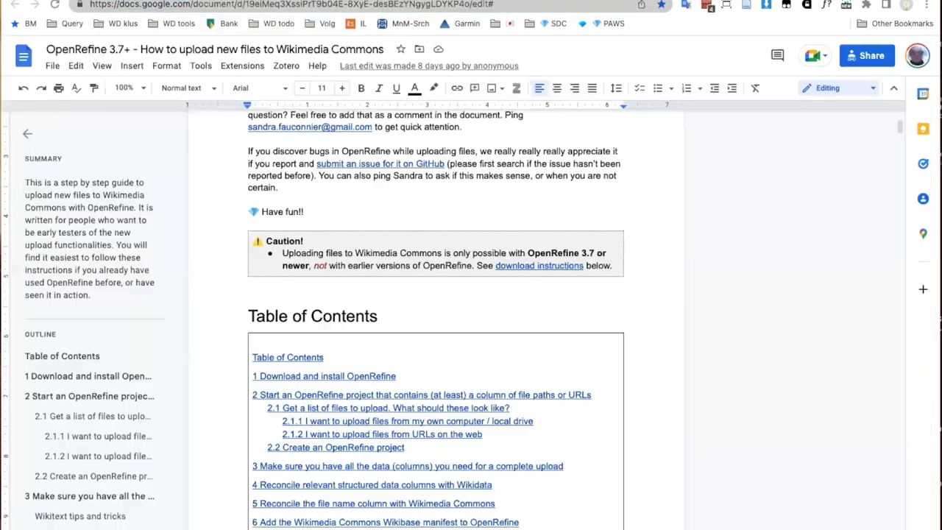
{"action": "left_click", "coordinate": [517, 265]}
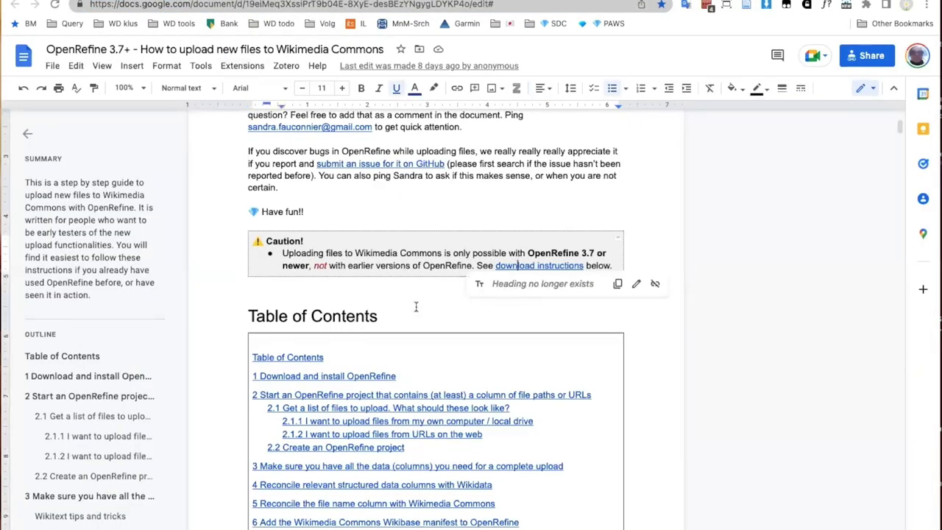
{"action": "left_click", "coordinate": [459, 291]}
{"action": "scroll", "coordinate": [430, 294], "scroll_direction": "down", "scroll_amount": 5}
{"action": "scroll", "coordinate": [429, 294], "scroll_direction": "up", "scroll_amount": 4}
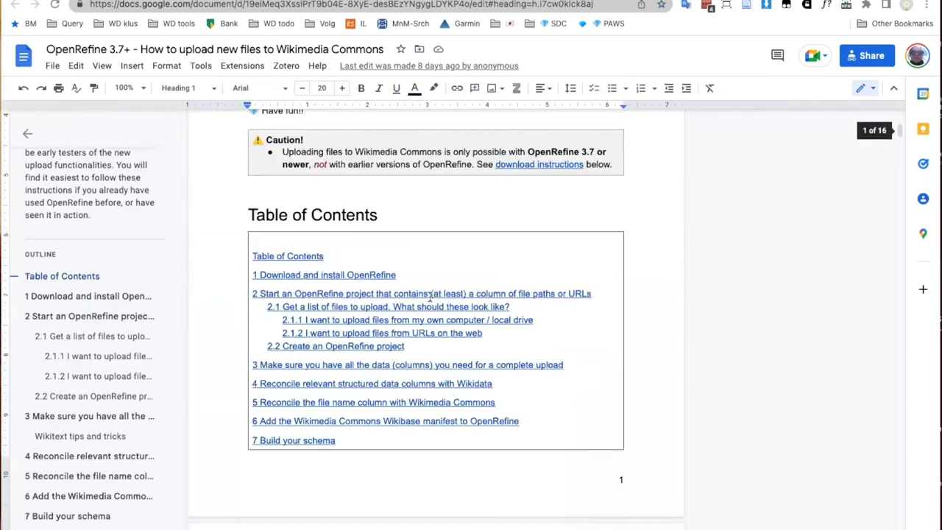
{"action": "left_click", "coordinate": [360, 278]}
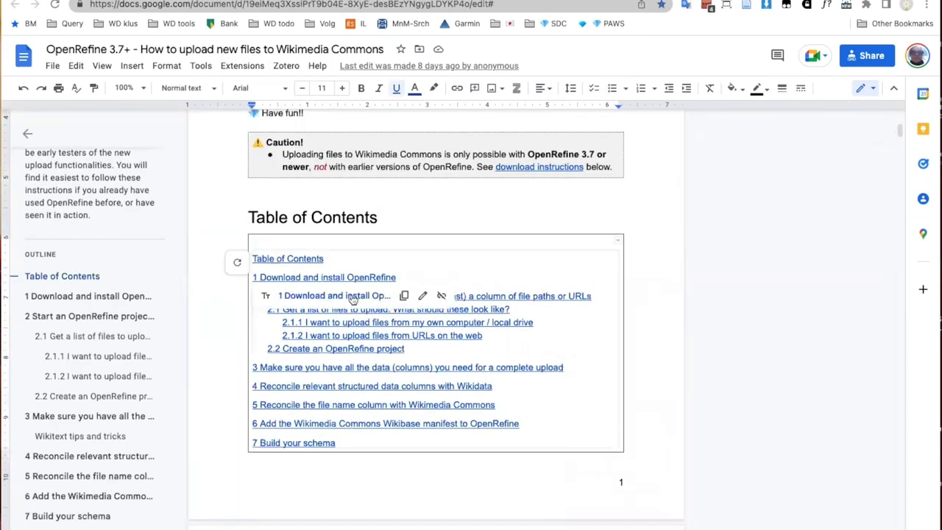
{"action": "left_click", "coordinate": [353, 297]}
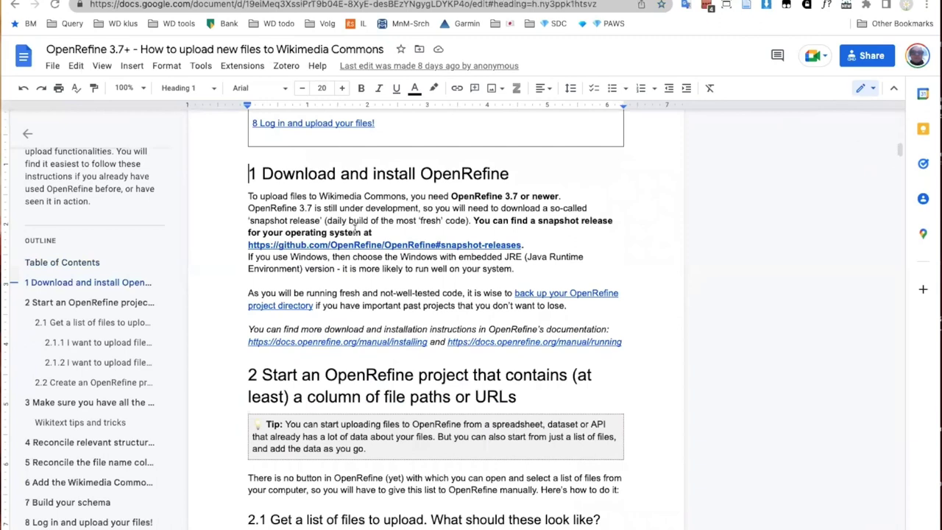
Step: Open the guide's GitHub link to OpenRefine's snapshot releases, view that section, and switch to the "Questions?" slide in Google Slides
{"action": "left_click", "coordinate": [383, 245]}
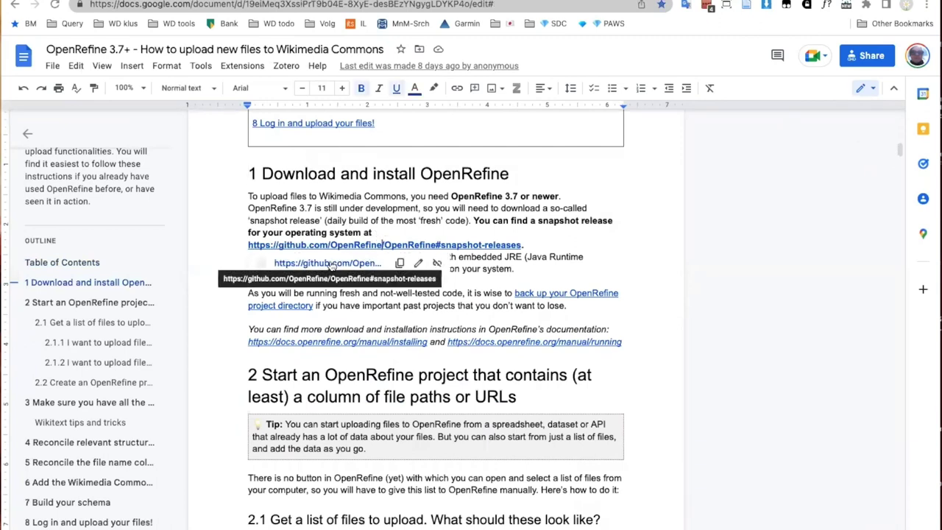
{"action": "left_click", "coordinate": [330, 265]}
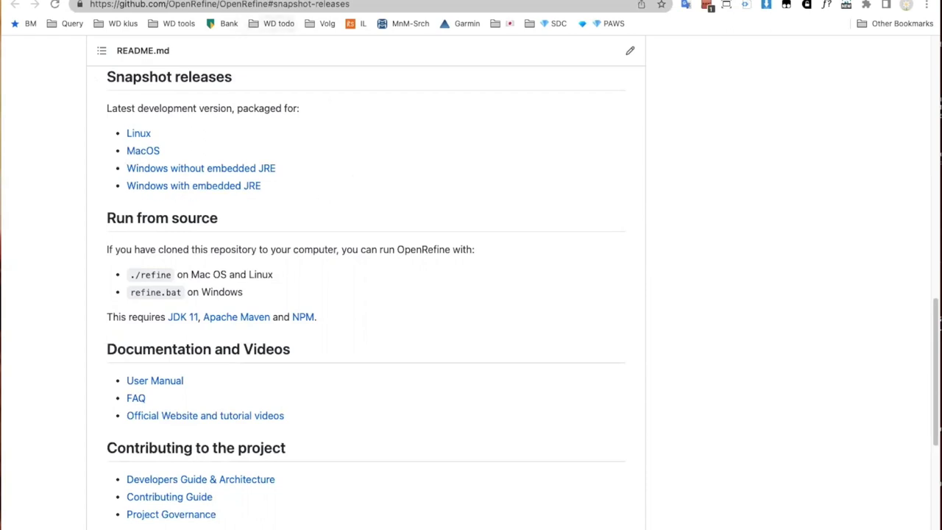
{"action": "key", "text": "ctrl+Tab"}
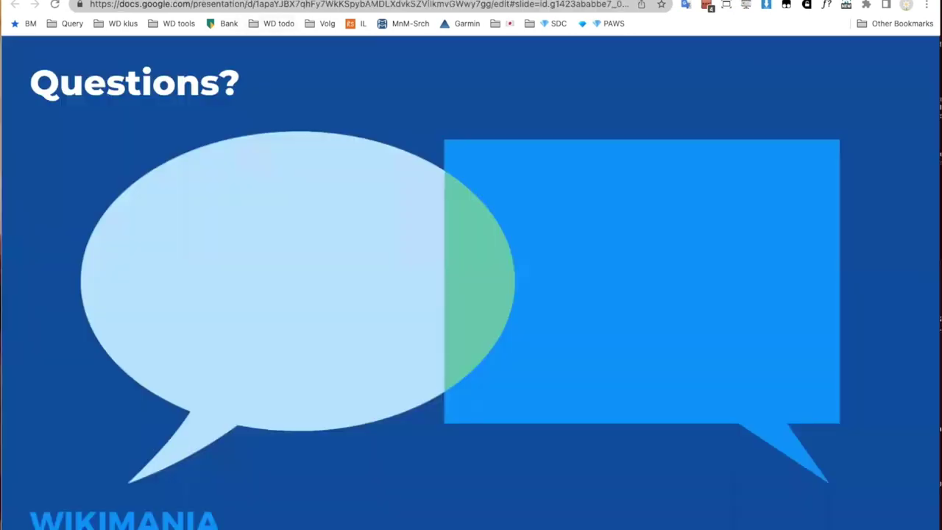